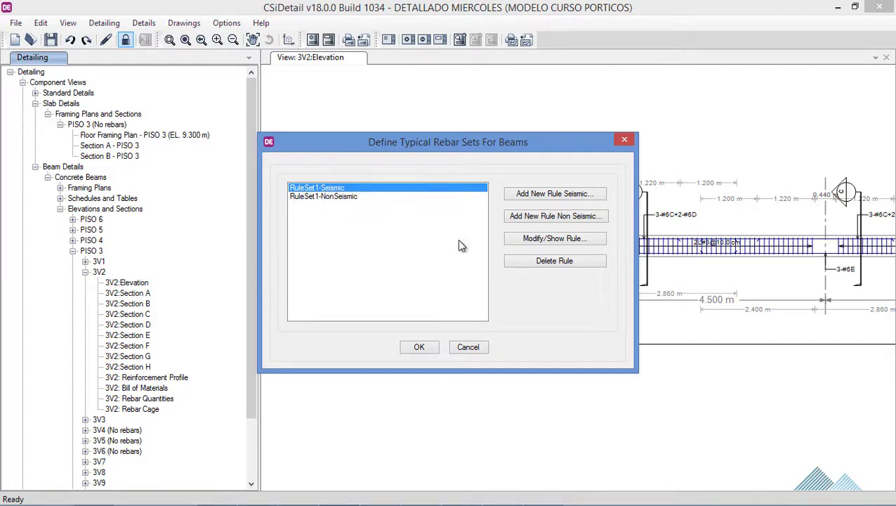
Try #3 stirrup bars in Zones A and B of the single span in the RuleSet1-Seismic beam rebar set.
left_click(533, 239)
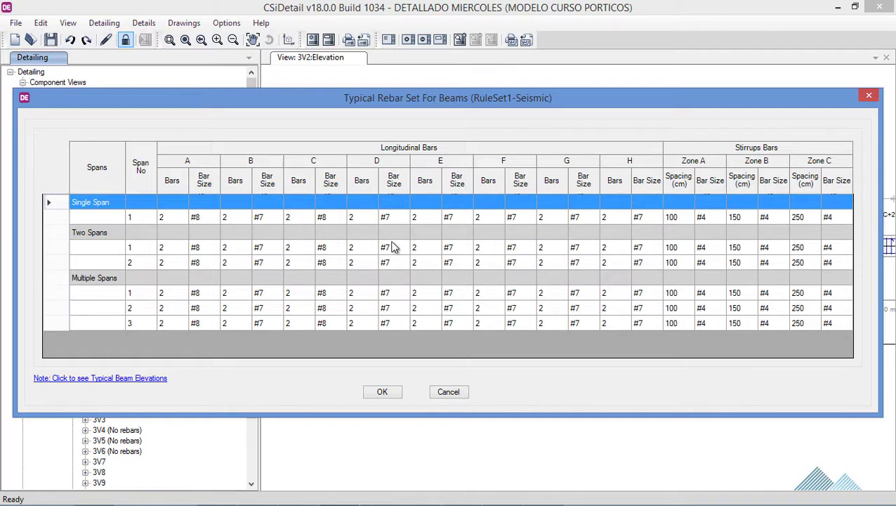
left_click(720, 217)
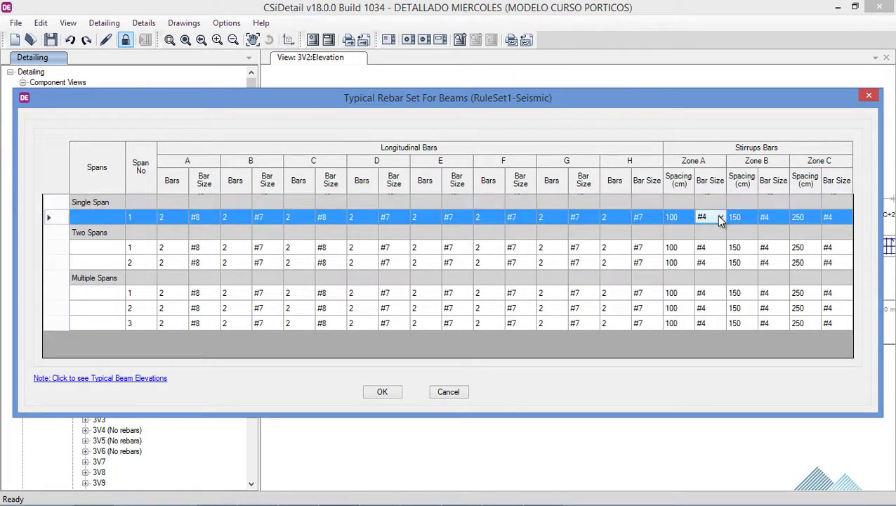
left_click(721, 218)
left_click(714, 236)
left_click(785, 218)
left_click(785, 219)
left_click(777, 238)
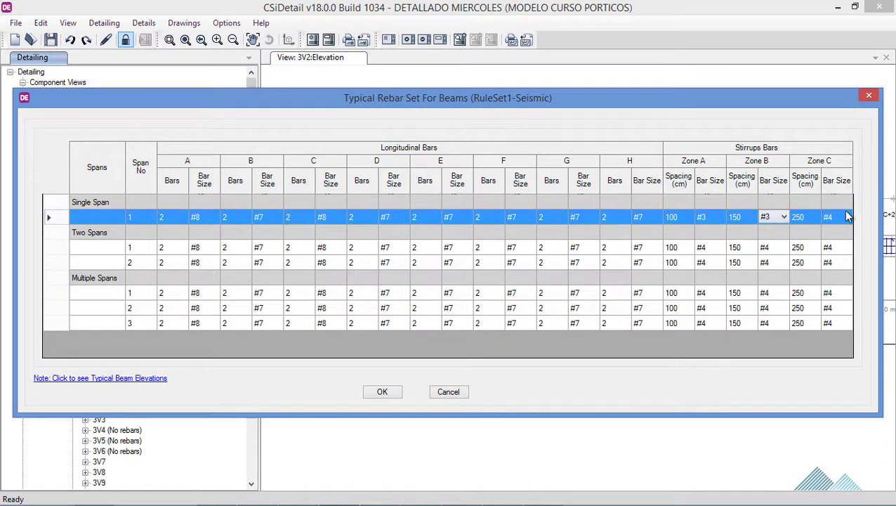
left_click(791, 215)
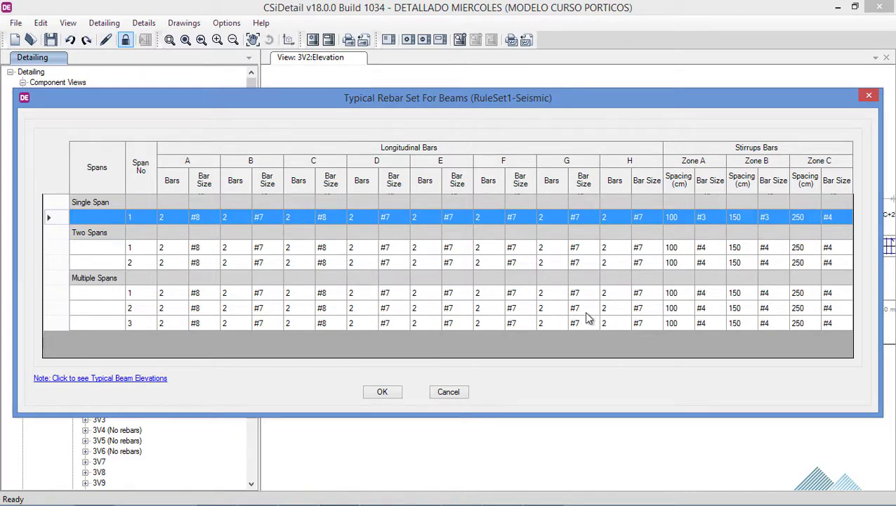
left_click(449, 392)
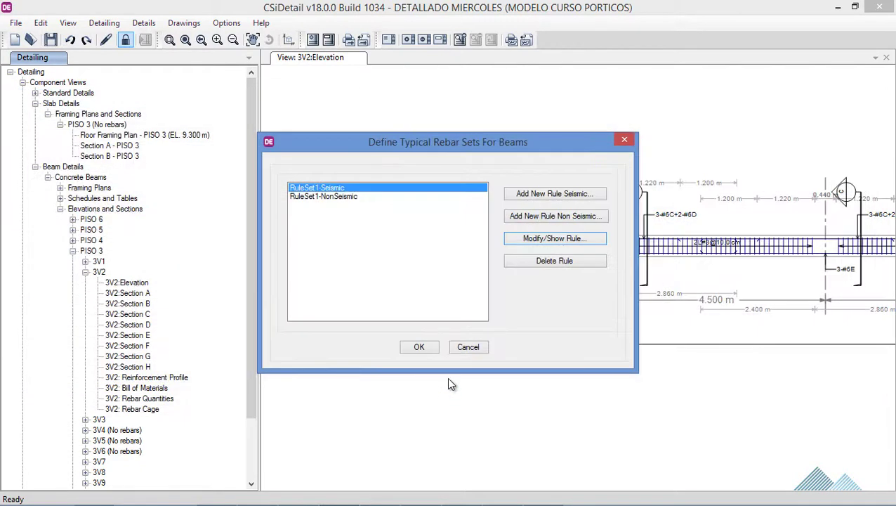
Review the bar and stirrup table of the RuleSet1-NonSeismic beam rebar set, leaving the rebar set definitions unchanged.
left_click(341, 197)
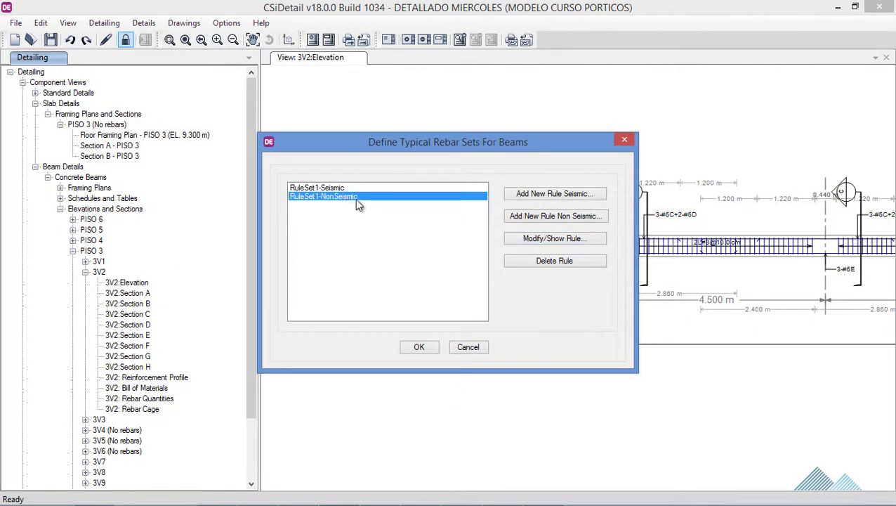
left_click(513, 240)
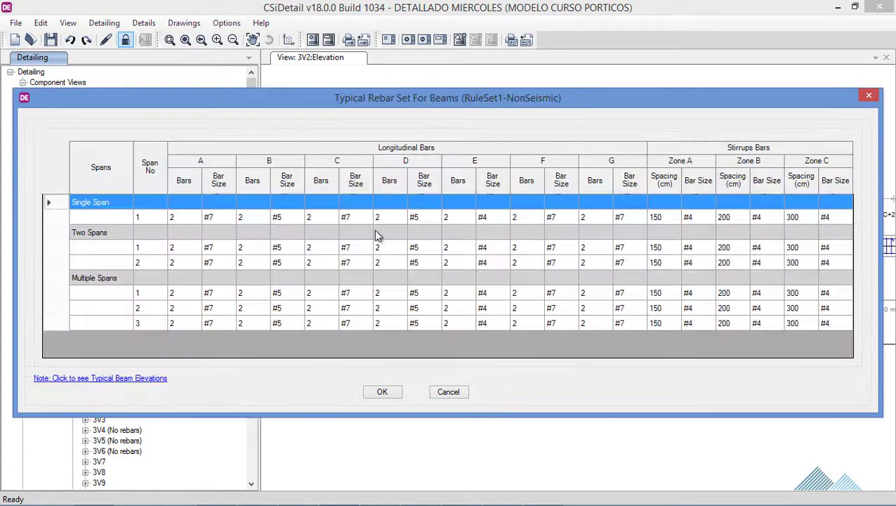
left_click(867, 96)
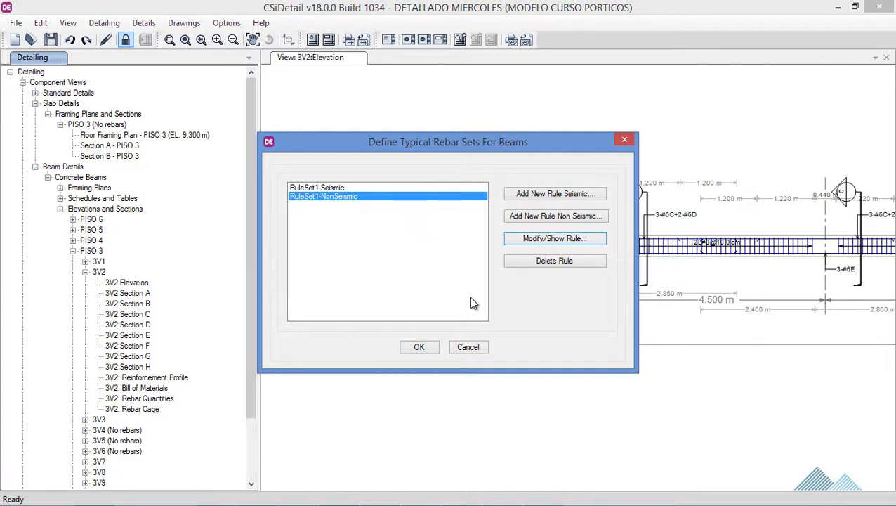
left_click(469, 350)
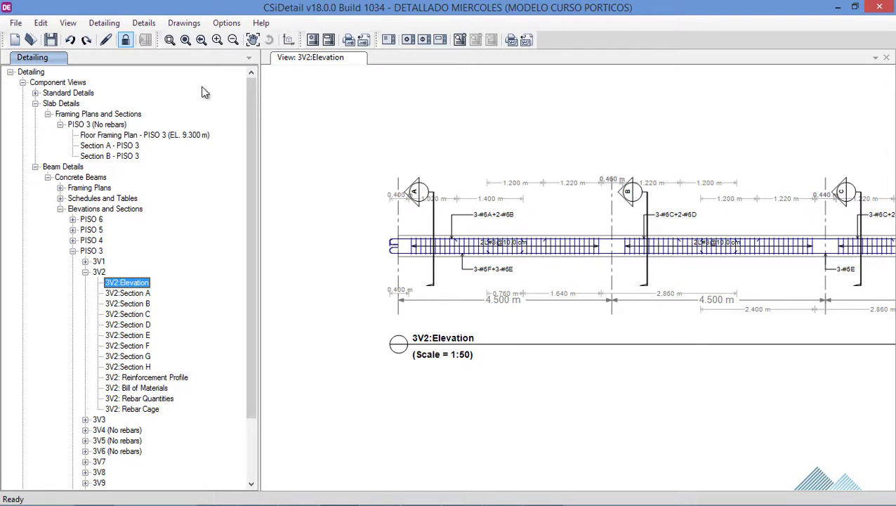
Open the typical rebar set assignment for beams and check the available rules, keeping RuleSet1-Seismic as the rule.
left_click(105, 23)
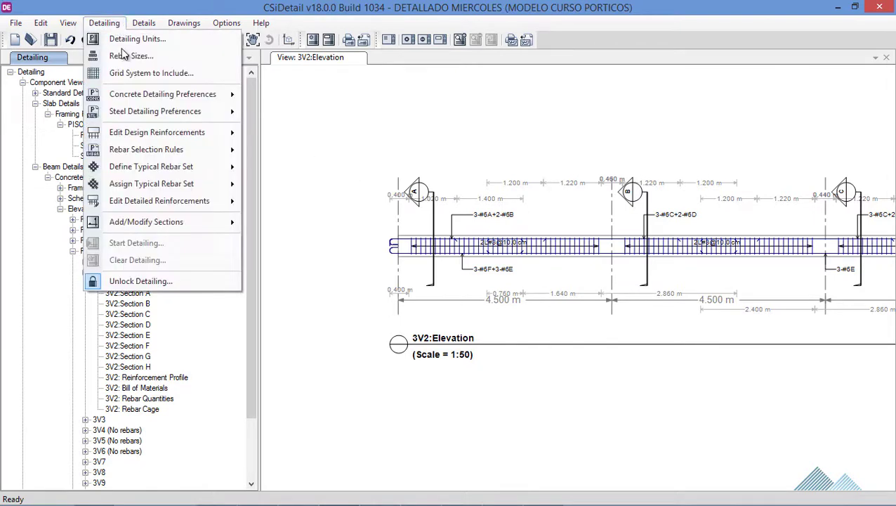
mouse_move(138, 184)
mouse_move(191, 167)
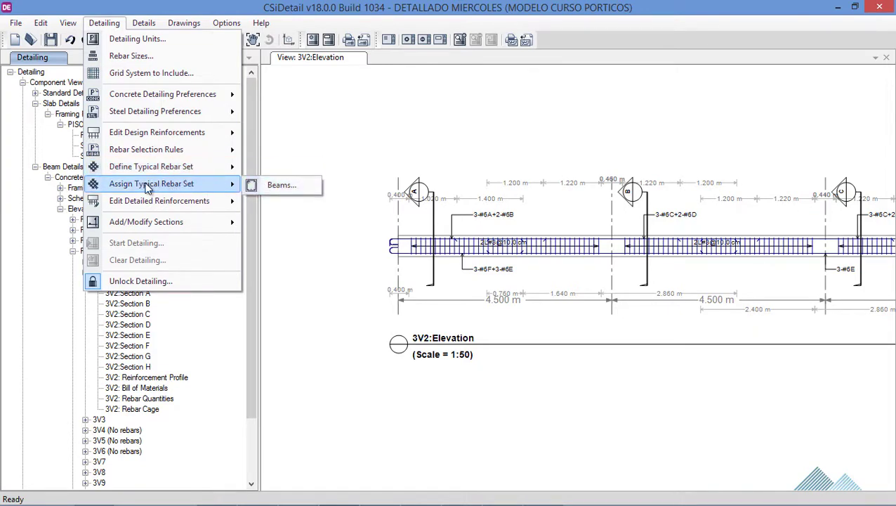
left_click(267, 185)
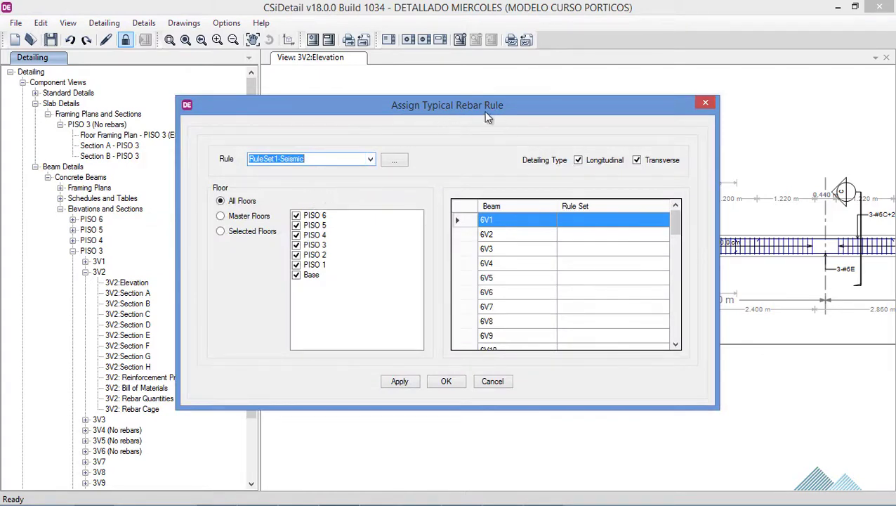
left_click(371, 160)
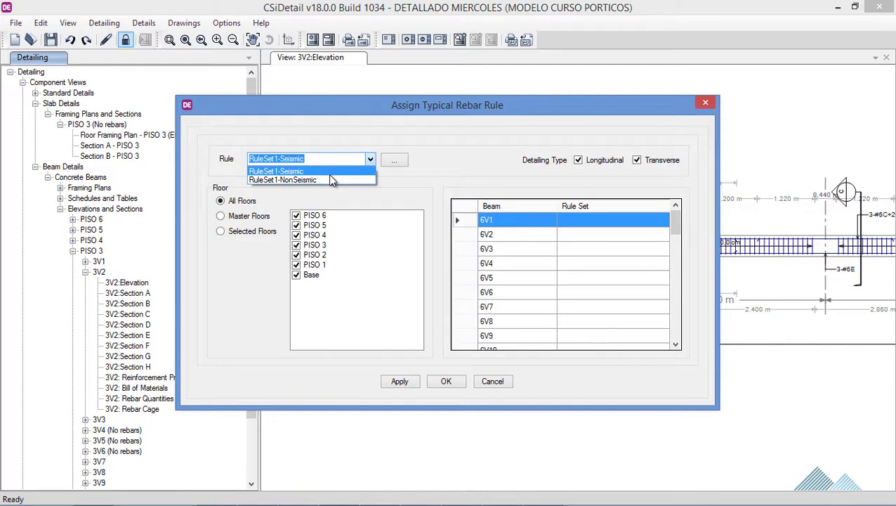
left_click(396, 177)
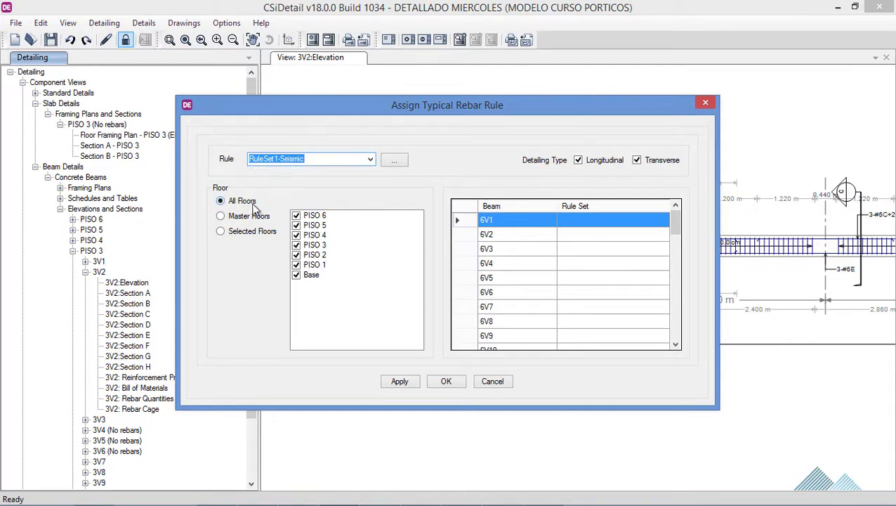
Compare the floors offered by the Master Floors and Selected Floors options for the rule assignment.
left_click(222, 216)
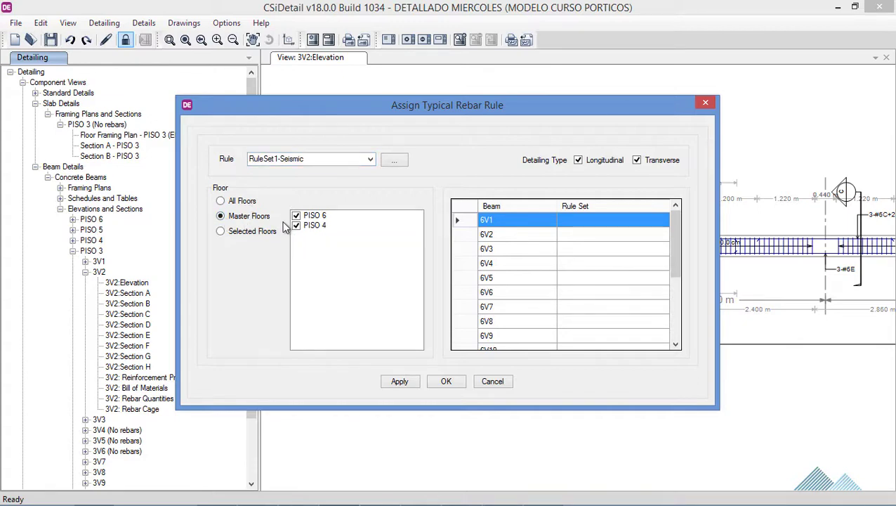
left_click(223, 233)
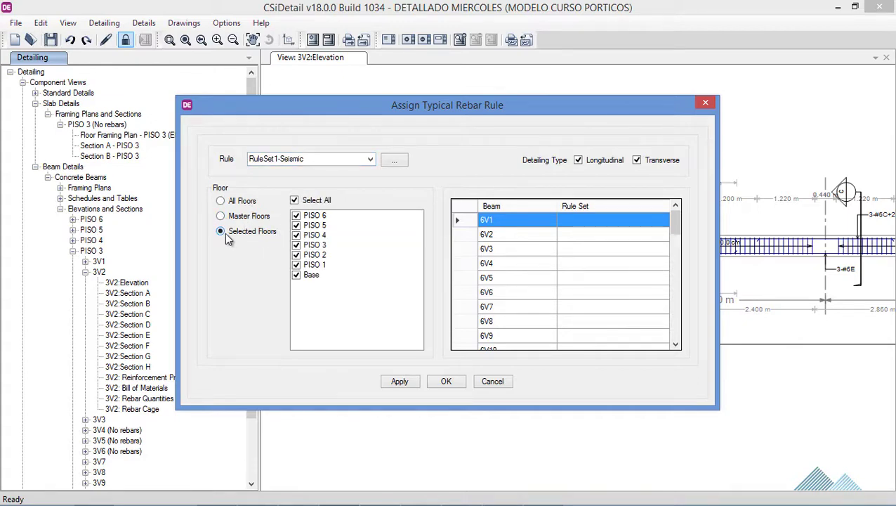
left_click(221, 217)
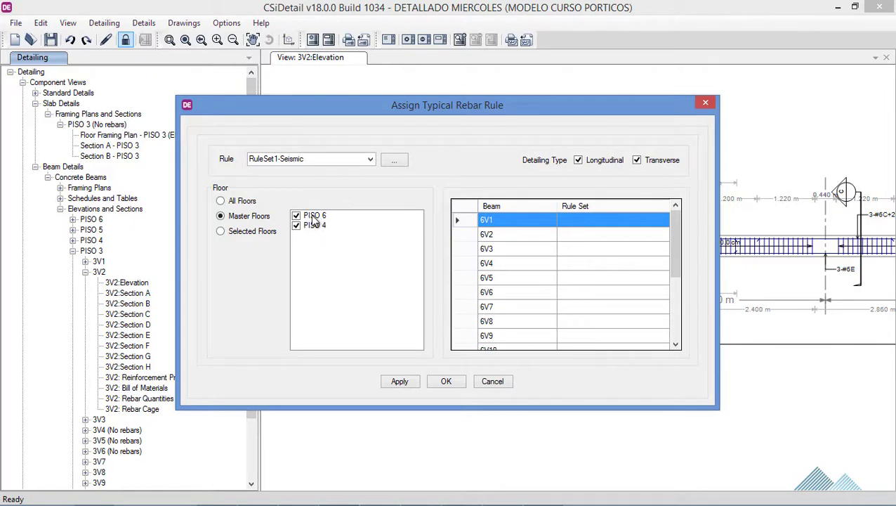
left_click(224, 234)
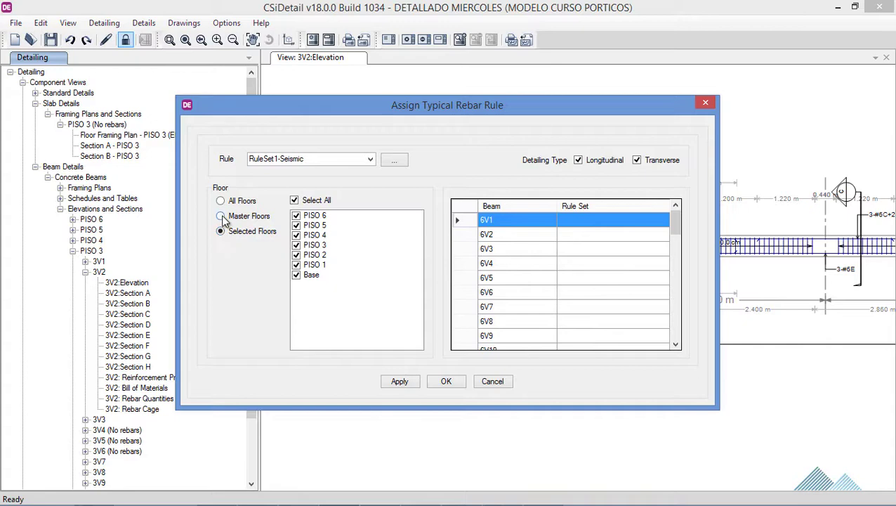
left_click(222, 216)
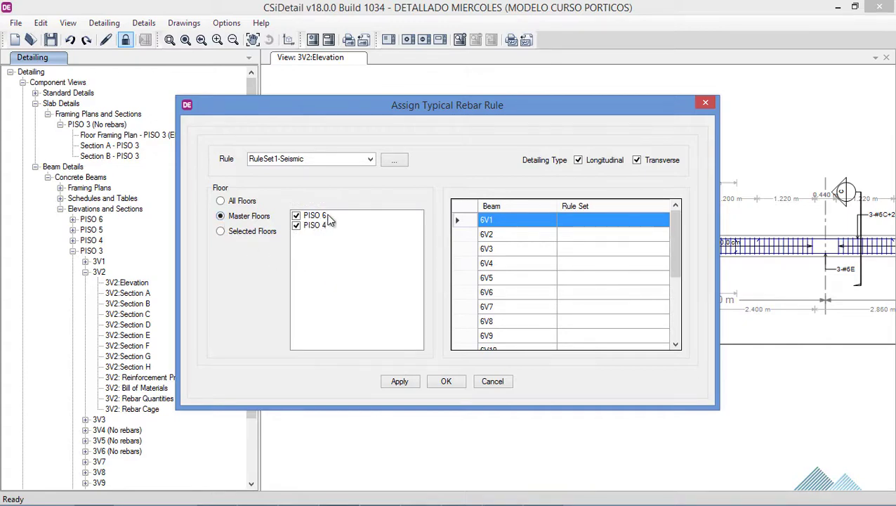
Assign RuleSet1-Seismic to beams 6V1 and 6V2 using the Selected Floors option, for both longitudinal and transverse detailing.
left_click(222, 232)
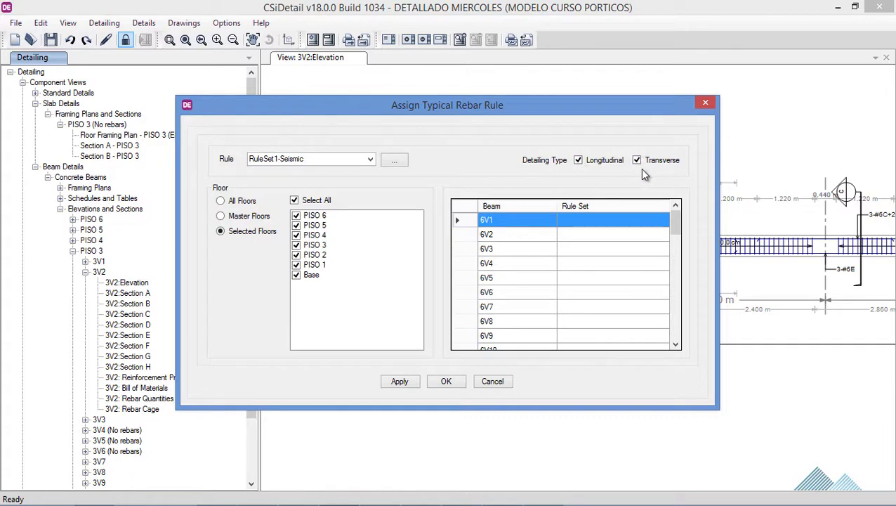
left_click(400, 381)
left_click(549, 234)
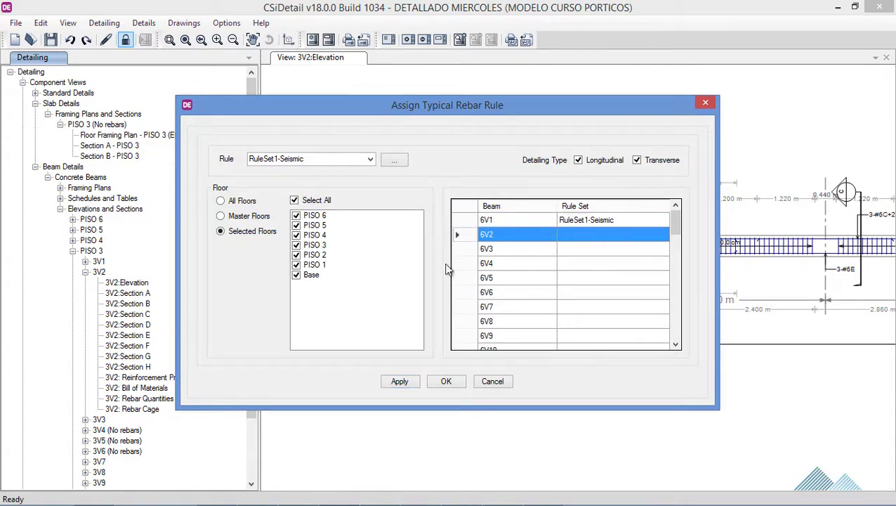
left_click(445, 381)
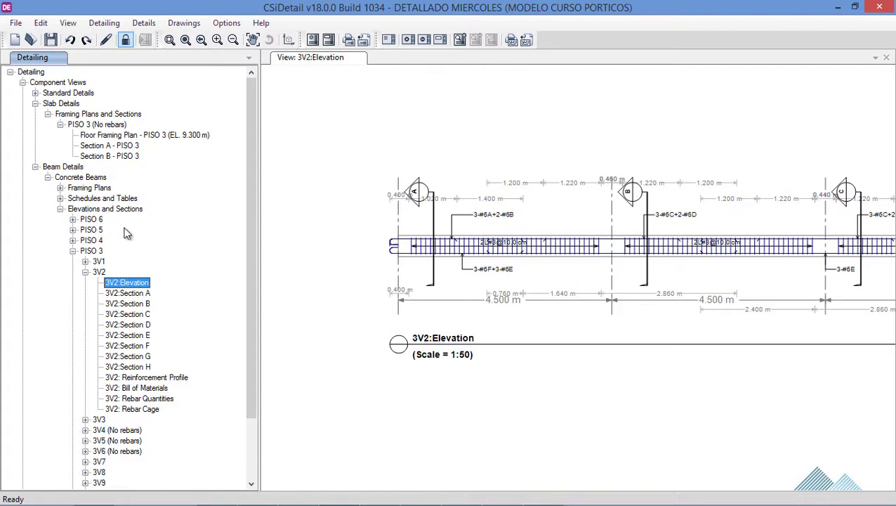
Inspect the elevation and Sections A, B and D of beam 6V1 on PISO 6.
left_click(72, 219)
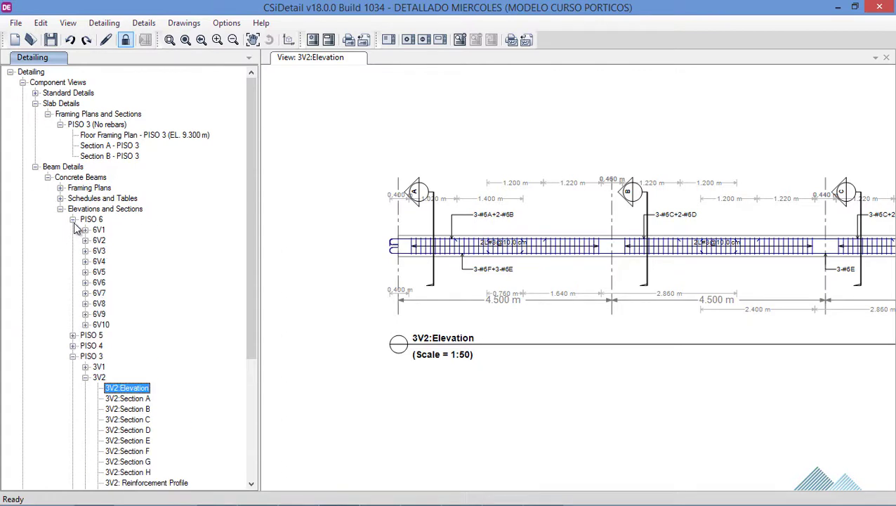
left_click(85, 229)
left_click(131, 243)
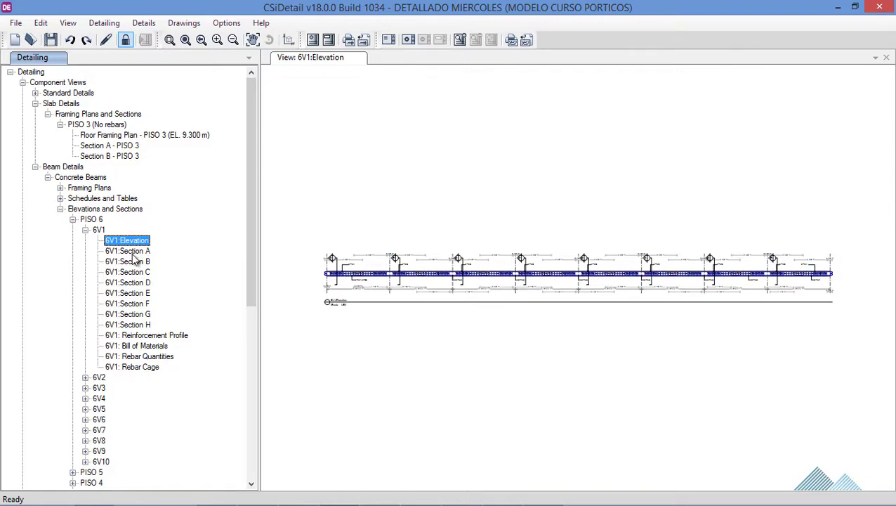
left_click(133, 250)
left_click(133, 242)
left_click(86, 377)
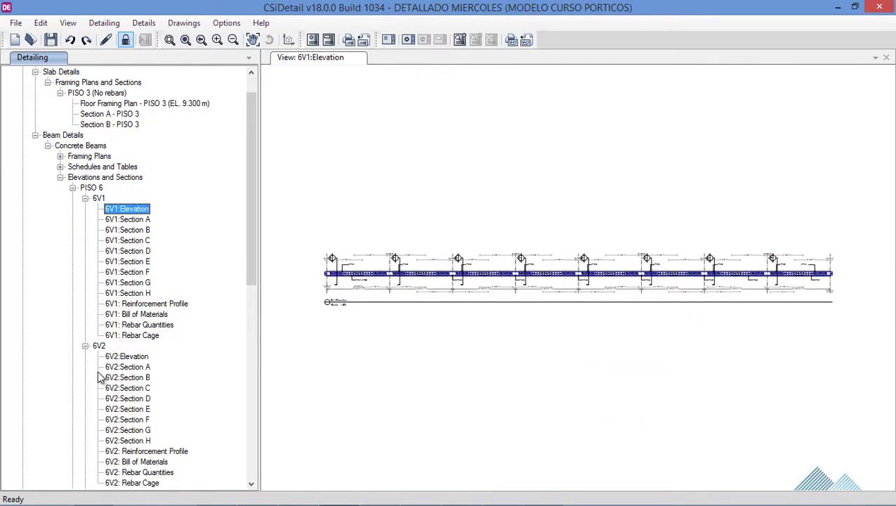
left_click(130, 220)
left_click(130, 231)
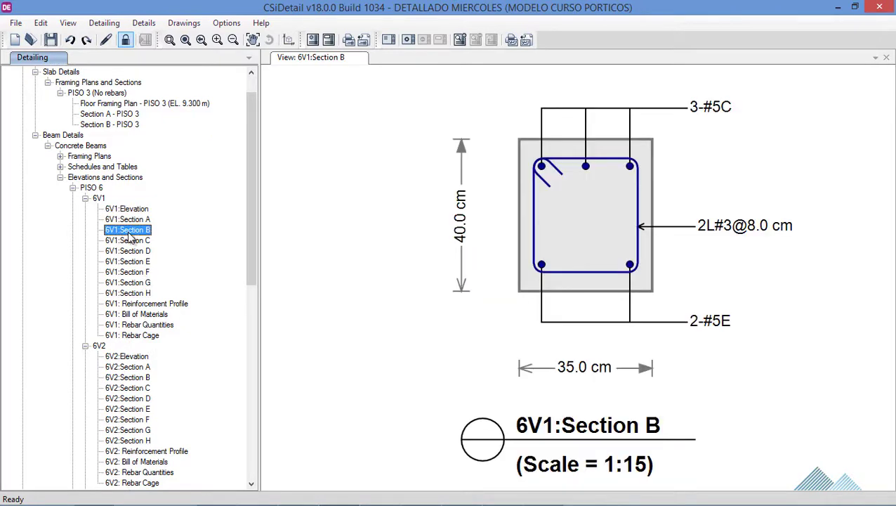
left_click(129, 251)
left_click(72, 187)
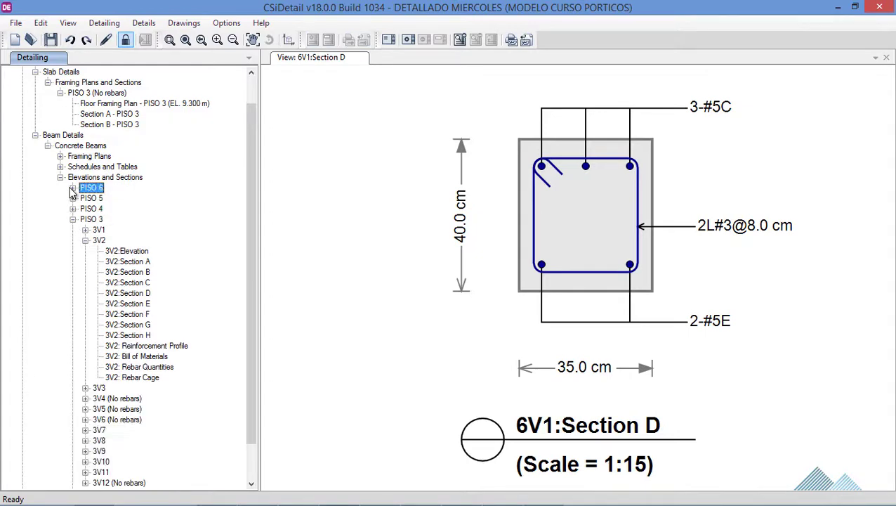
Assign the RuleSet1-Seismic typical rebar set to beams 6V3 and 6V4 with the All Floors option.
left_click(104, 23)
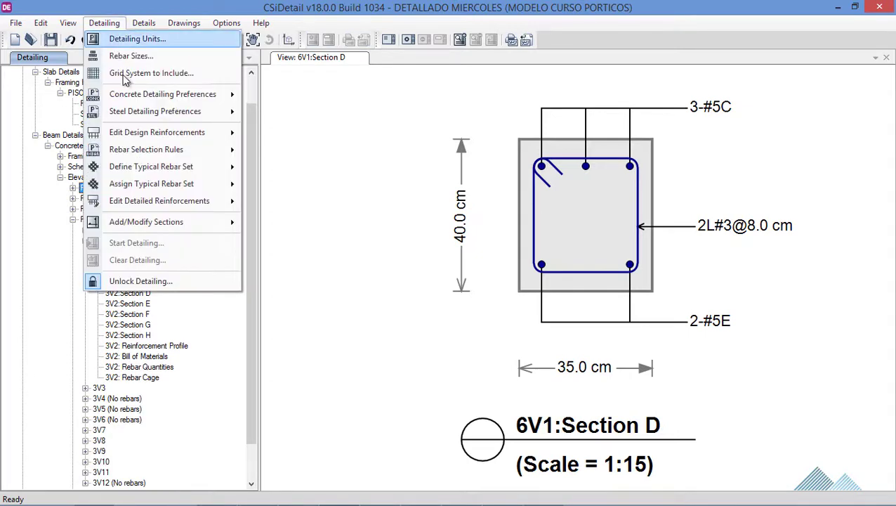
mouse_move(170, 185)
left_click(273, 185)
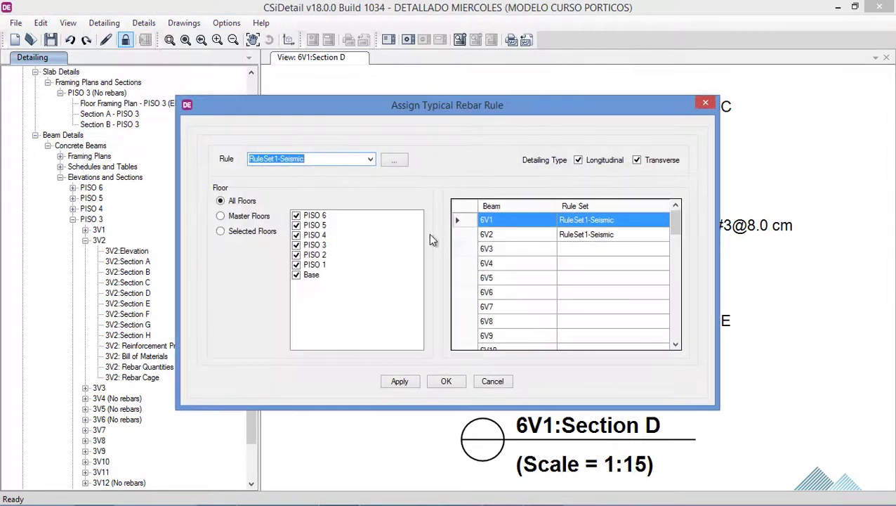
left_click(624, 253)
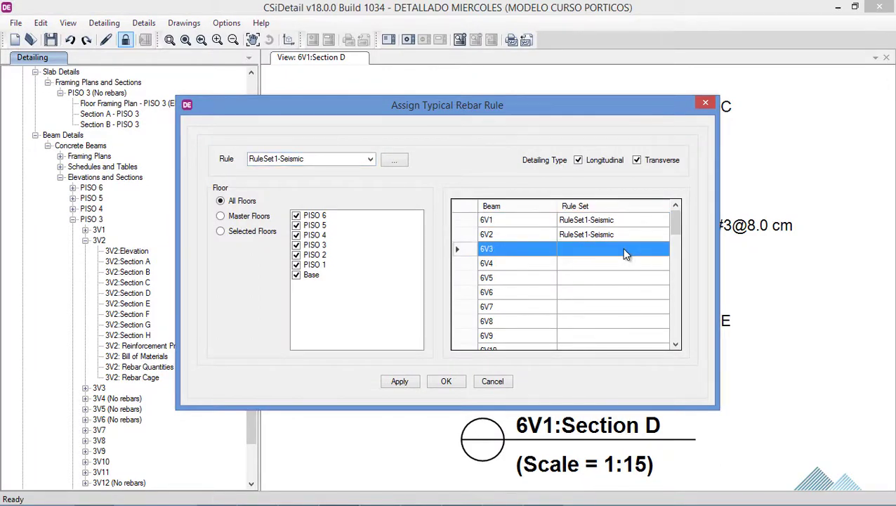
left_click(401, 381)
mouse_move(680, 226)
left_mouse_down()
mouse_move(680, 344)
mouse_move(674, 221)
left_mouse_up()
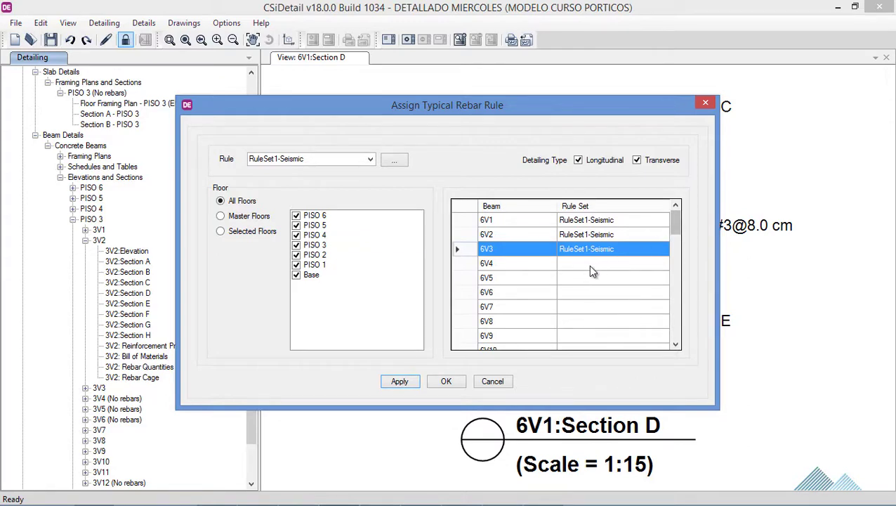
left_click(551, 265)
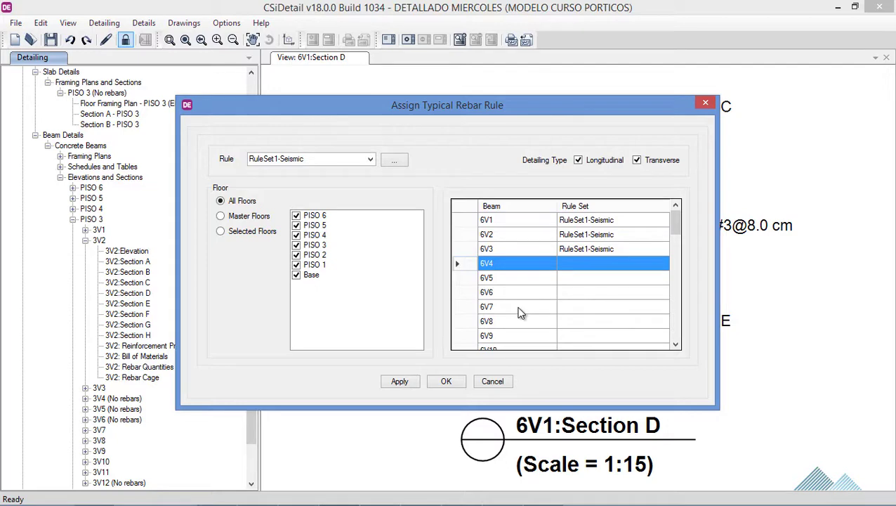
left_click(448, 381)
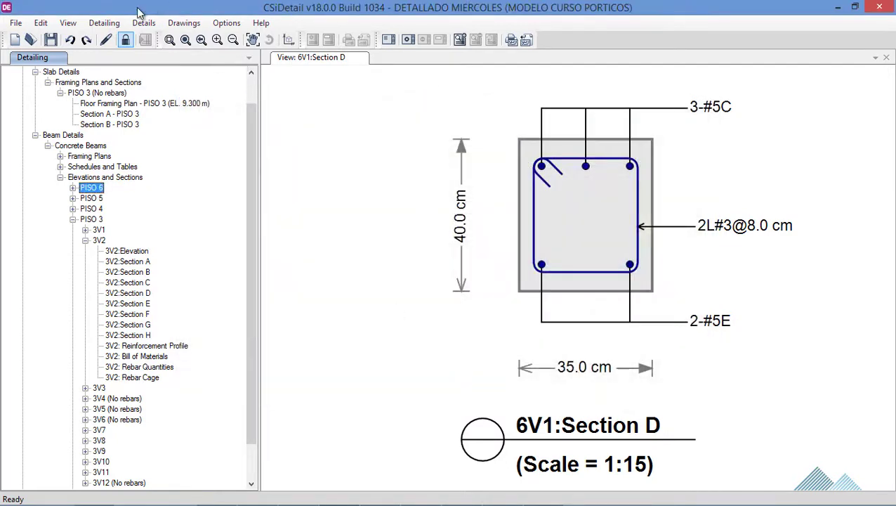
Examine the detailed reinforcement tables of the Non Seismic and Seismic beams.
left_click(108, 26)
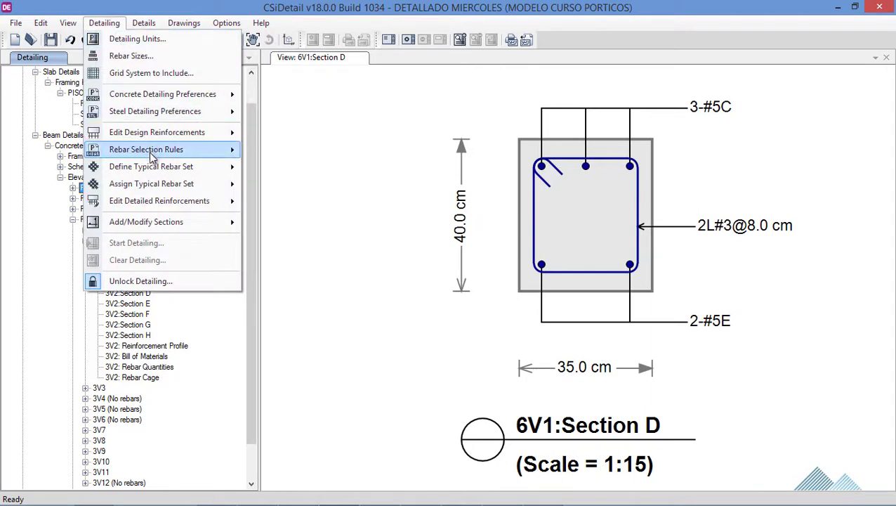
mouse_move(204, 201)
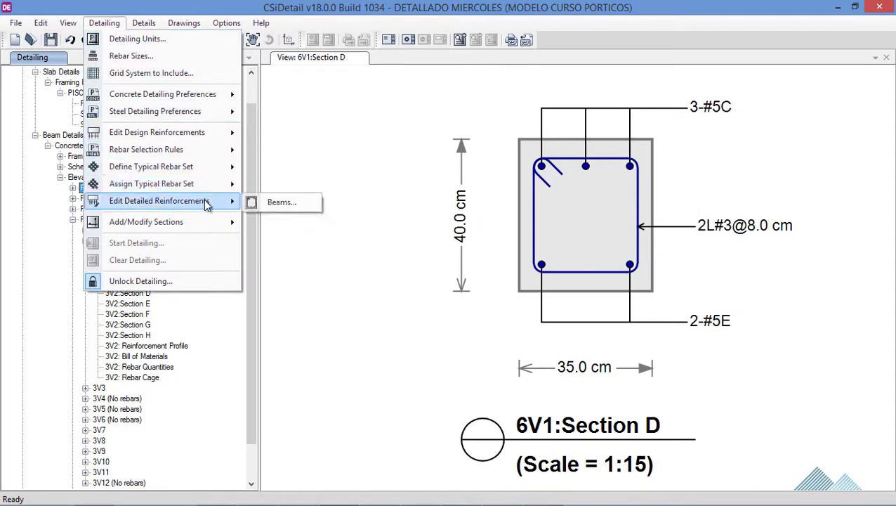
left_click(298, 203)
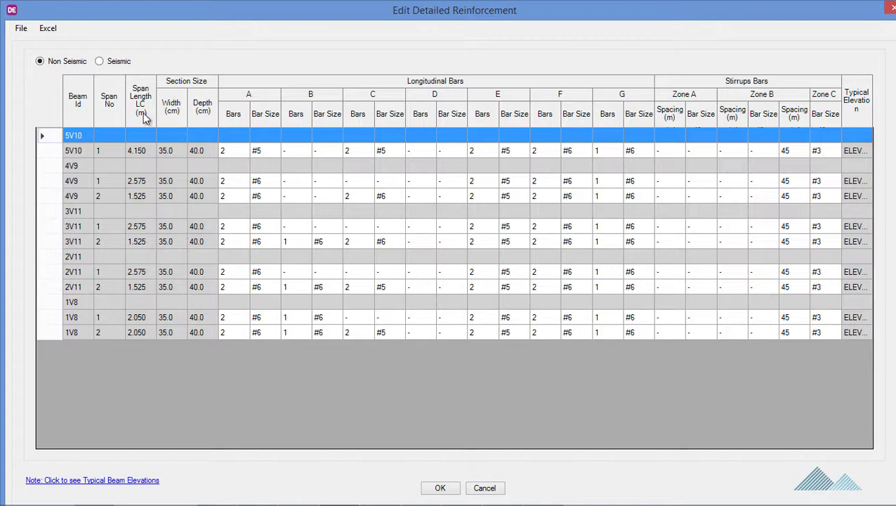
left_click(99, 61)
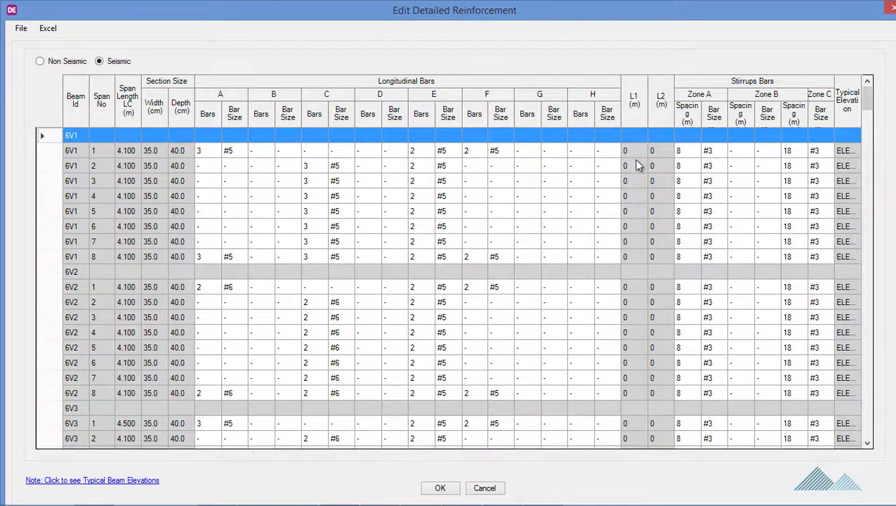
mouse_move(866, 97)
left_mouse_down()
mouse_move(868, 141)
mouse_move(869, 94)
left_mouse_up()
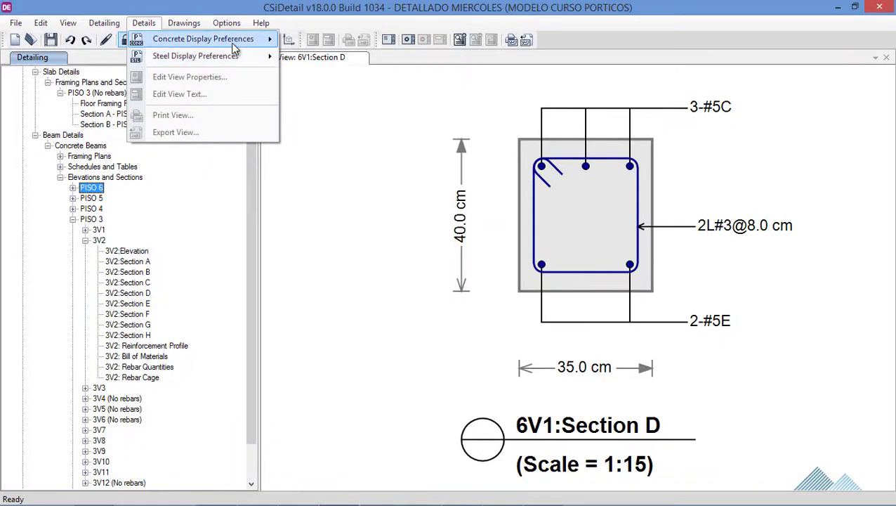
Review the concrete display preferences for columns and the export options for all drawings.
mouse_move(231, 43)
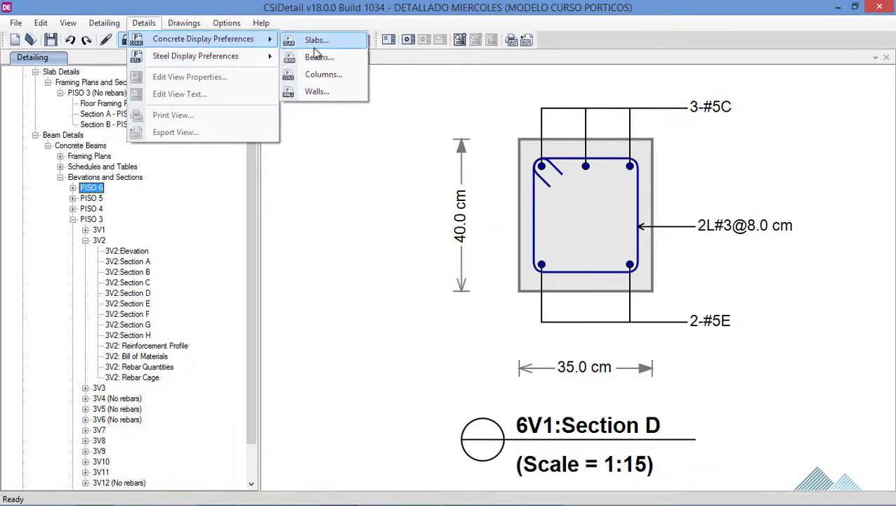
left_click(325, 74)
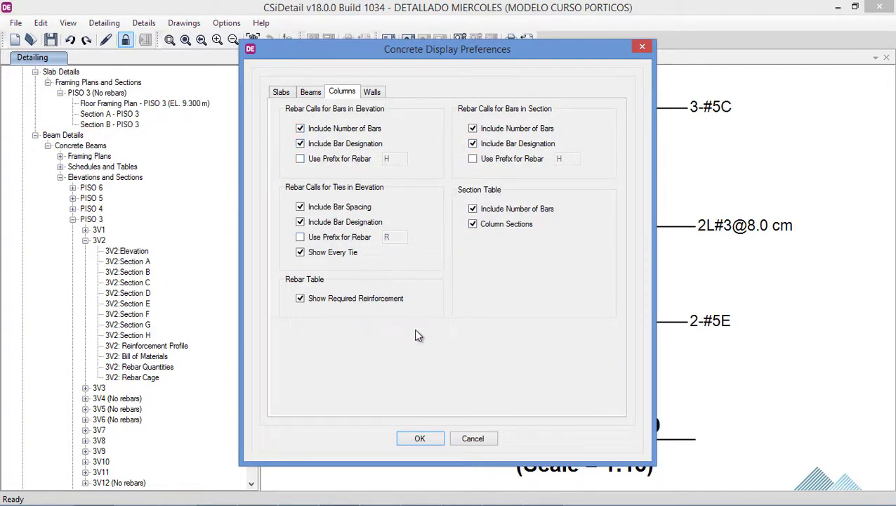
left_click(420, 437)
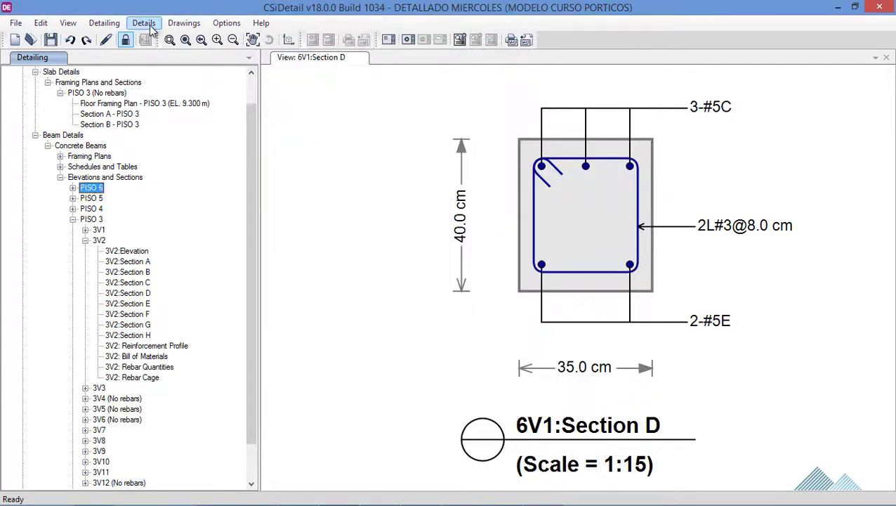
left_click(525, 40)
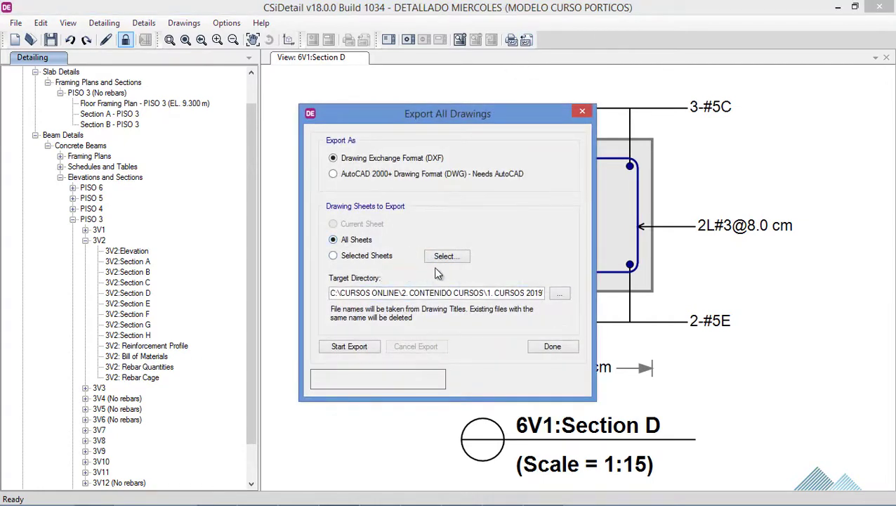
left_click(581, 113)
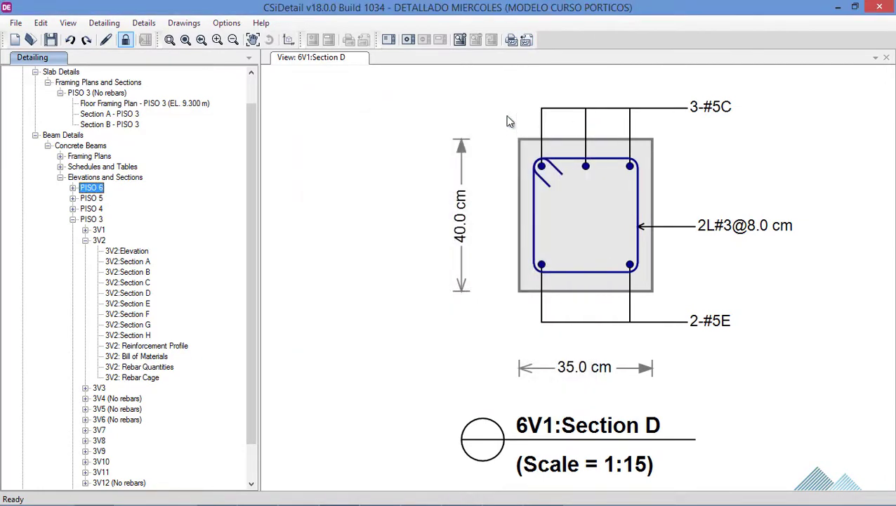
Look over the drawing commands and recheck the column settings in the concrete display preferences.
left_click(185, 24)
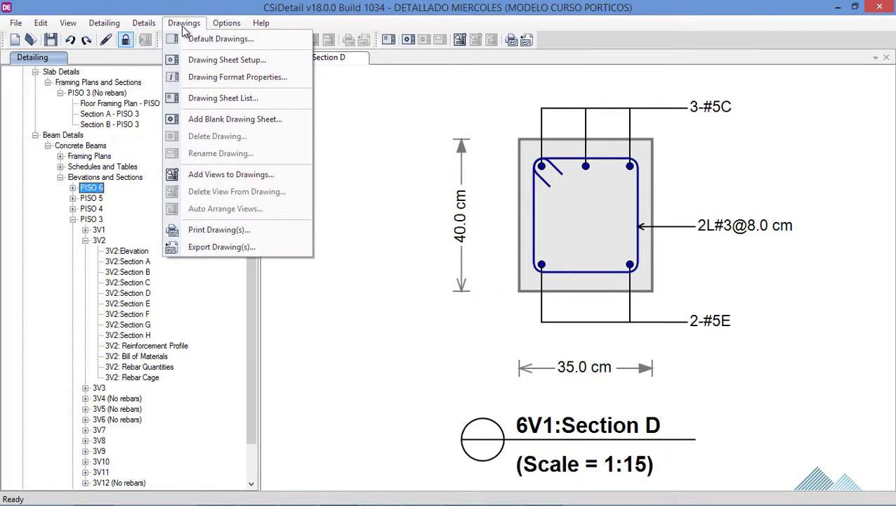
mouse_move(145, 30)
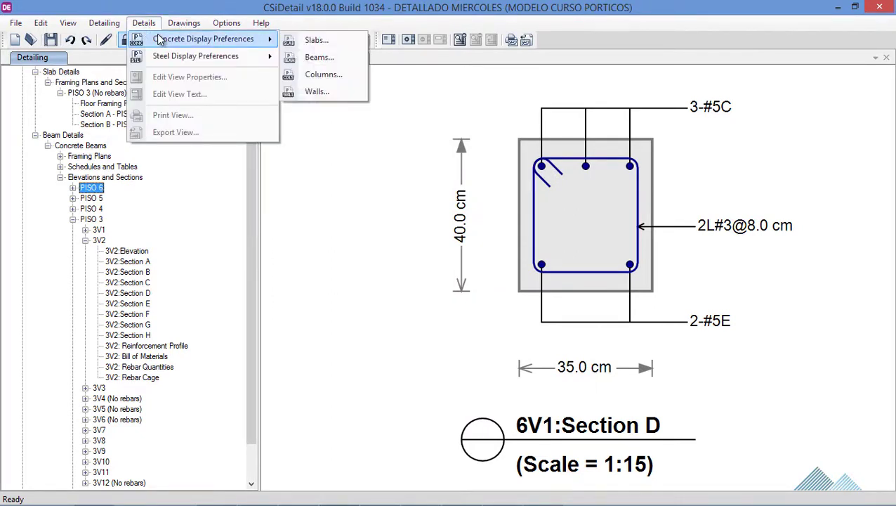
left_click(310, 73)
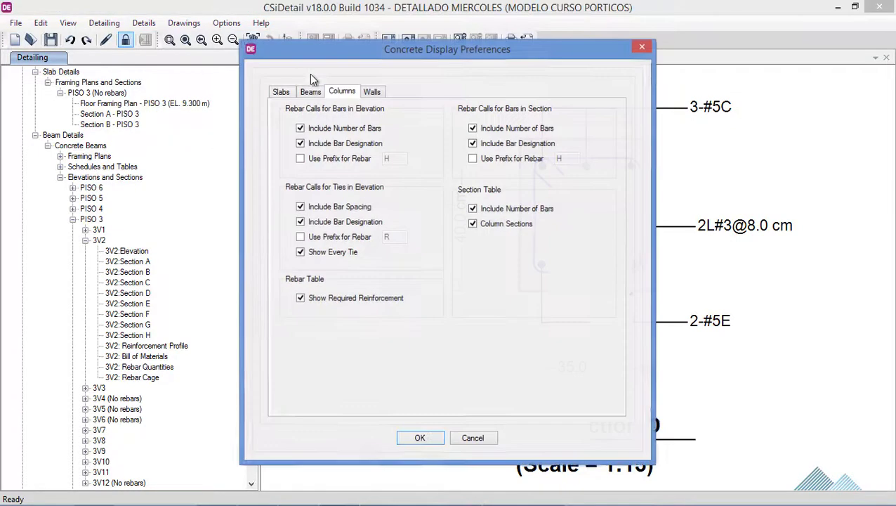
left_click(467, 438)
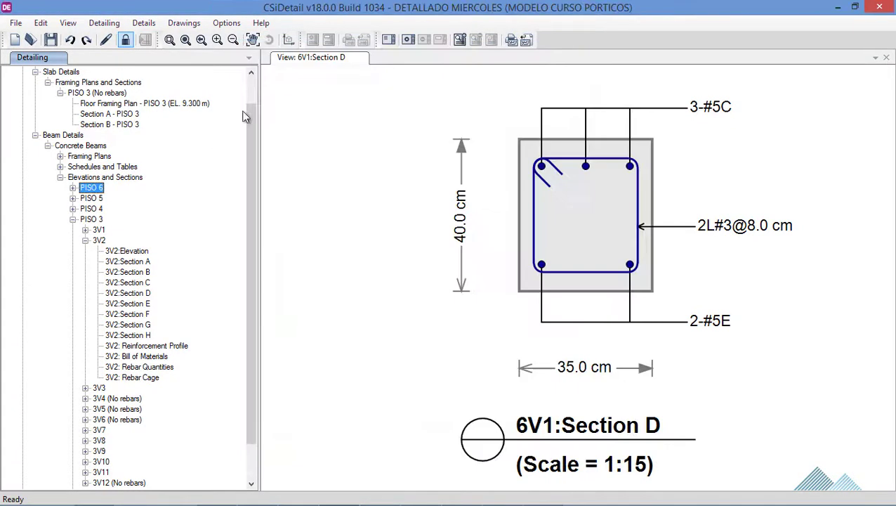
Start a new detailing, saving the current detailing files.
left_click(119, 27)
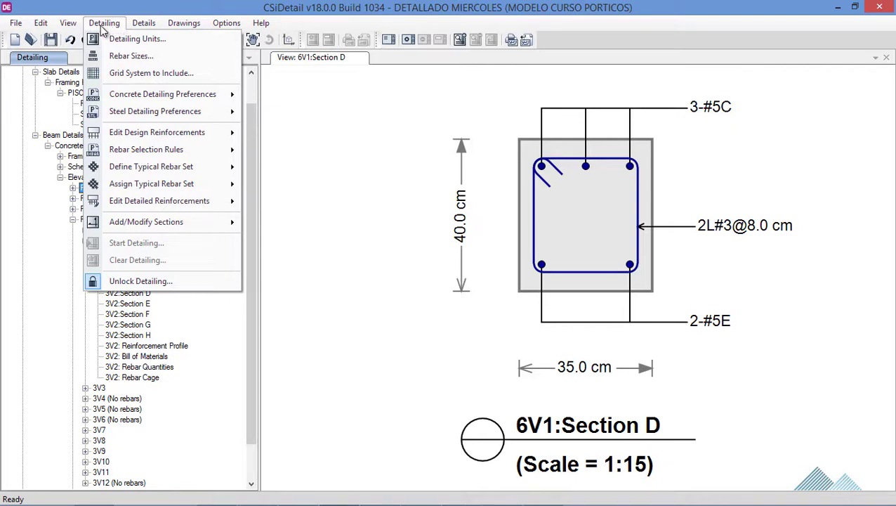
mouse_move(10, 27)
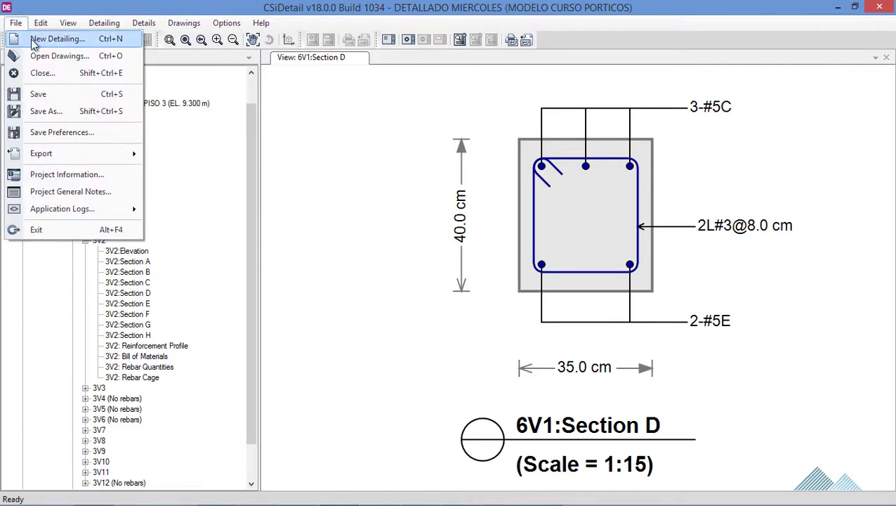
left_click(39, 39)
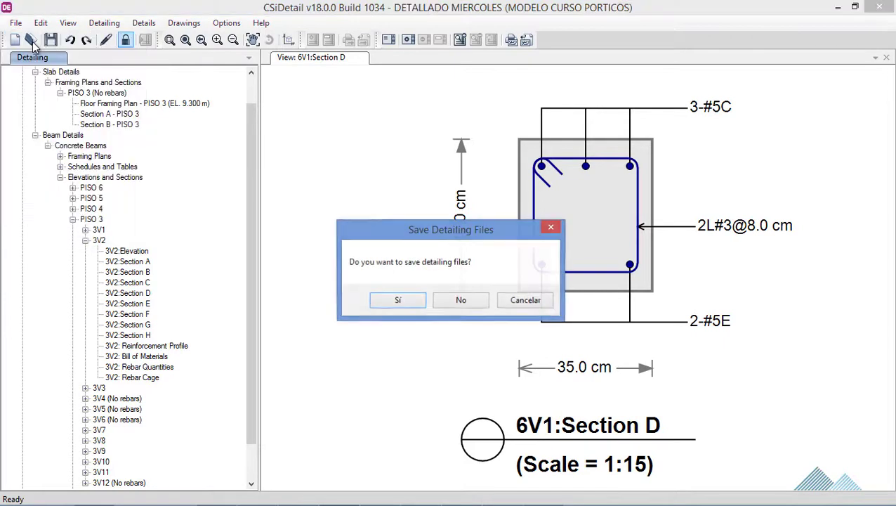
left_click(398, 299)
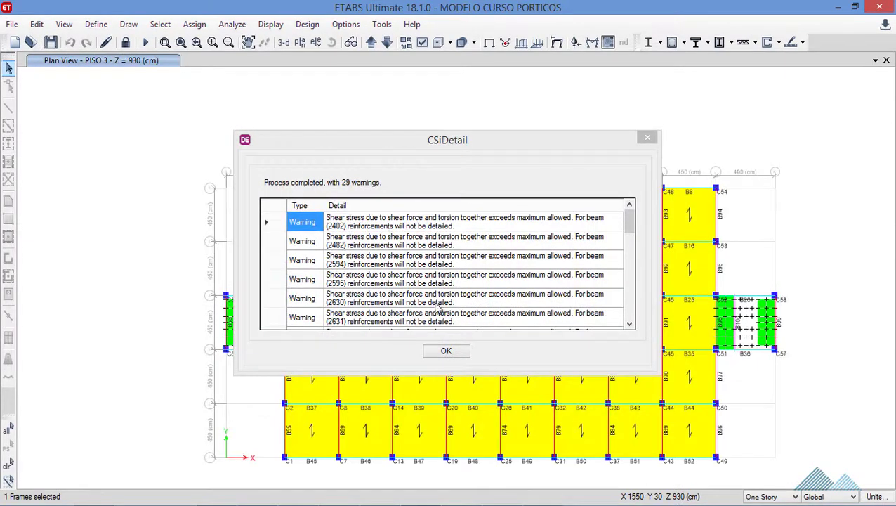
left_click(446, 350)
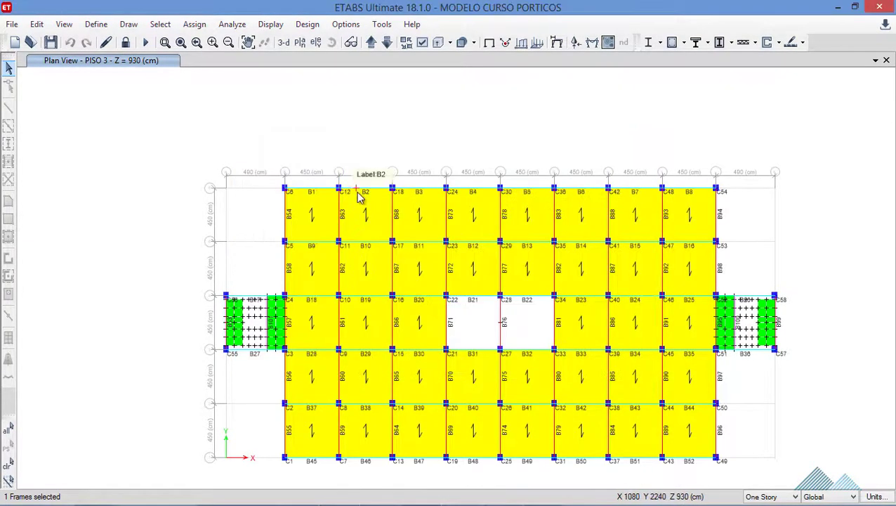
In ETABS, show elevation 5 and check the section property assigned to column C23 on PISO 1.
left_click(314, 41)
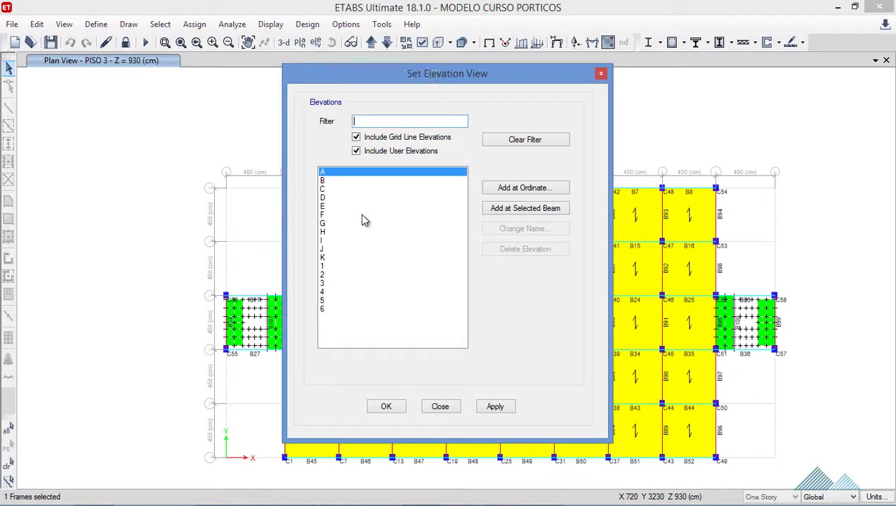
left_click(325, 300)
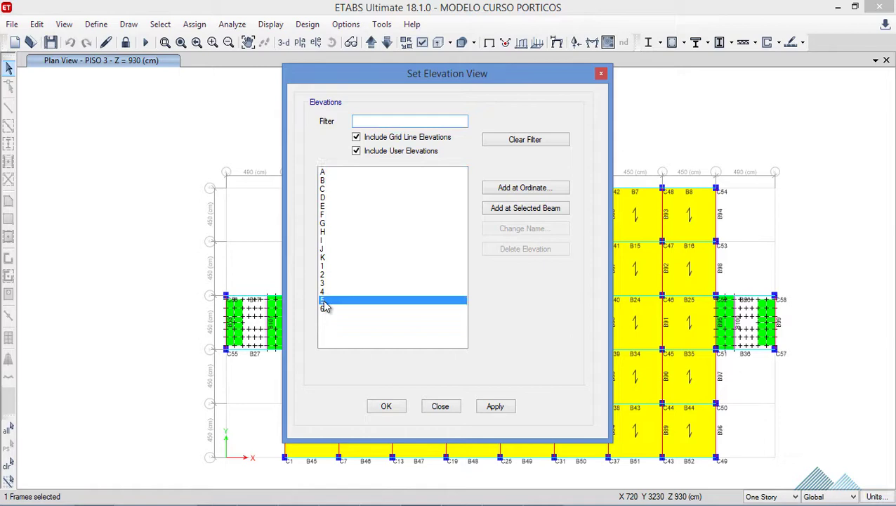
left_click(386, 408)
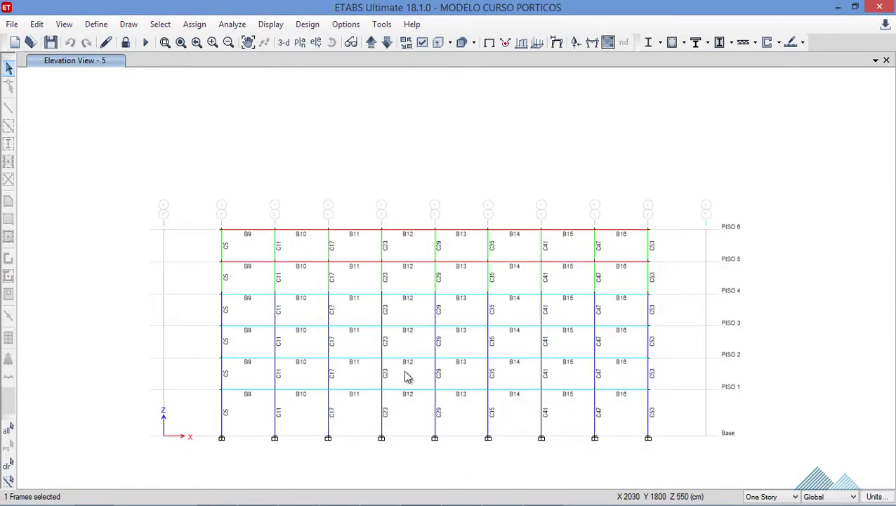
right_click(381, 414)
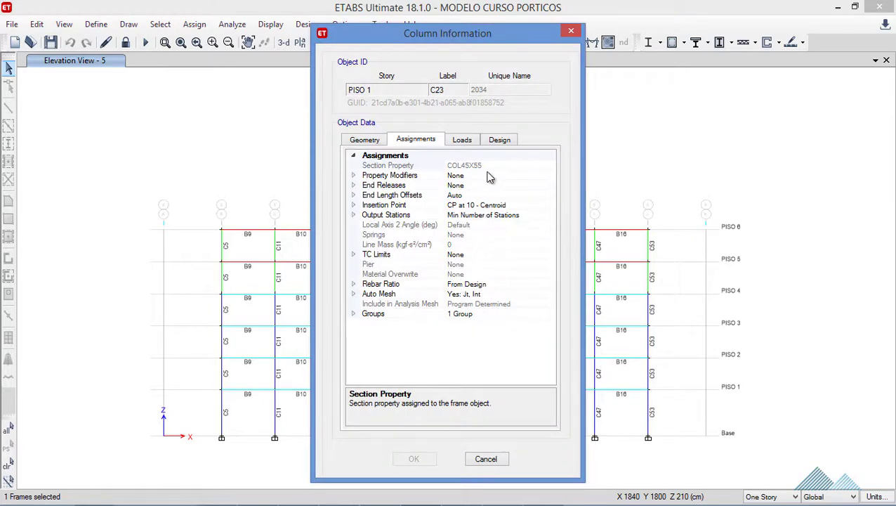
left_click(571, 31)
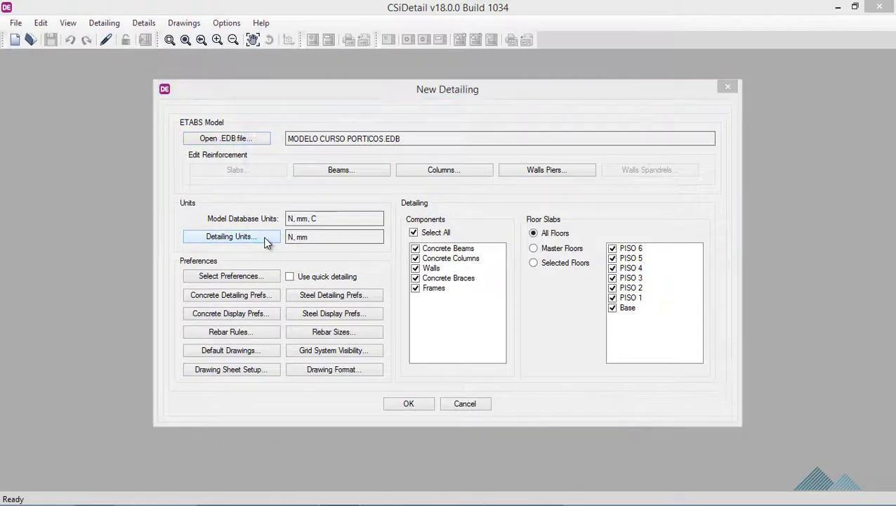
In CSiDetail, set the detailing units to meter for length, centimeter for section and thickness and for rebar spacing, and kN for force.
left_click(214, 236)
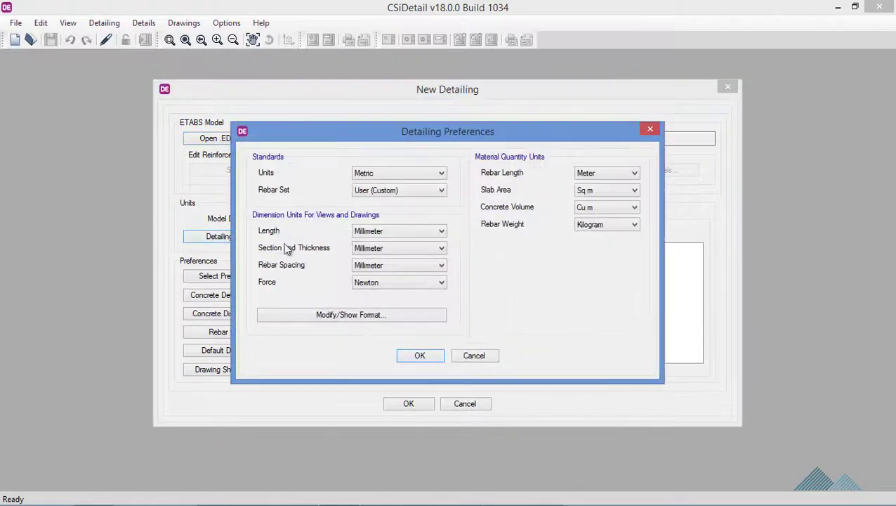
left_click(407, 237)
left_click(399, 242)
left_click(400, 248)
left_click(389, 270)
left_click(392, 265)
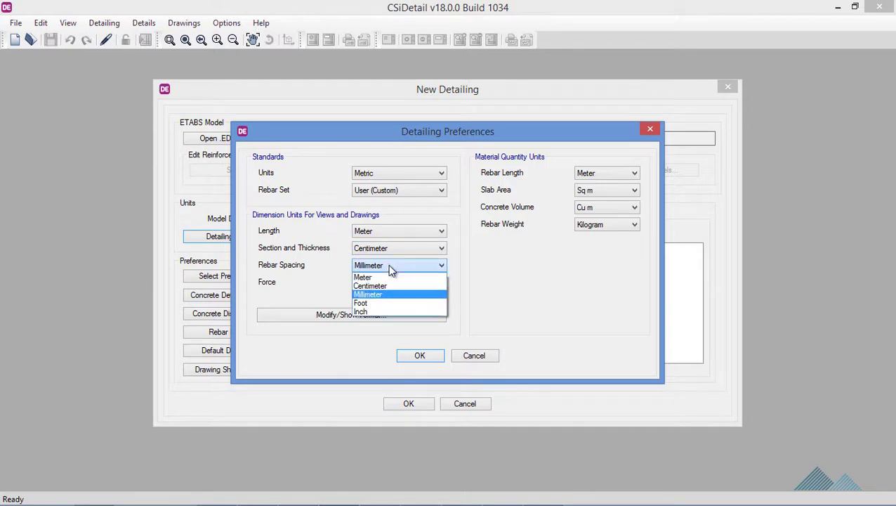
left_click(384, 286)
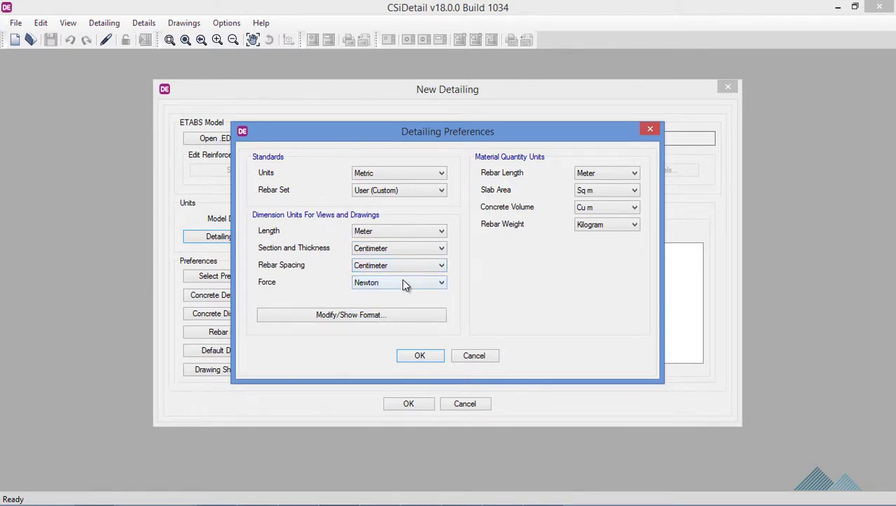
left_click(405, 283)
left_click(386, 314)
left_click(420, 356)
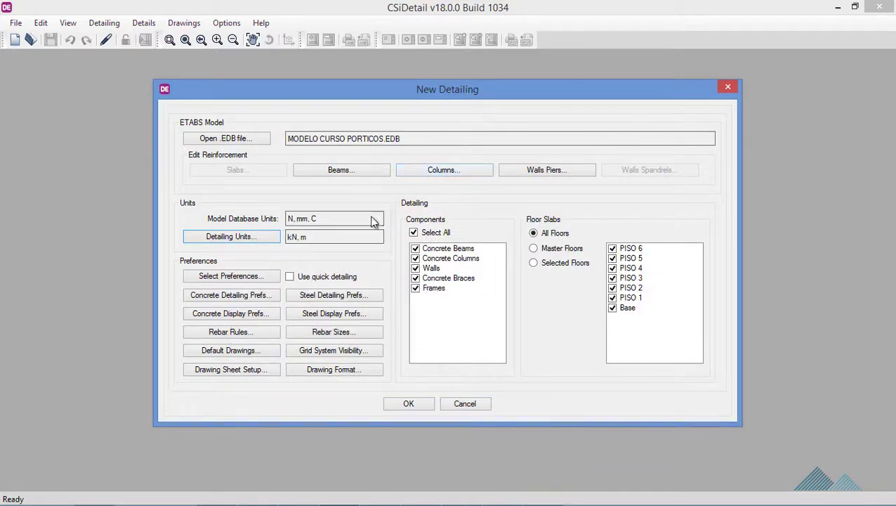
Examine the design reinforcement table for the columns and its Excel exchange options, leaving the values as they are.
left_click(422, 174)
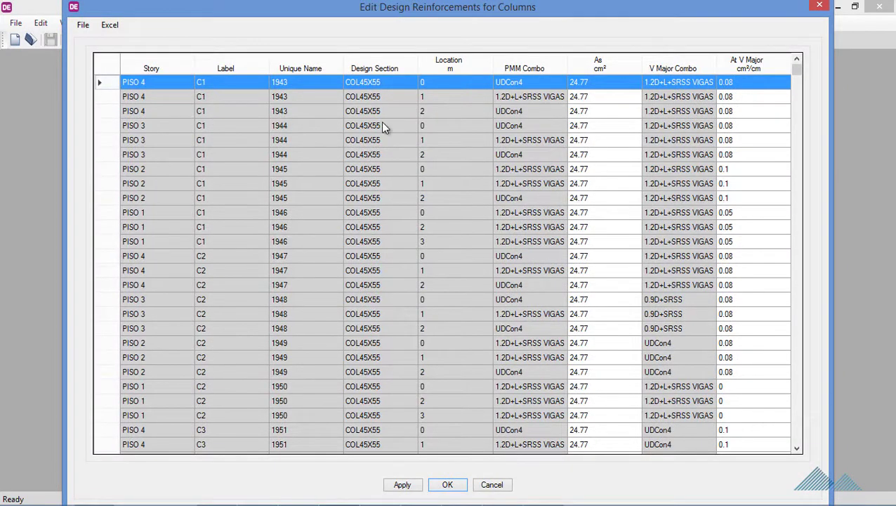
mouse_move(798, 76)
left_mouse_down()
mouse_move(800, 158)
mouse_move(799, 65)
left_mouse_up()
left_click_drag(798, 72, 797, 259)
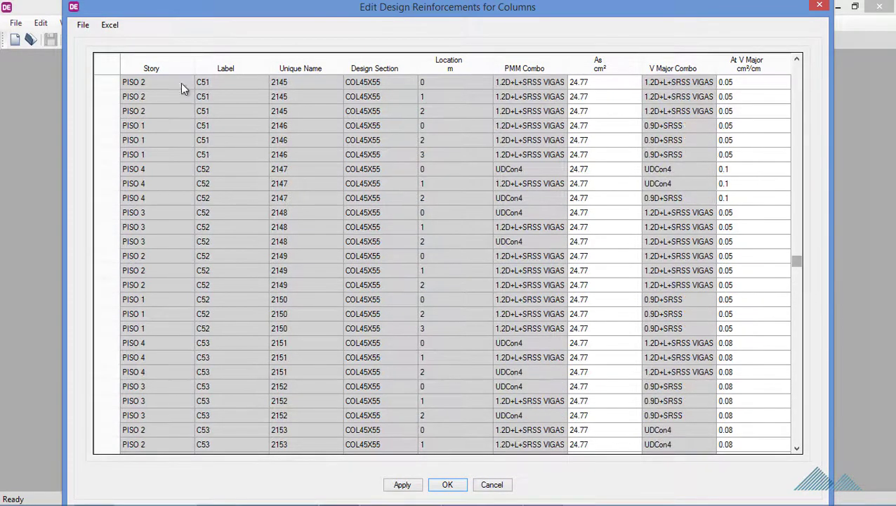
left_click(125, 33)
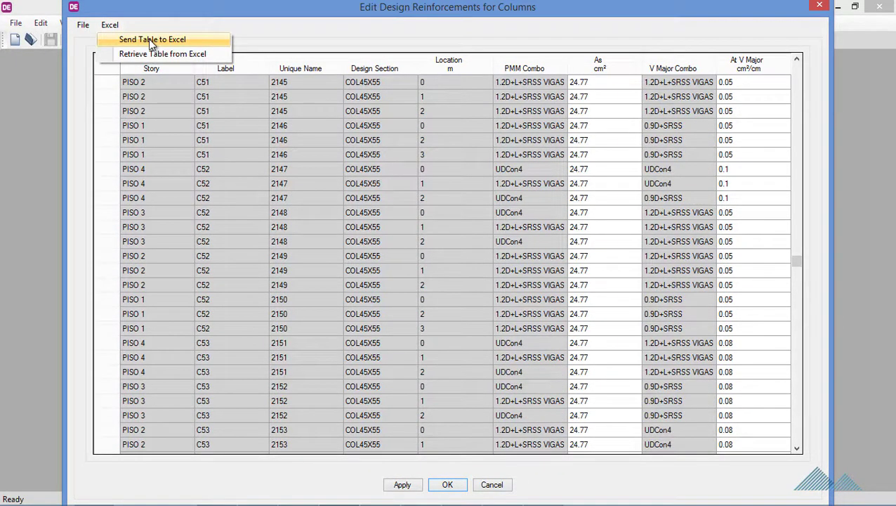
left_click(608, 96)
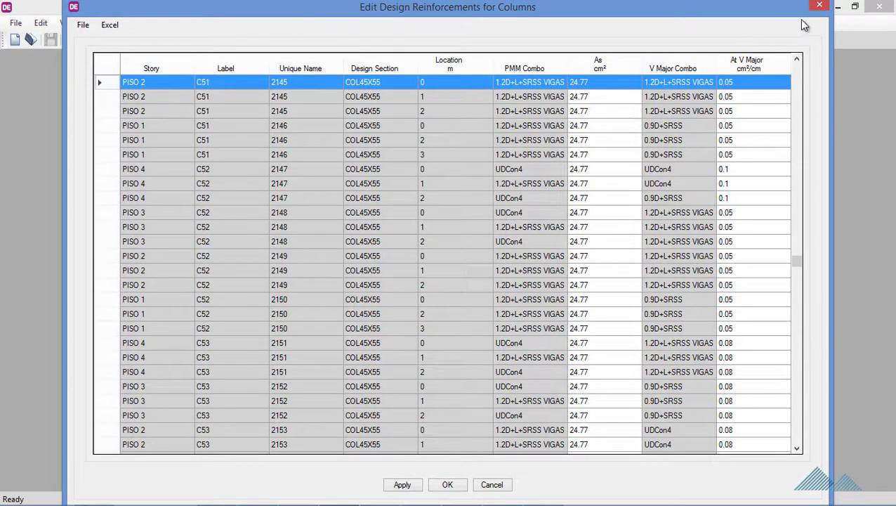
left_click(491, 485)
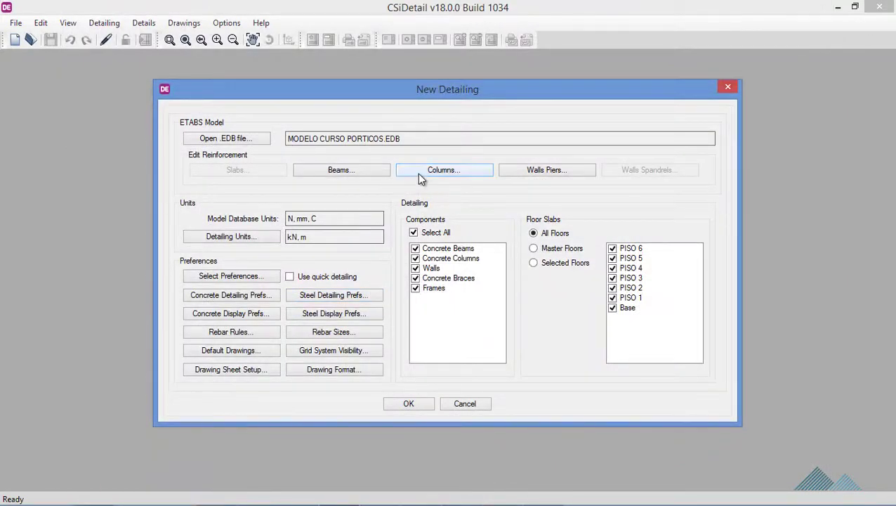
left_click(419, 174)
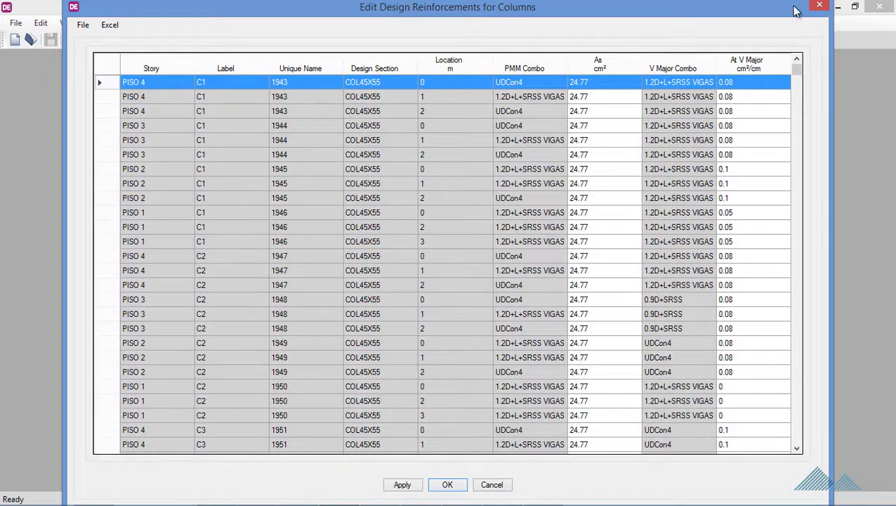
left_click(818, 6)
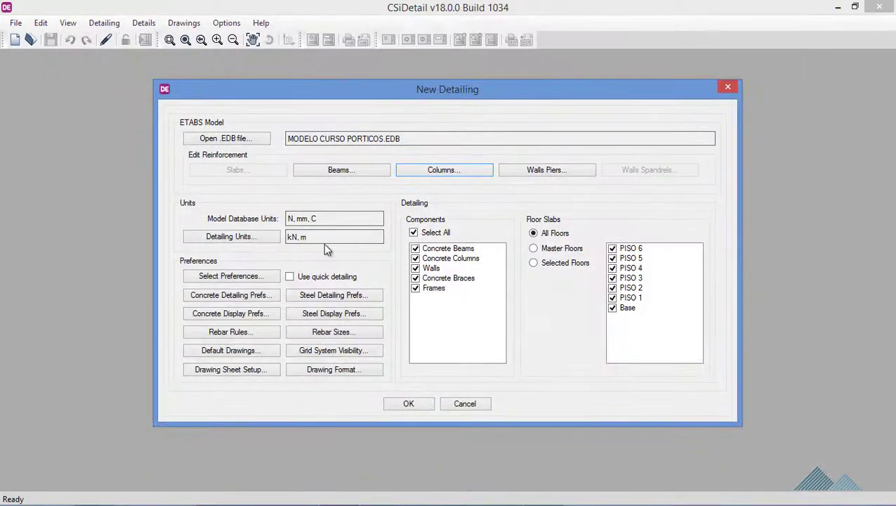
Choose the standard preferences for the new detailing.
left_click(267, 279)
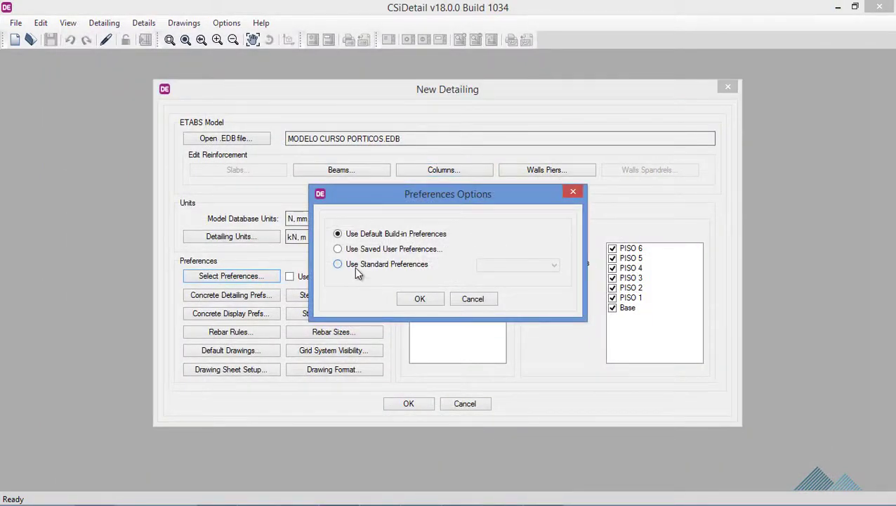
left_click(356, 267)
left_click(420, 299)
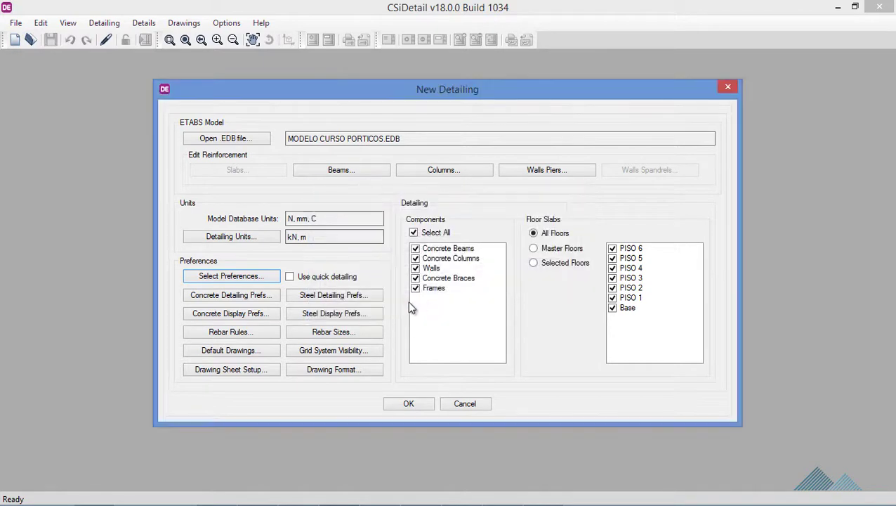
In the concrete detailing preferences for columns, set the label prefix to C and the section scale to 1:10.
left_click(263, 298)
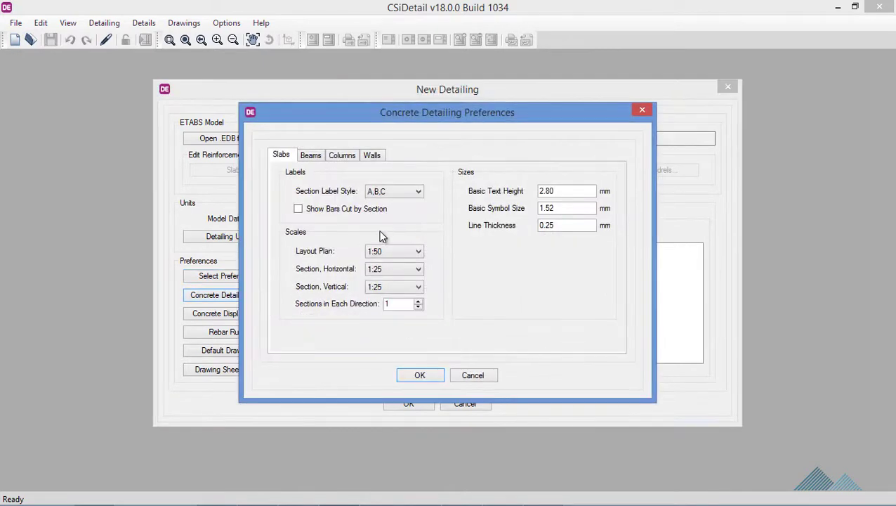
left_click(310, 156)
left_click(343, 156)
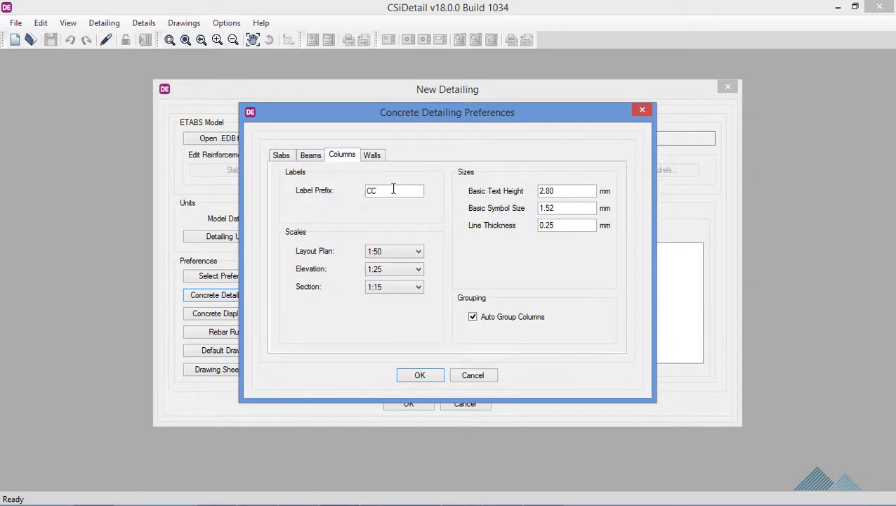
type("C")
left_click(397, 288)
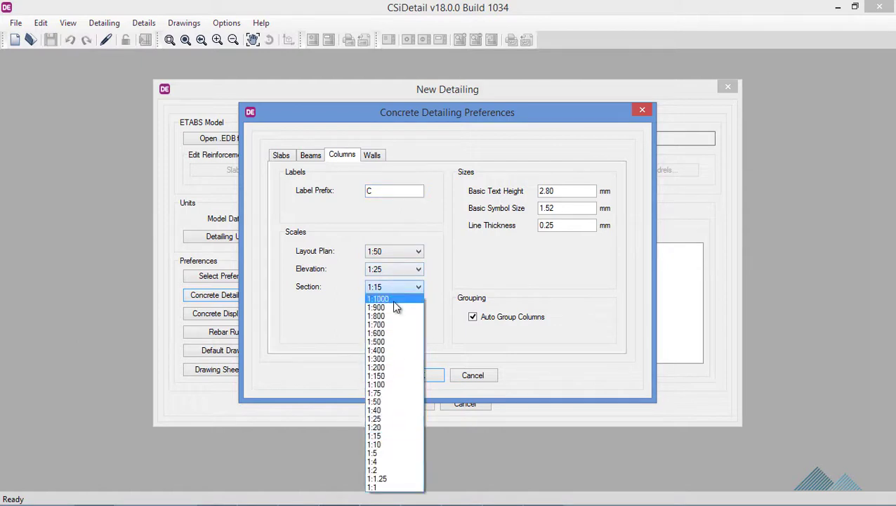
left_click(393, 444)
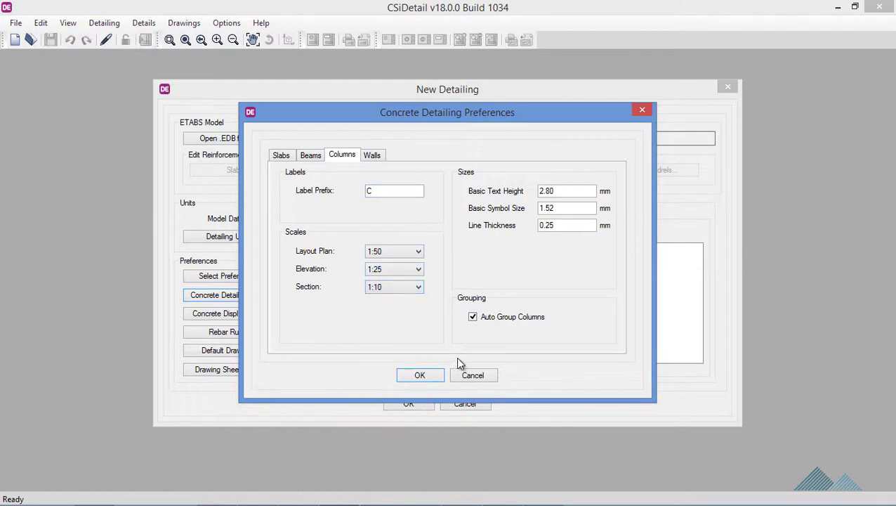
left_click(562, 195)
left_click(421, 374)
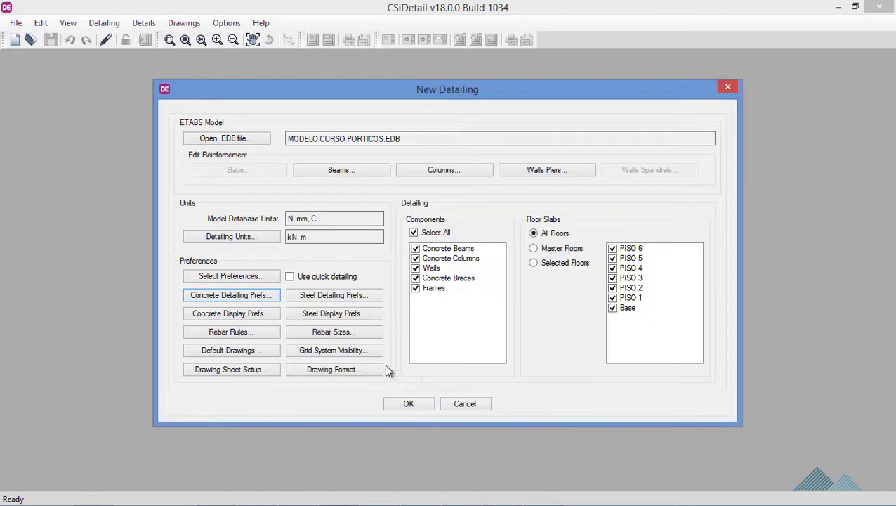
Review the concrete display preferences for columns, including rebar calls, ties and tables, and accept them.
left_click(253, 314)
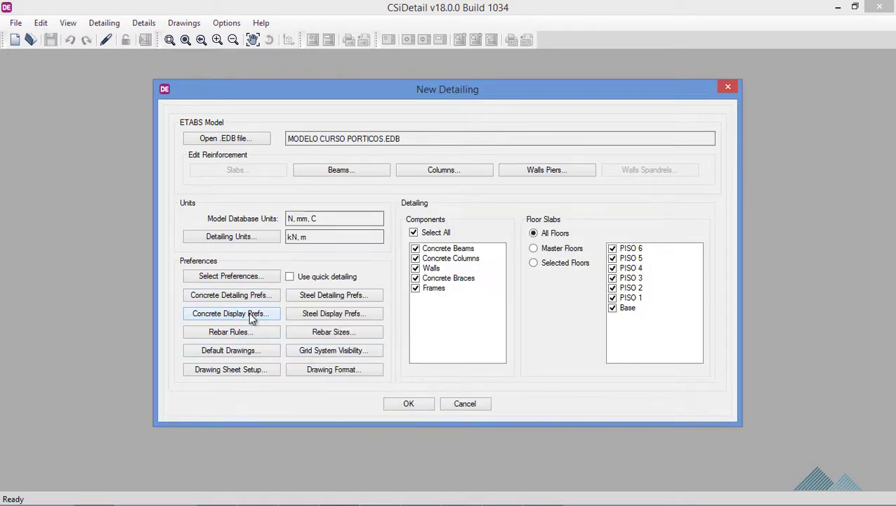
left_click(340, 92)
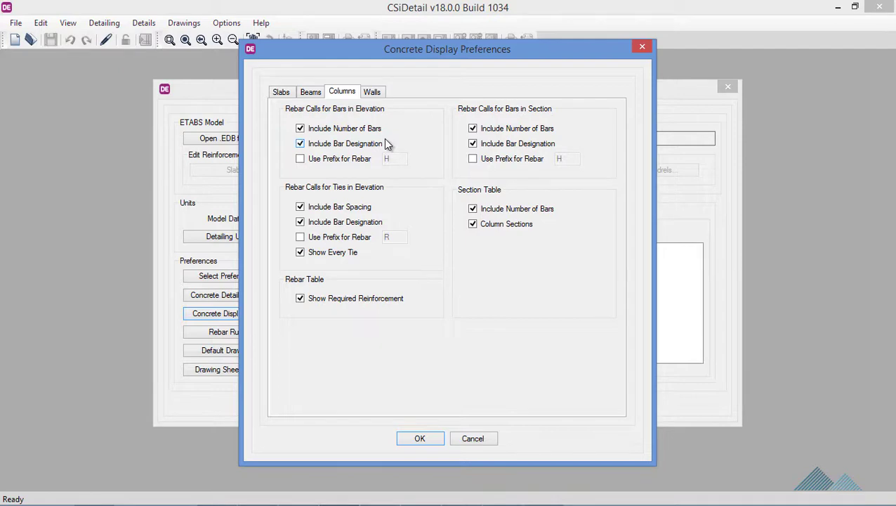
left_click(420, 439)
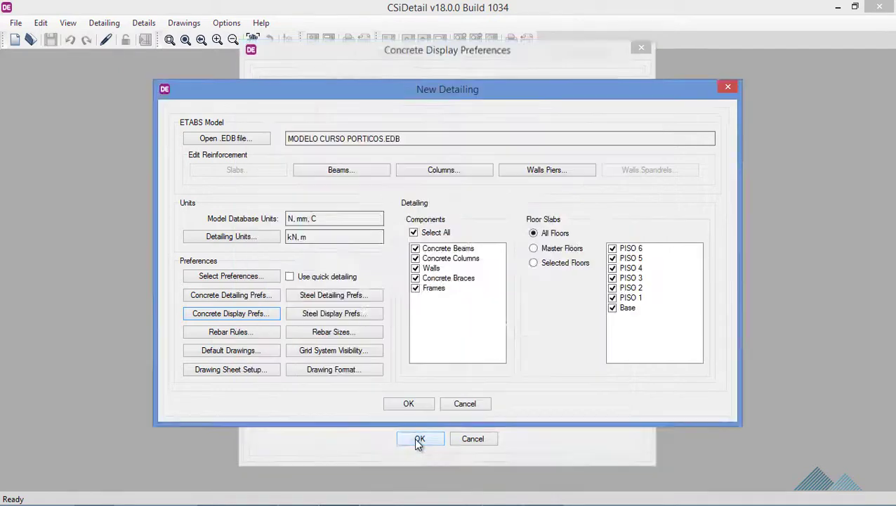
Switch the rebar selection rules for columns to seismic.
left_click(477, 295)
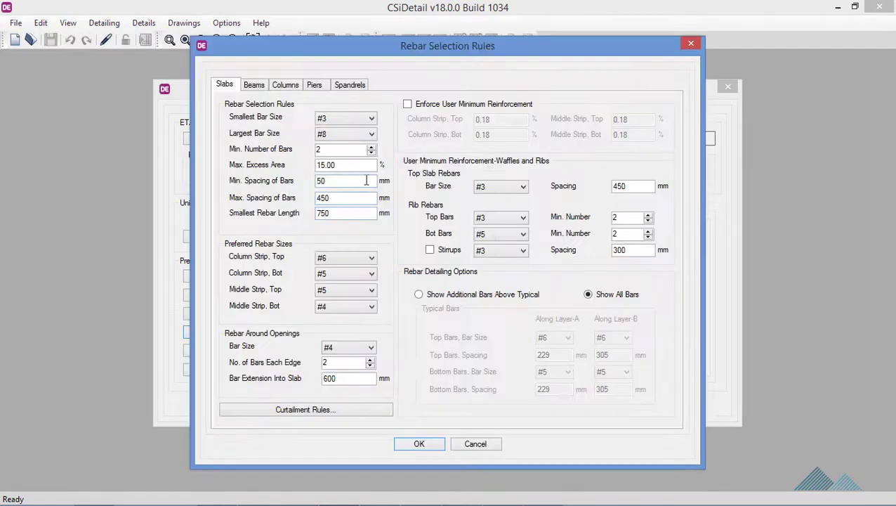
left_click(286, 85)
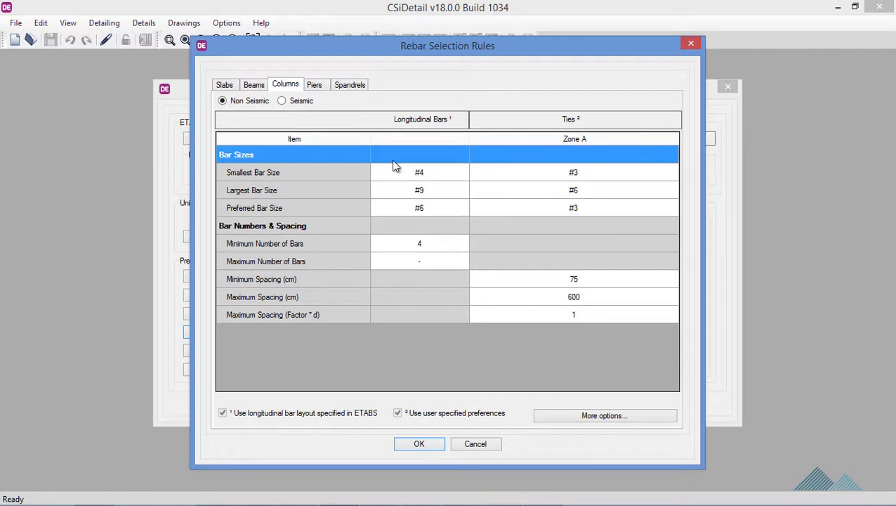
left_click(284, 102)
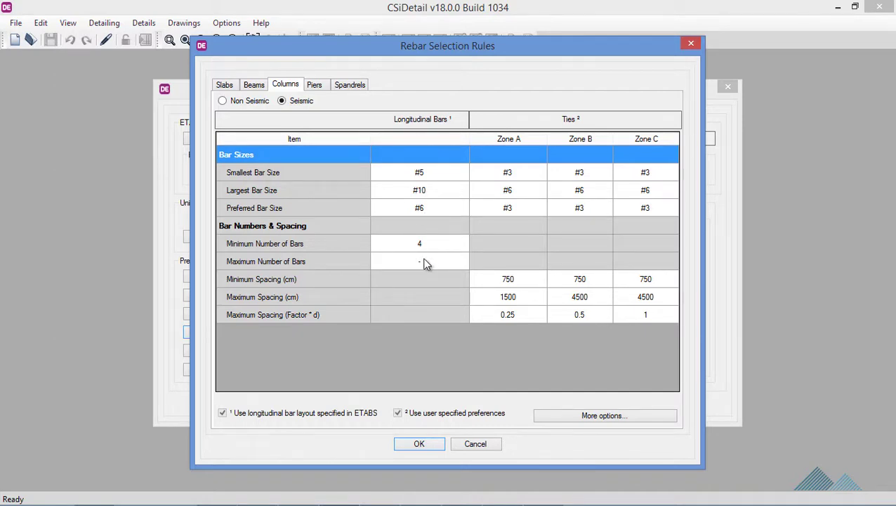
Review the column splice and confinement options, keep 50 percent of bars spliced at column mid height, and accept the rebar rules.
left_click(564, 416)
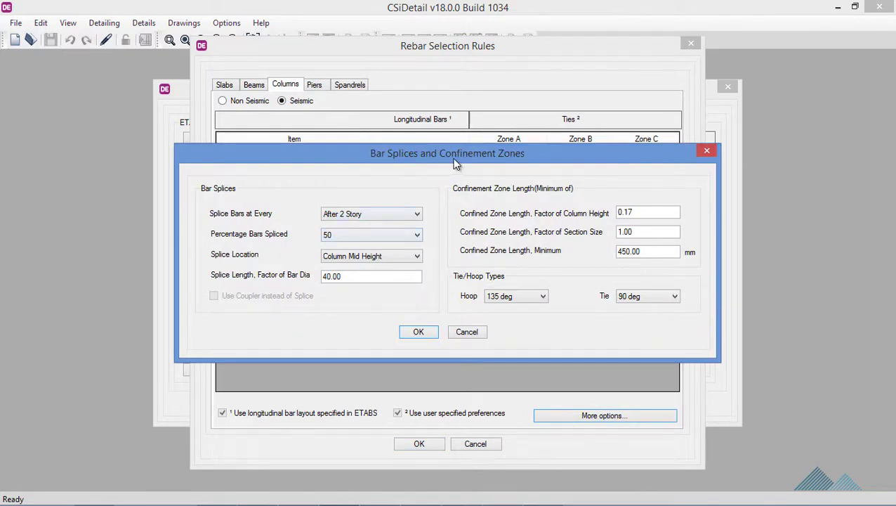
left_click_drag(453, 161, 433, 138)
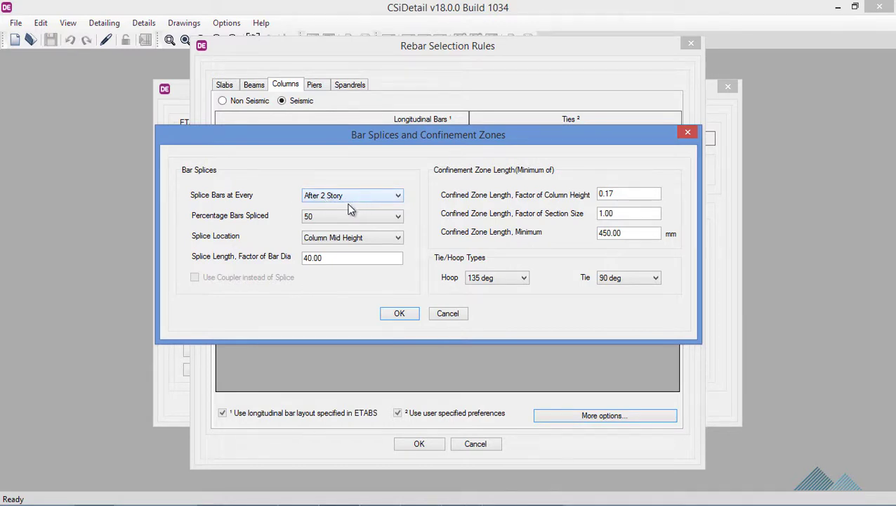
left_click(371, 216)
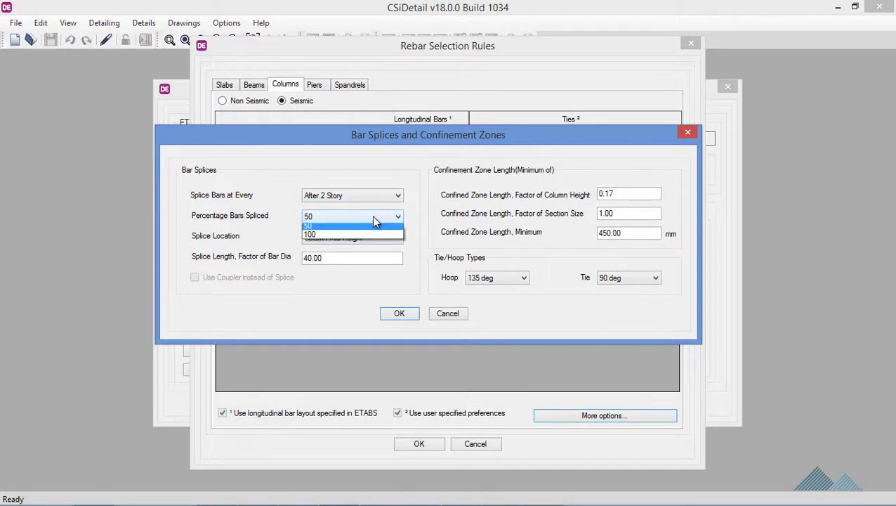
left_click(371, 216)
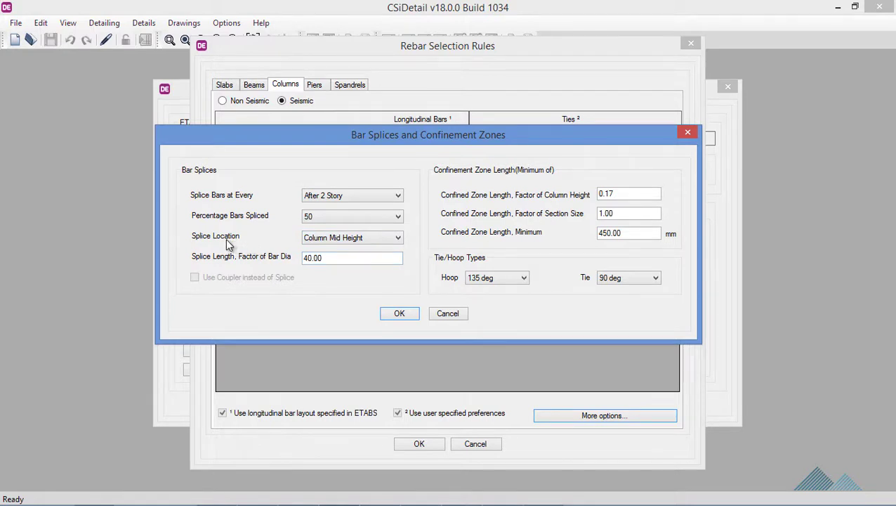
left_click(396, 239)
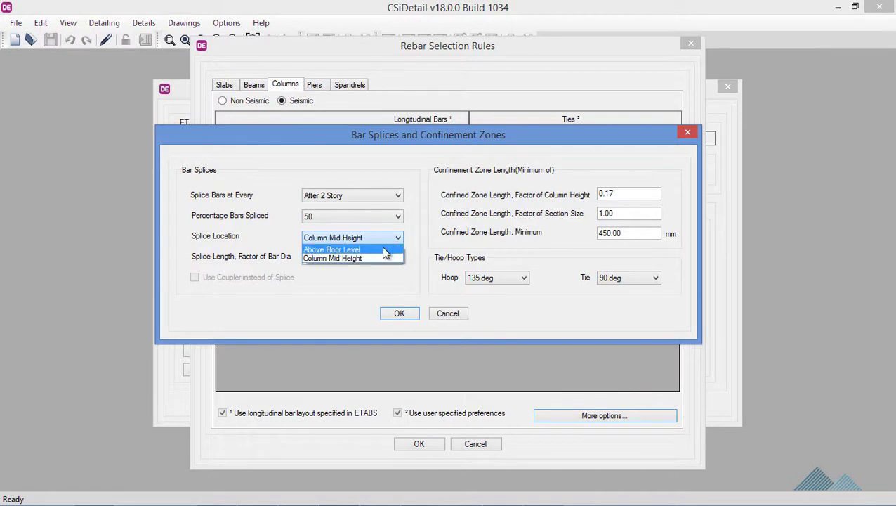
left_click(376, 257)
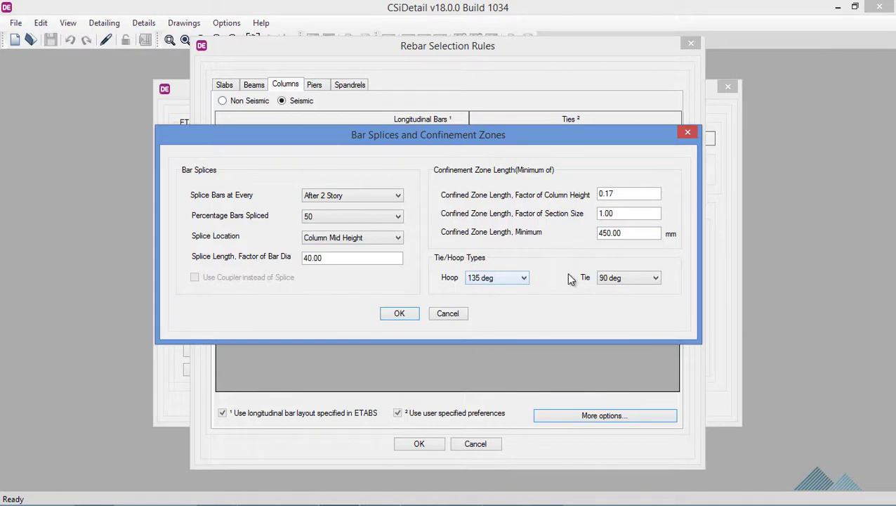
left_click(405, 311)
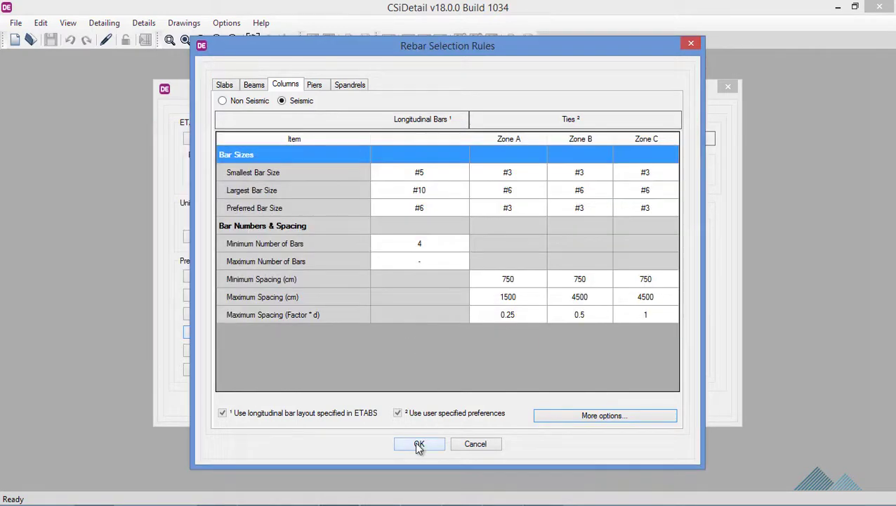
left_click(416, 444)
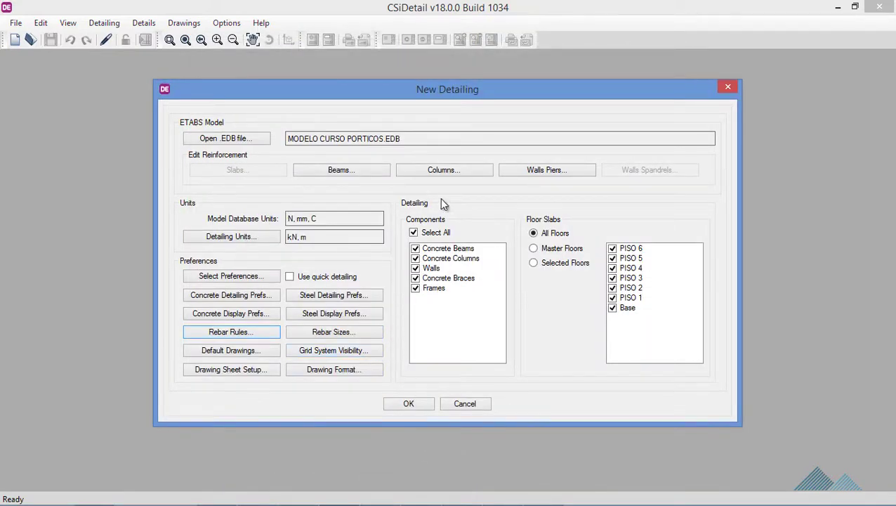
Limit the detailed components to concrete columns only, compare the floor options, and keep all floors included.
left_click(413, 233)
left_click(417, 259)
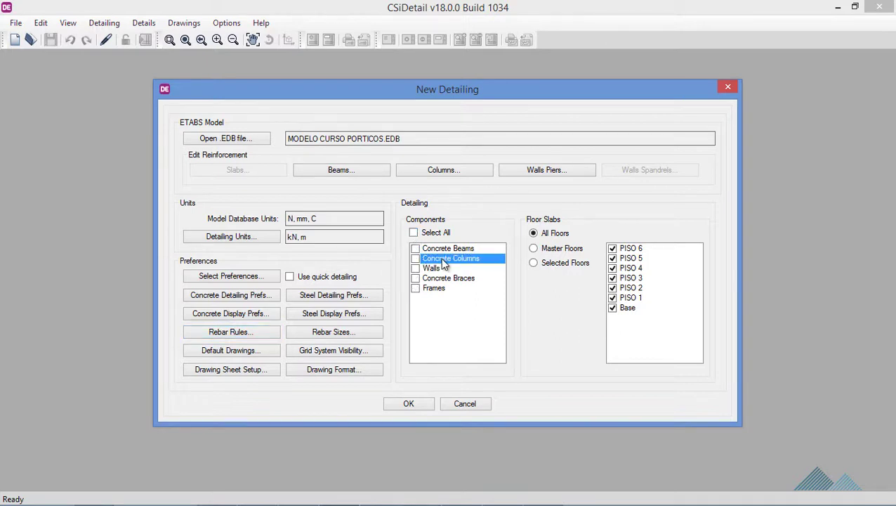
left_click(416, 259)
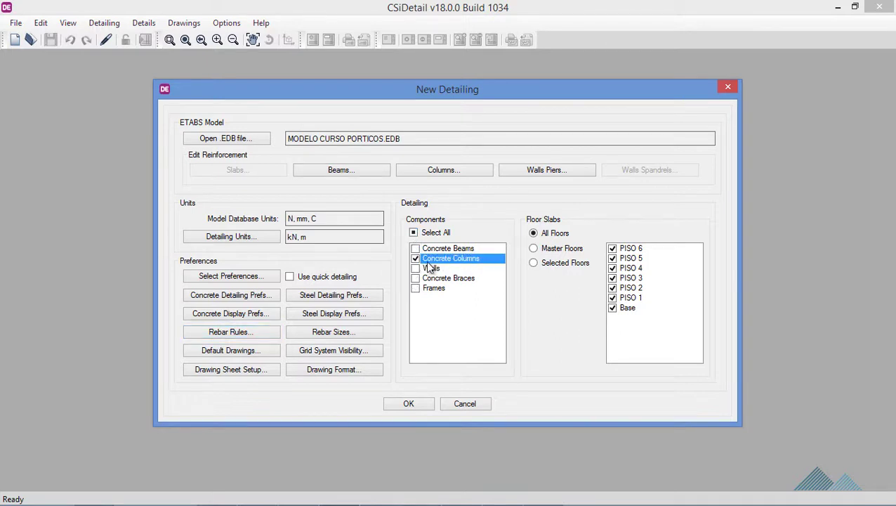
left_click(556, 251)
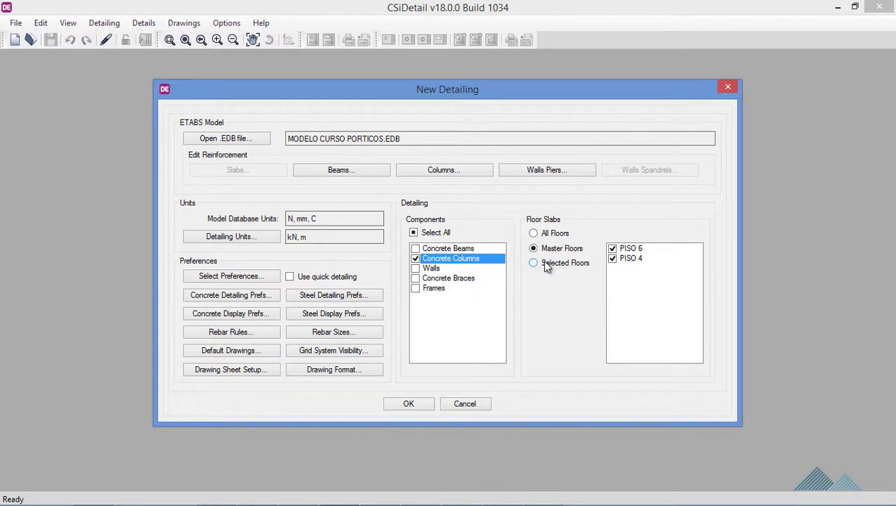
left_click(542, 265)
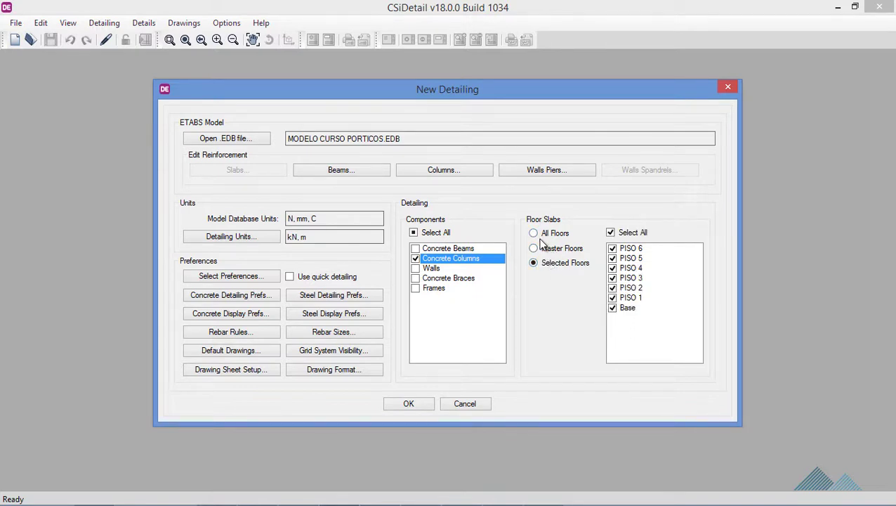
left_click(537, 241)
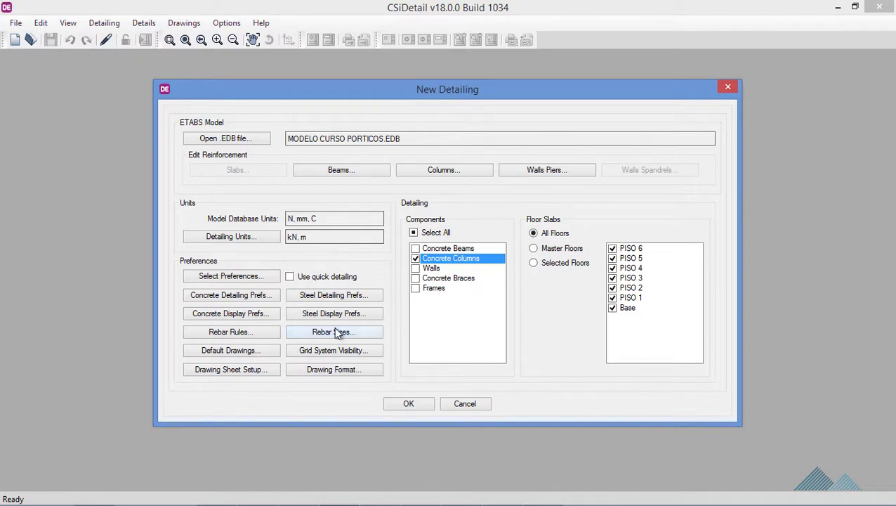
Check the drawing sheet setup, replace the default beam drawings with Concrete Column Elevations and Sections, and generate the detailing.
left_click(265, 371)
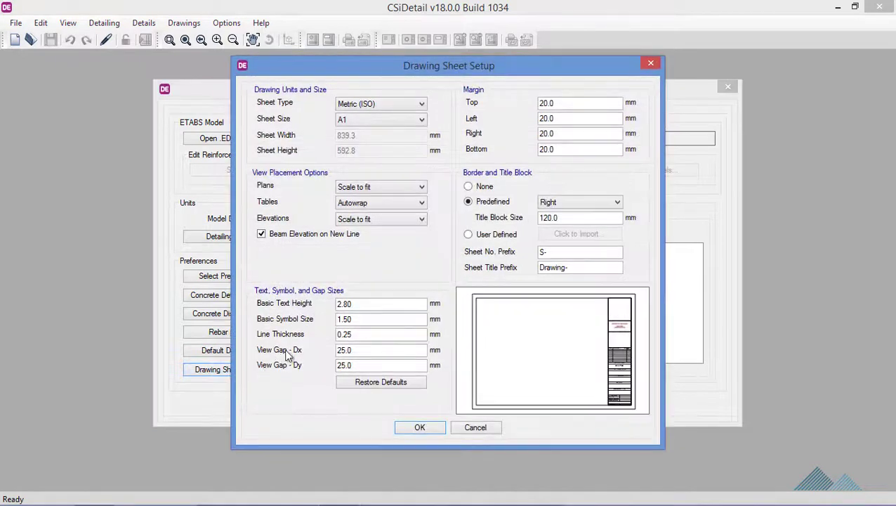
left_click(650, 64)
left_click(228, 353)
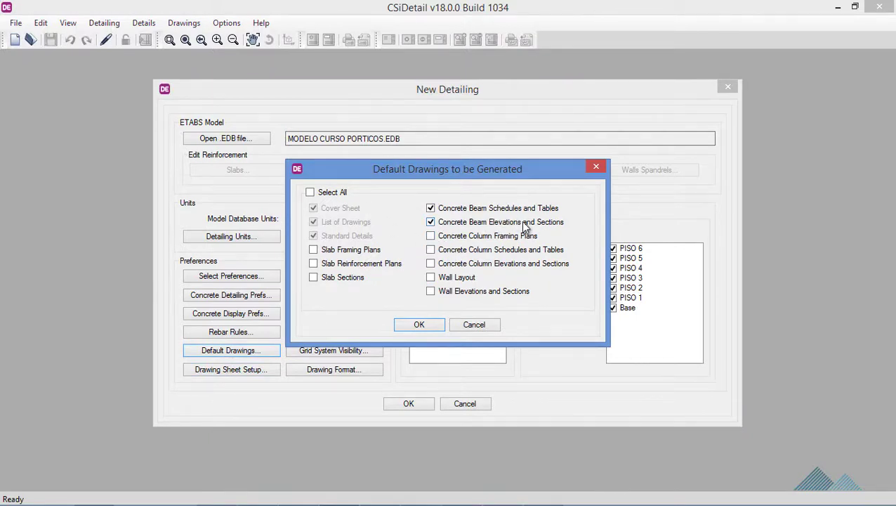
left_click(430, 208)
left_click(431, 222)
left_click(431, 263)
left_click(425, 325)
left_click(414, 403)
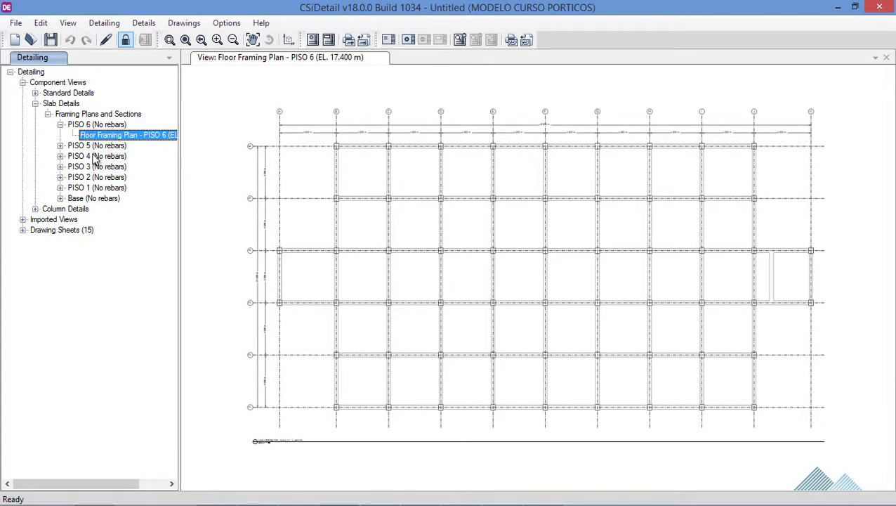
Show the seismic typical elevation of the concrete column and examine the tie zones and bar lap of its lowest storey.
left_click(61, 125)
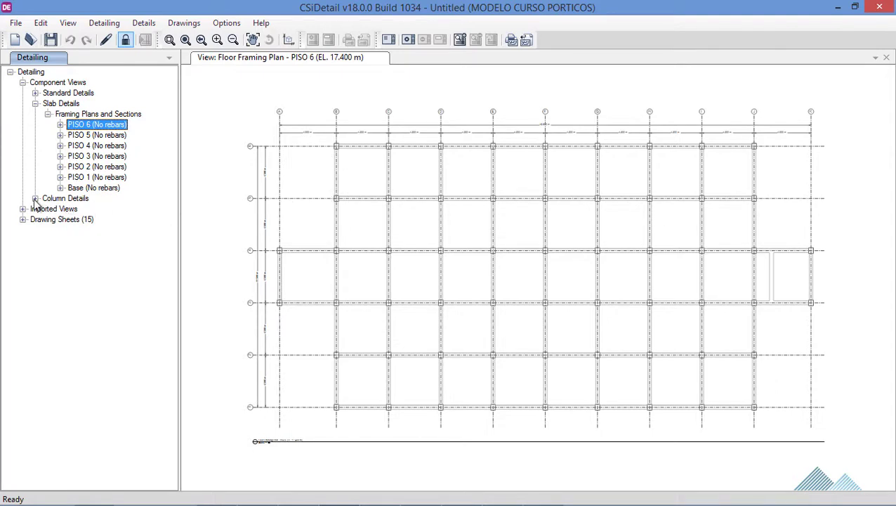
left_click(35, 198)
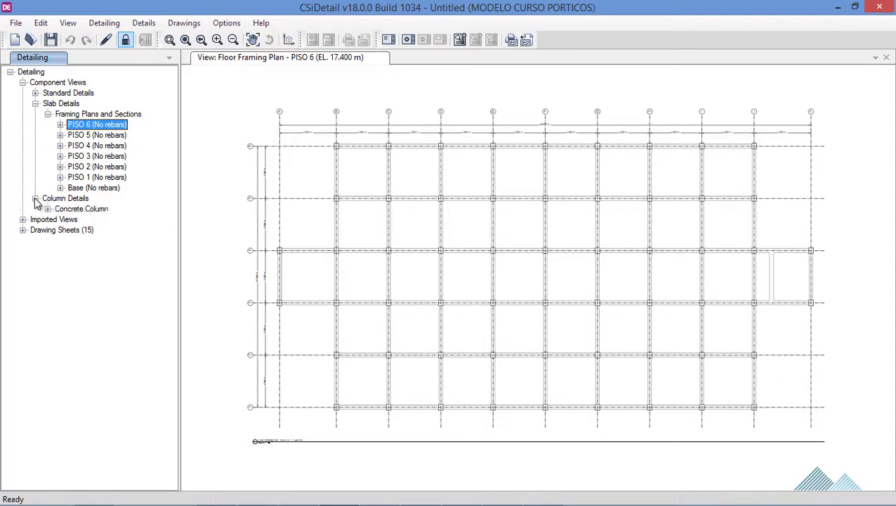
left_click(35, 94)
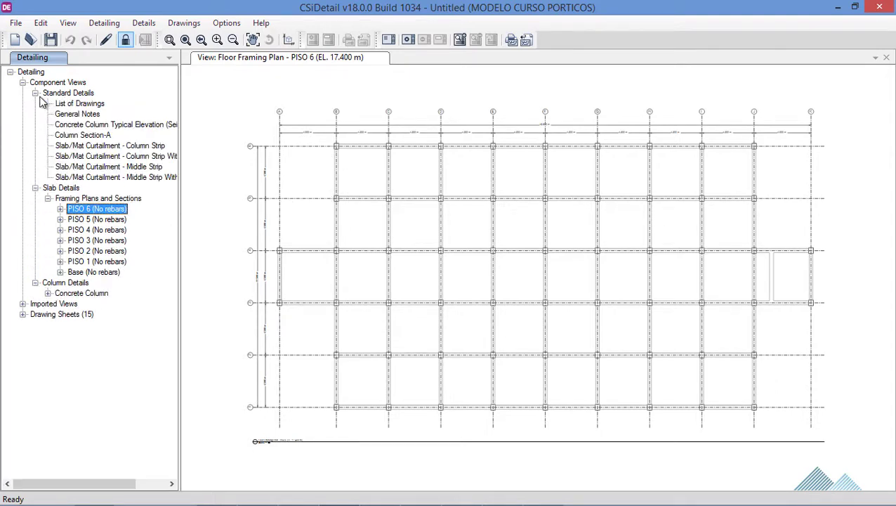
left_click(97, 125)
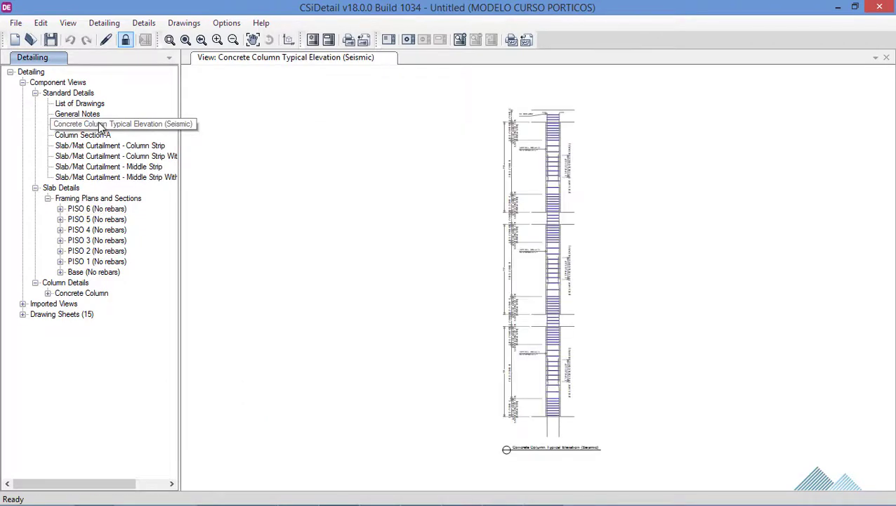
left_click(173, 40)
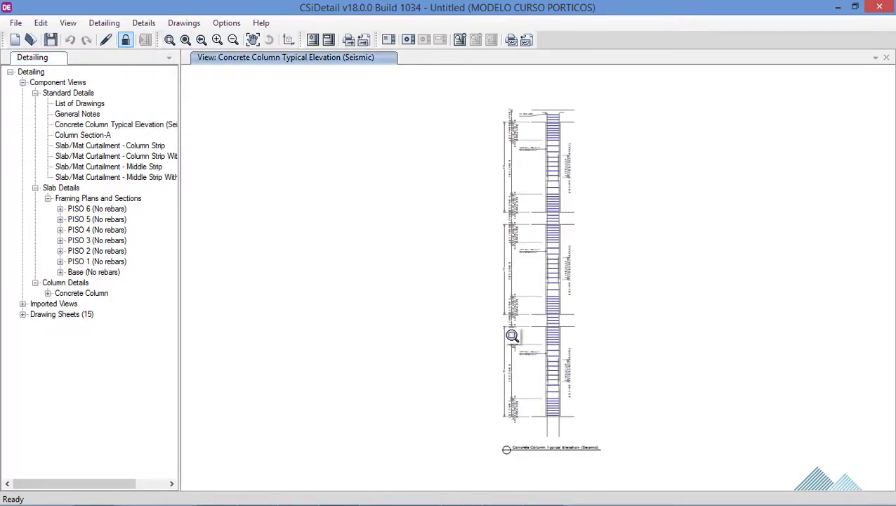
left_click_drag(513, 340, 589, 426)
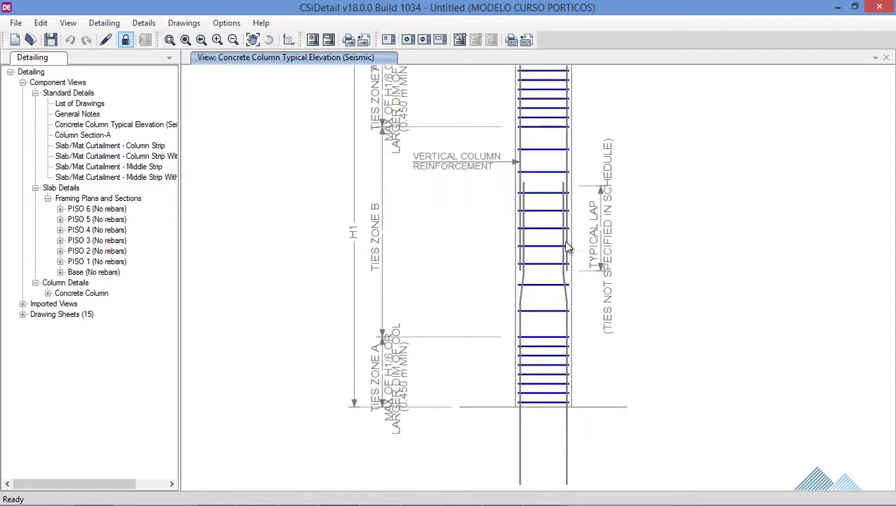
Examine the tie zones and bar laps of the upper storeys in the seismic typical column elevation.
left_click(254, 39)
mouse_move(551, 137)
left_mouse_down()
mouse_move(522, 302)
mouse_move(524, 374)
left_mouse_up()
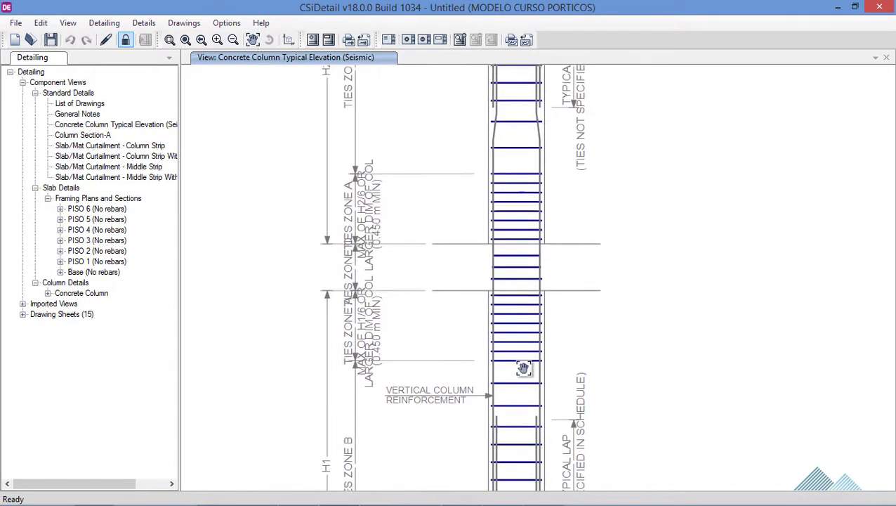
left_click(255, 40)
mouse_move(663, 158)
left_mouse_down()
mouse_move(651, 373)
mouse_move(630, 450)
left_mouse_up()
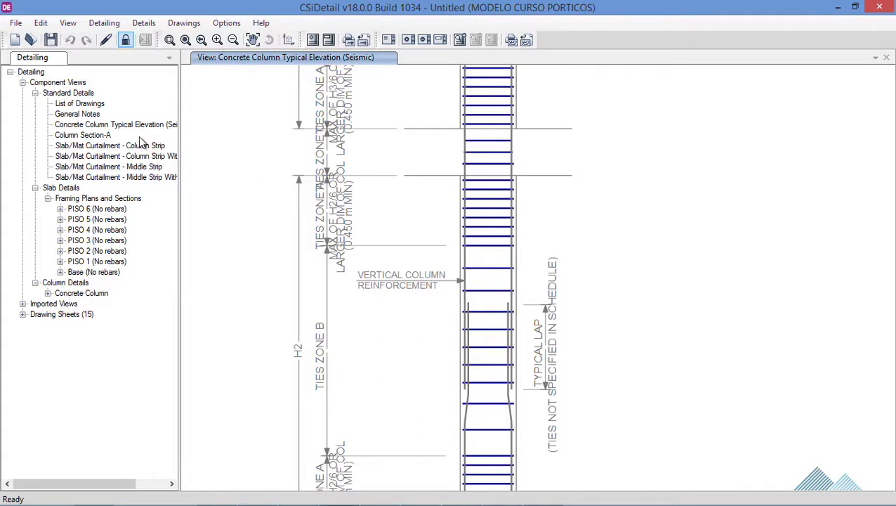
View the standard details Column Section-A and Slab/Mat Curtailment - Column Strip.
left_click(83, 135)
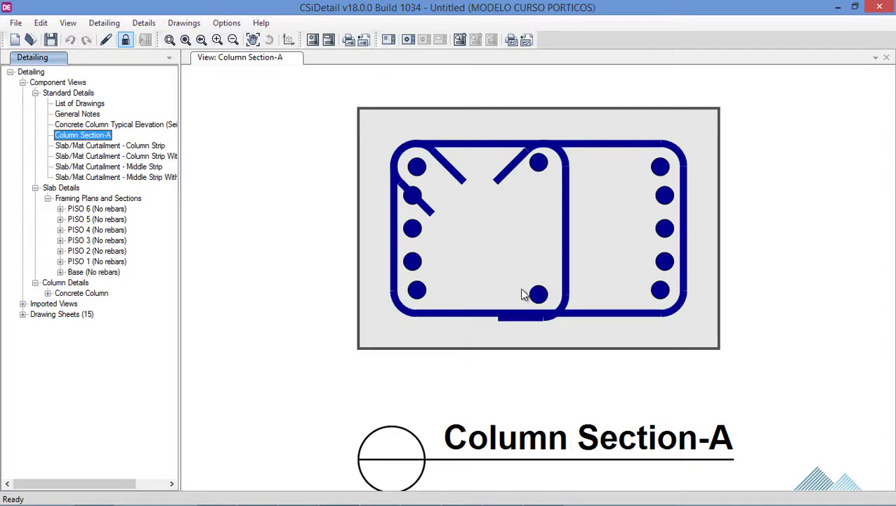
left_click(141, 147)
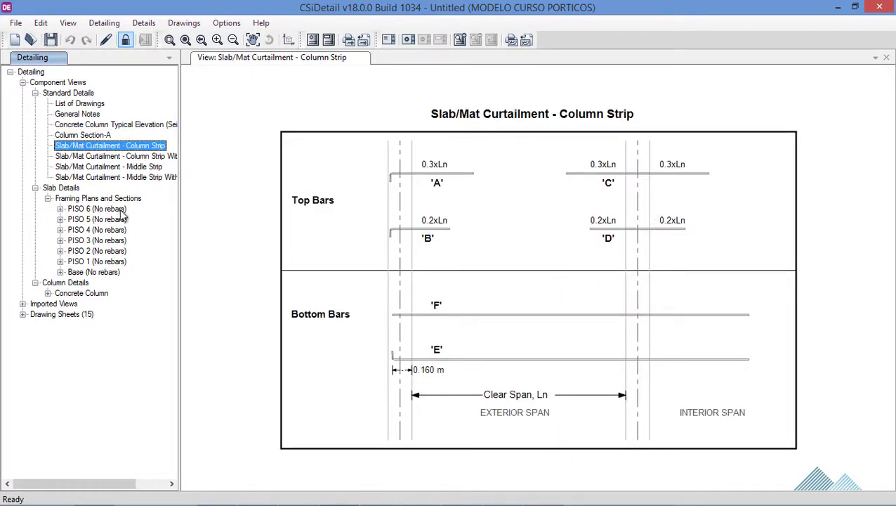
Show the Concrete Column Layout framing plan for the Base and examine column C5 up close.
left_click(48, 293)
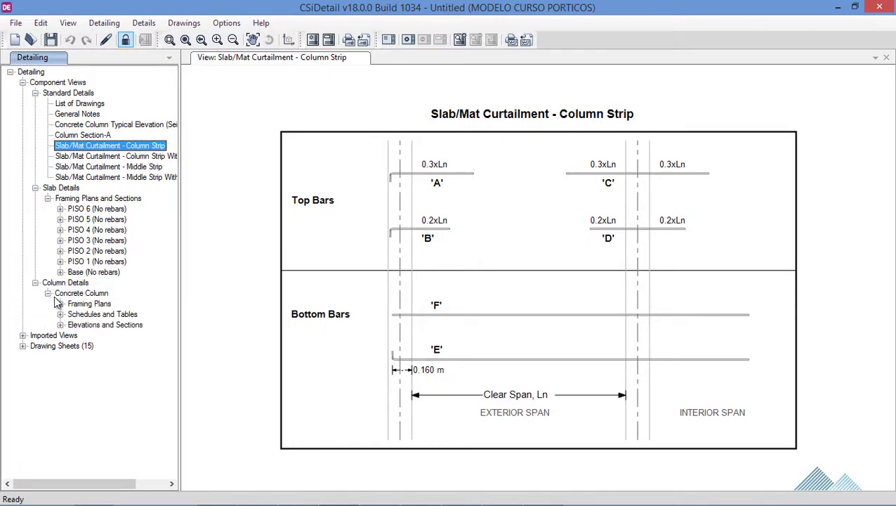
left_click(62, 304)
left_click(92, 314)
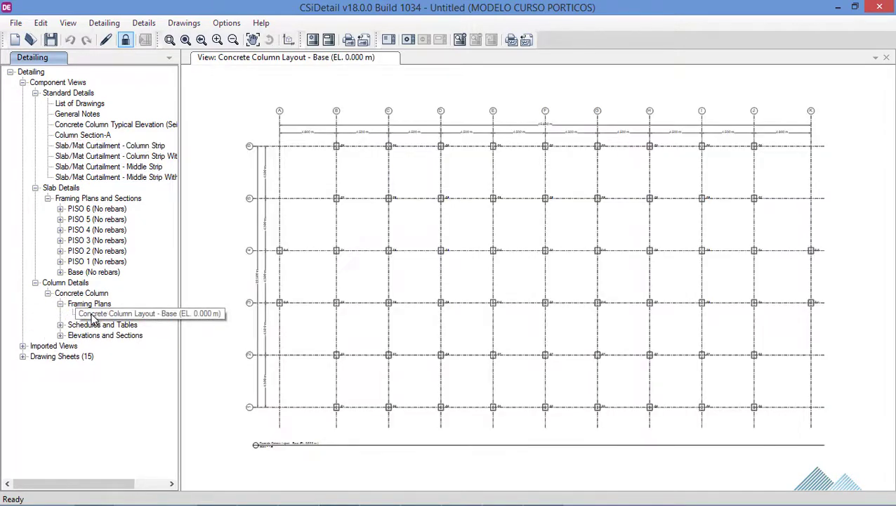
left_click(170, 39)
left_click_drag(273, 118, 295, 125)
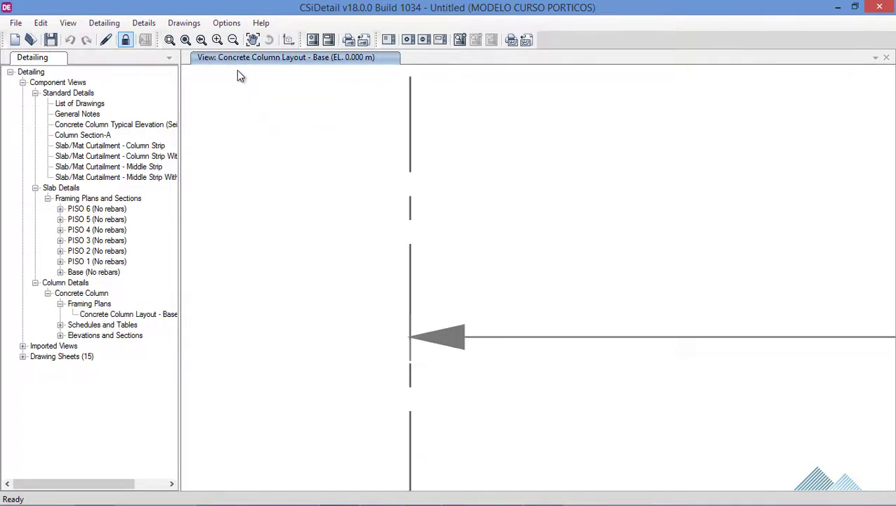
left_click(185, 40)
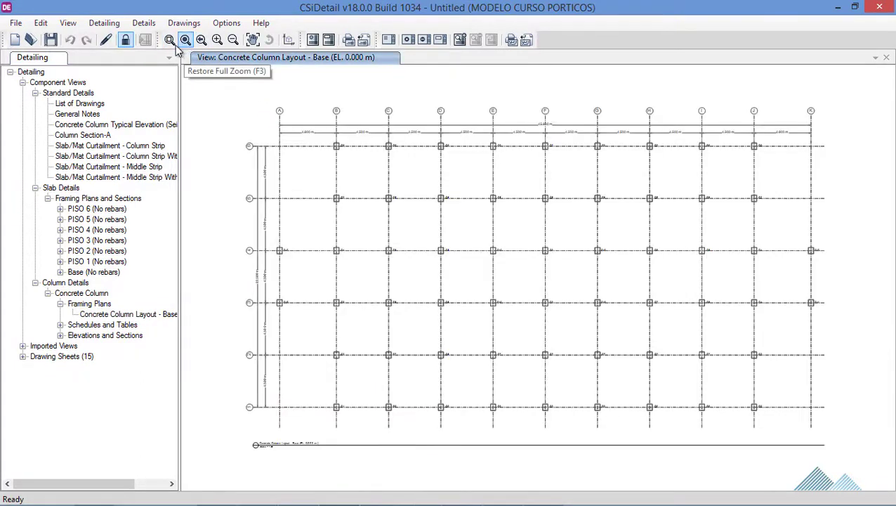
left_click_drag(334, 139, 359, 170)
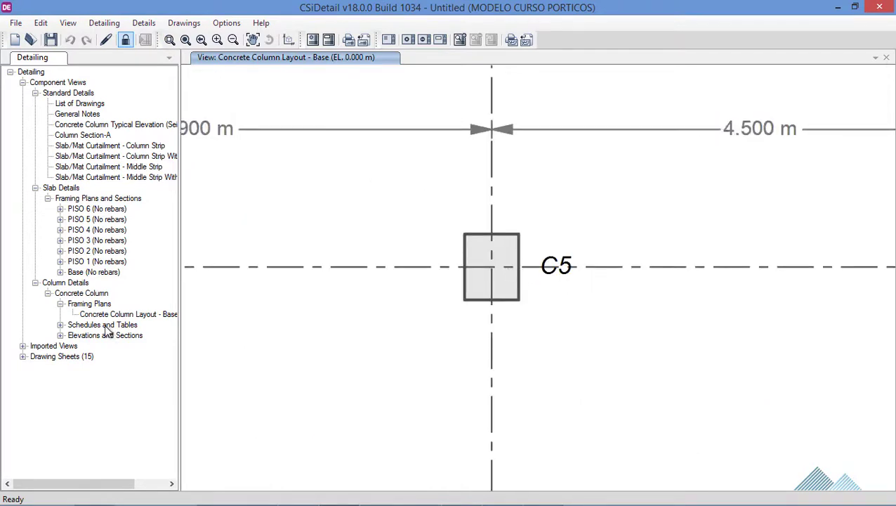
Show Concrete Column Schedule (1 of 2) and examine the column C1 reinforcing and ties between Base and PISO 1.
left_click(60, 324)
left_click(98, 335)
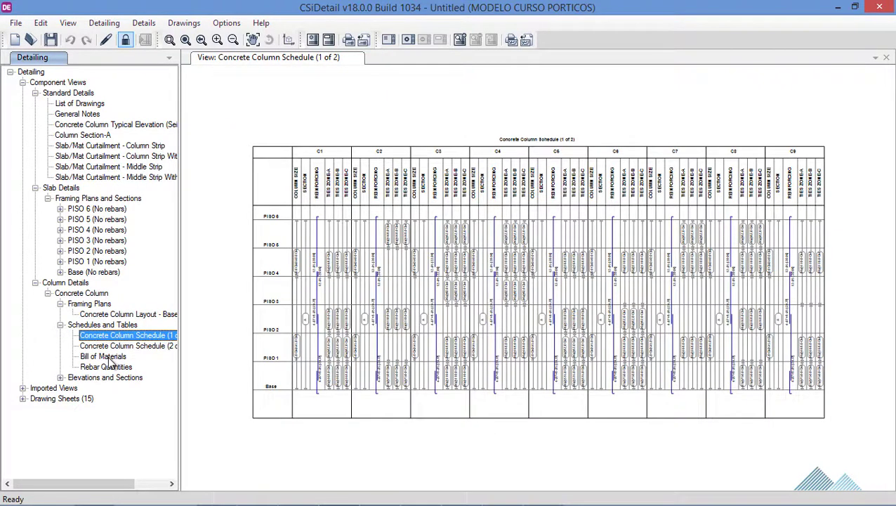
left_click(170, 40)
left_click_drag(272, 138, 369, 430)
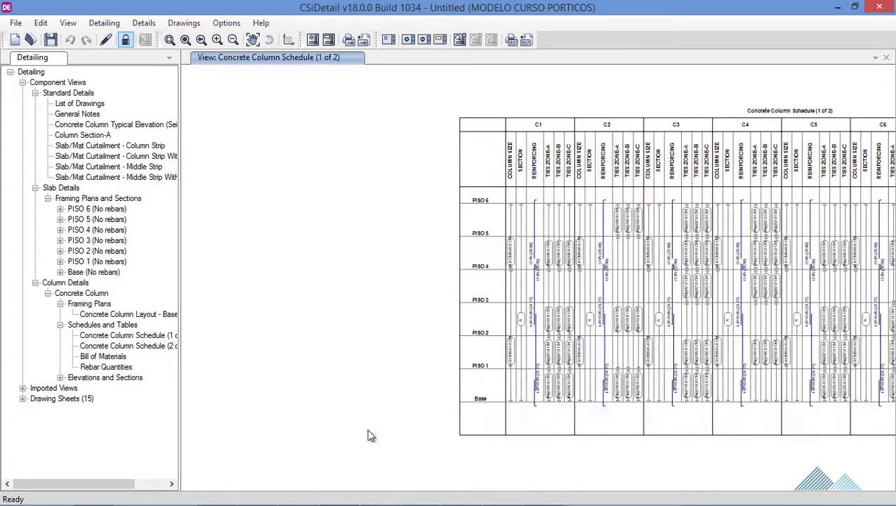
left_click(246, 45)
left_click_drag(493, 368, 441, 380)
left_click(186, 39)
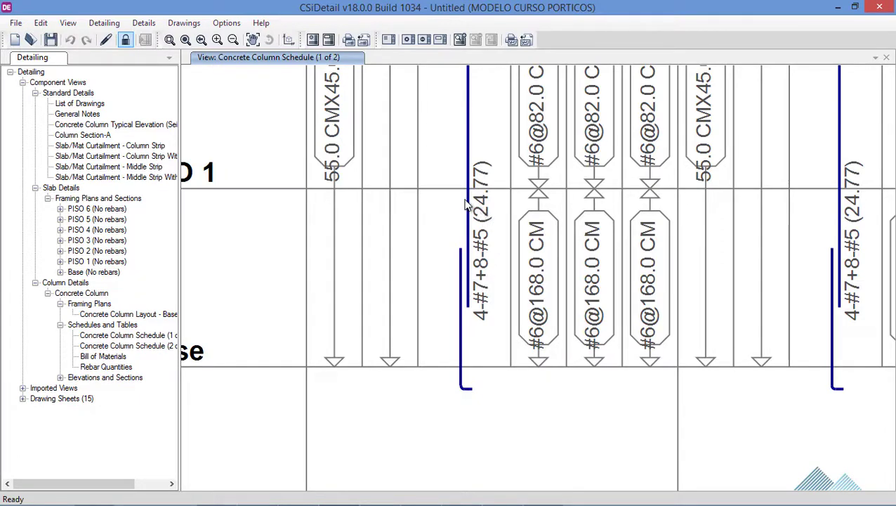
Examine the size, reinforcing and tie entries of column C1 between PISO 1 and PISO 3 in the schedule.
right_click(417, 160)
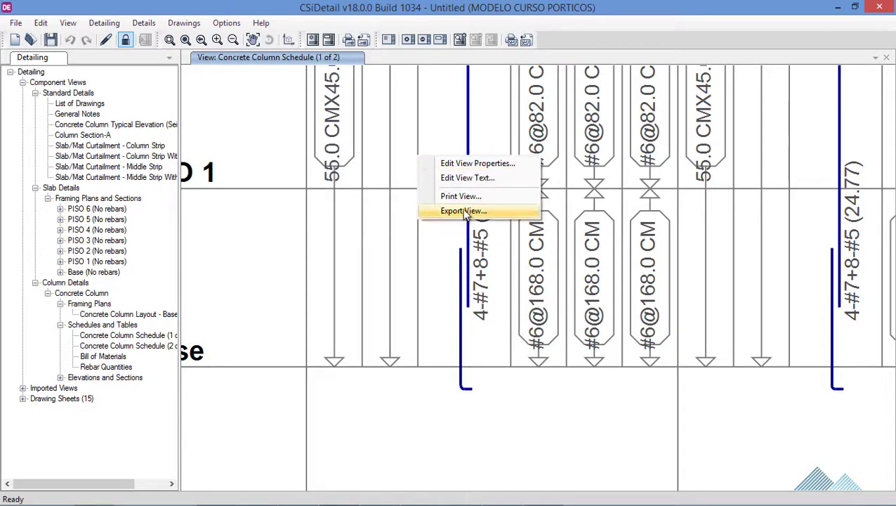
left_click(397, 137)
left_click(254, 39)
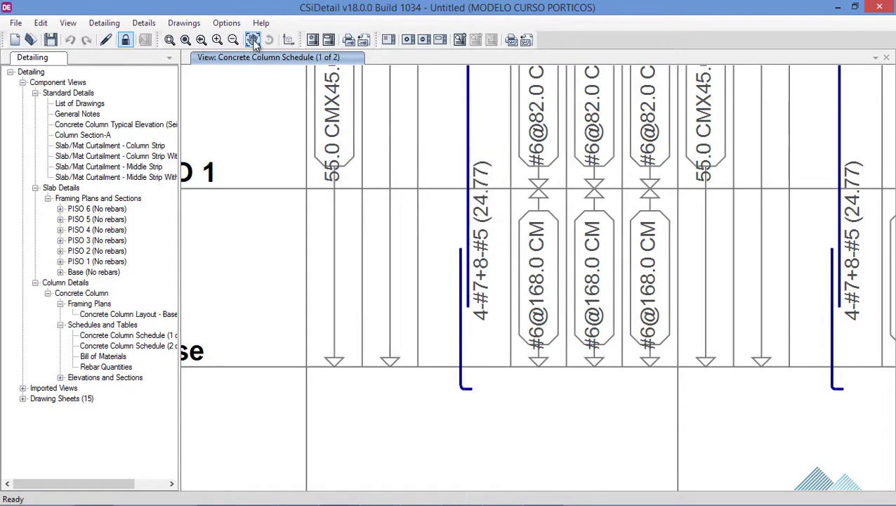
left_click_drag(496, 168, 490, 439)
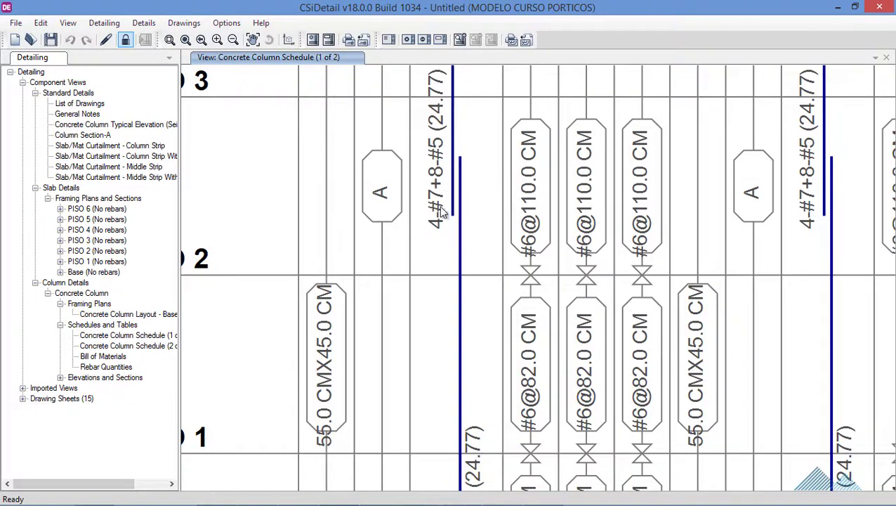
Review Concrete Column Schedule (2 of 2) and the overall Bill of Materials and Rebar Quantities tables for the concrete columns.
left_click(122, 337)
double_click(123, 345)
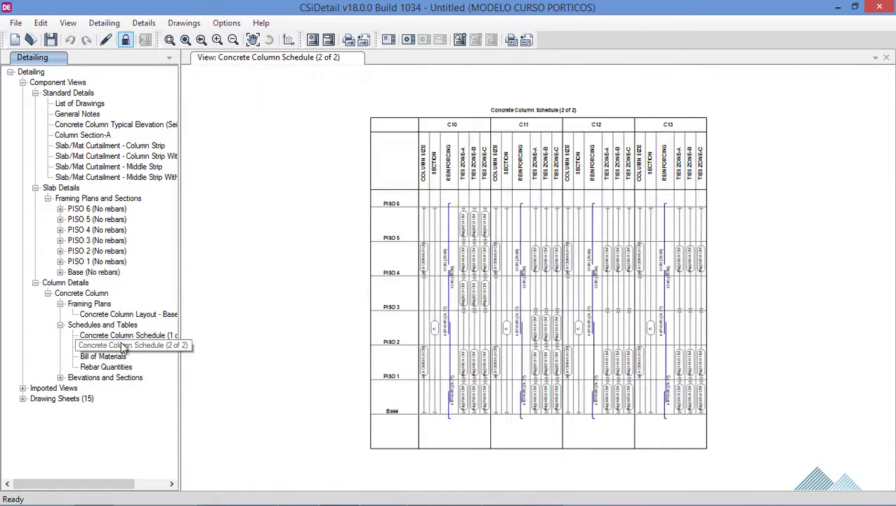
double_click(112, 357)
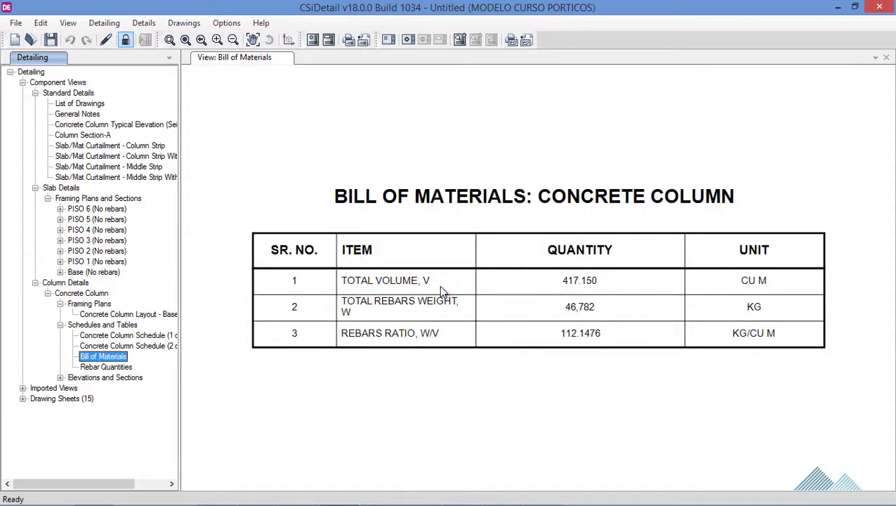
double_click(112, 366)
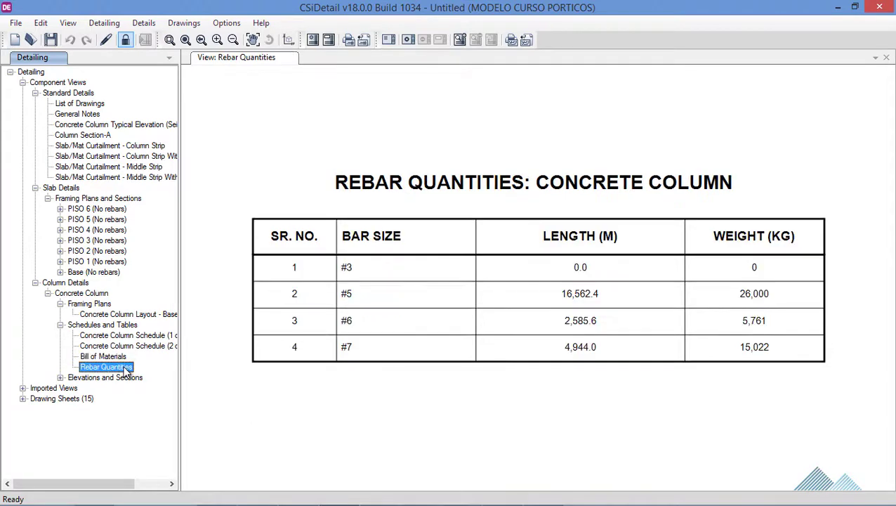
Show Elevation-1 of column C1 and examine its bars and tie spacing from the base up past PISO 1.
left_click(61, 378)
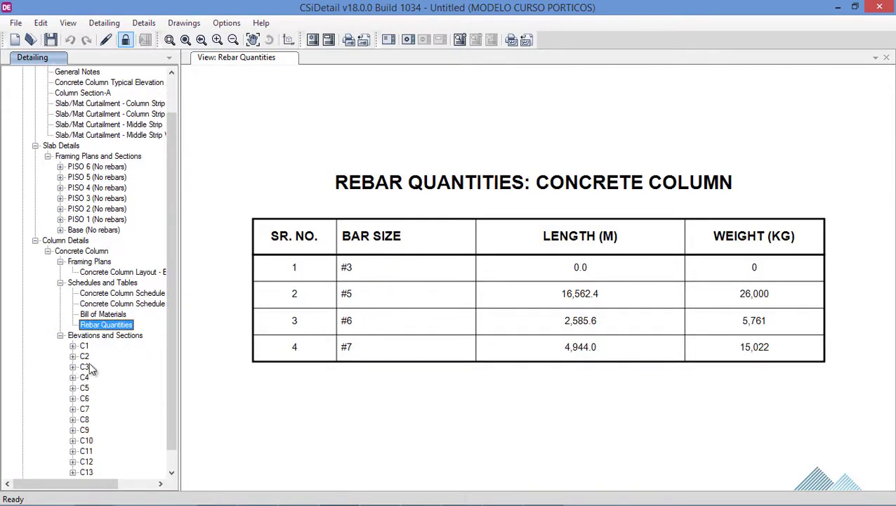
left_click(74, 345)
double_click(113, 357)
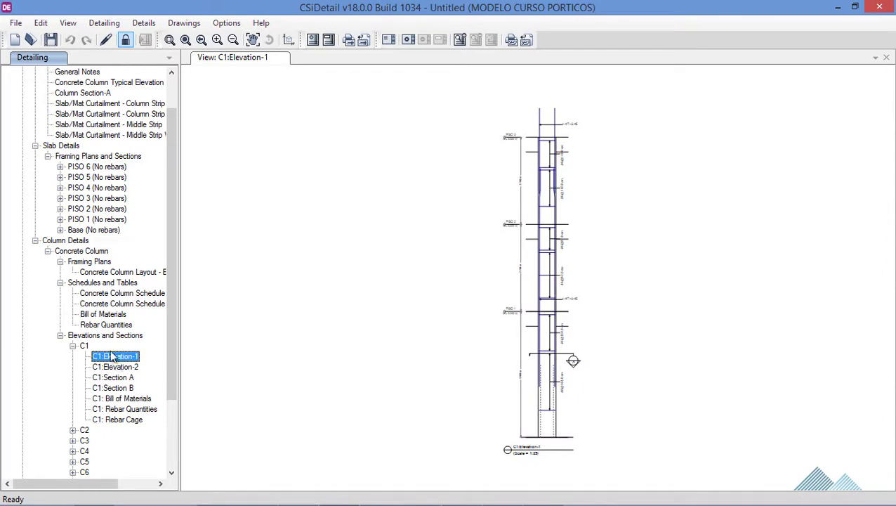
left_click(170, 41)
left_click_drag(506, 334, 602, 445)
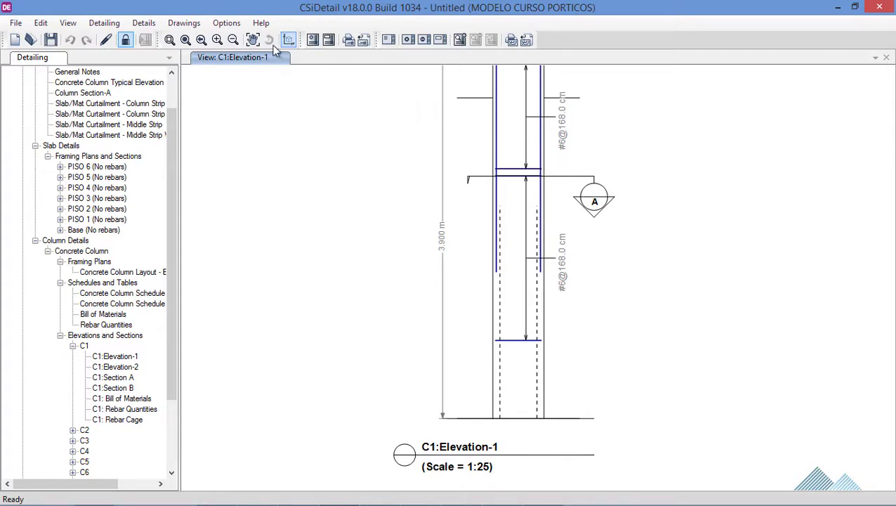
left_click(253, 40)
left_click_drag(682, 210, 632, 423)
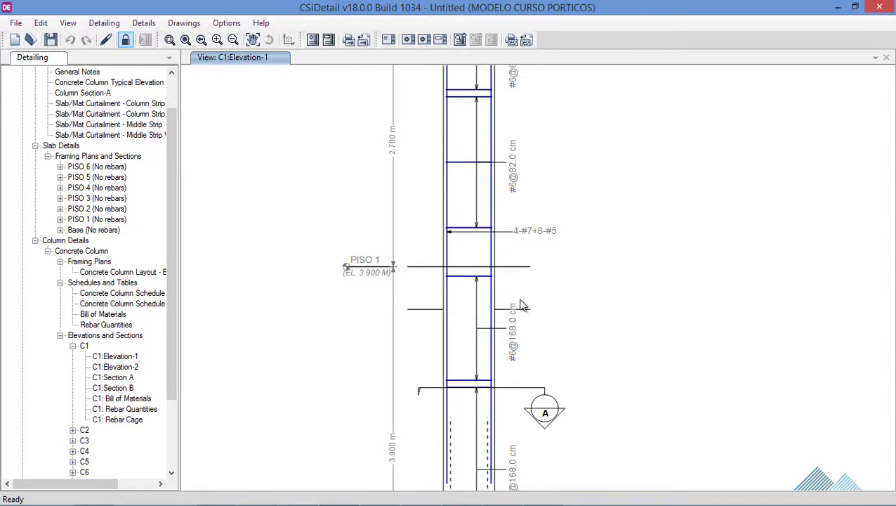
View Elevation-2 of column C1 and examine its cross-sections A and B.
left_click(134, 367)
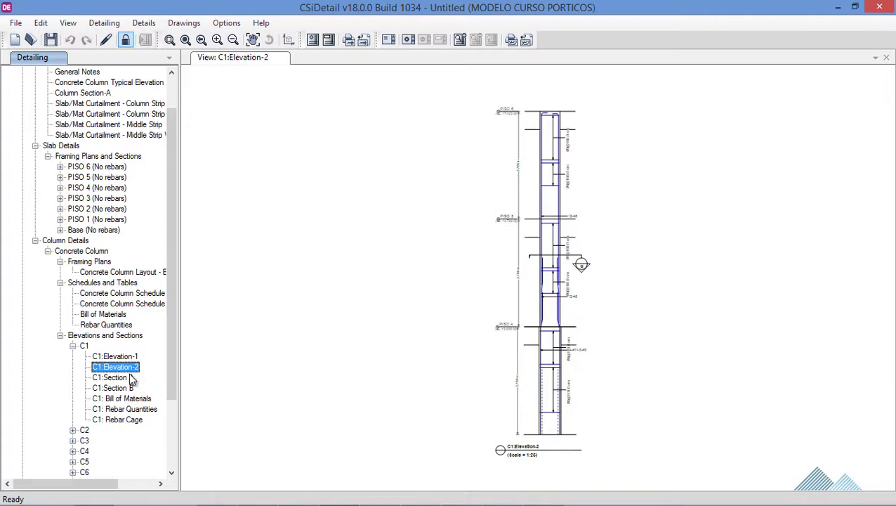
left_click(123, 380)
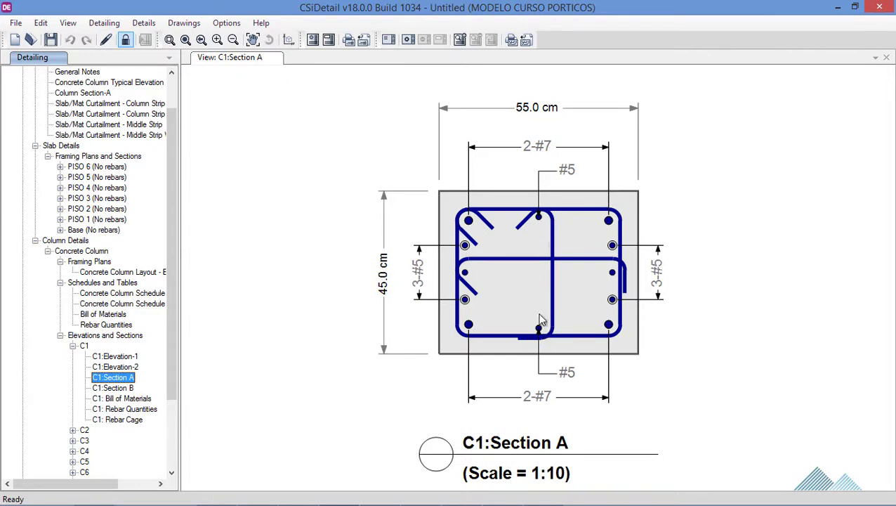
left_click(128, 391)
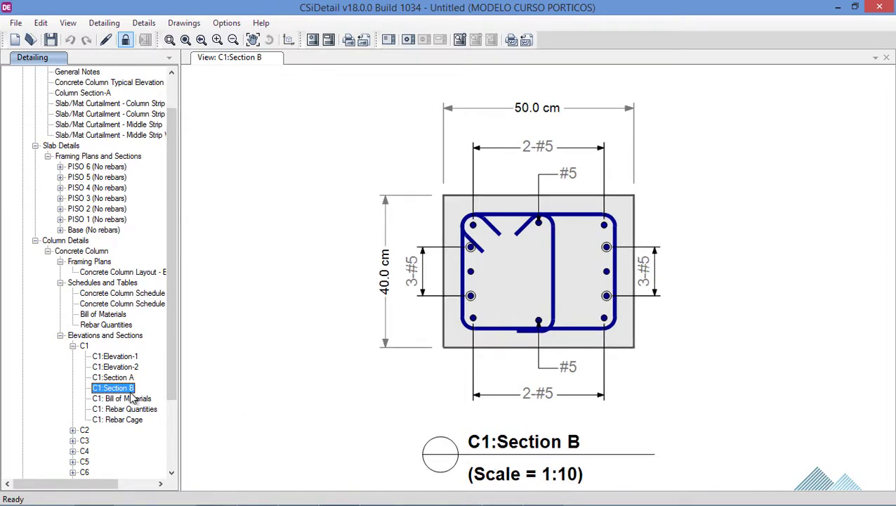
Review the Bill of Materials and Rebar Quantities of column C1 and display its 3D rebar cage.
left_click(125, 398)
left_click(125, 408)
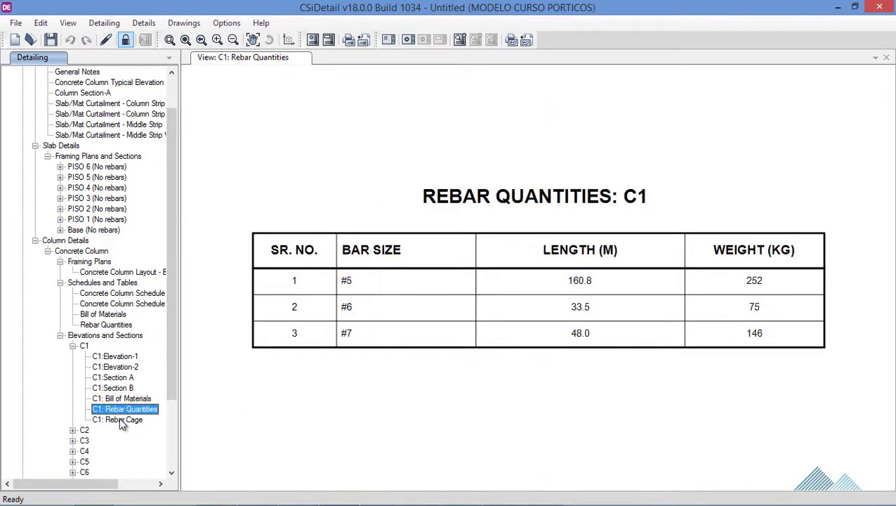
left_click(120, 420)
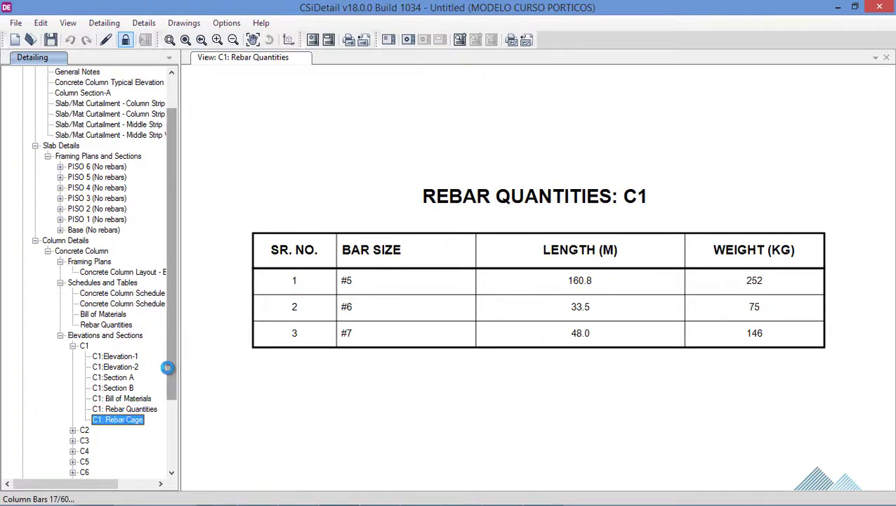
Review both elevations and Section A of column C3.
left_click_drag(172, 343, 172, 410)
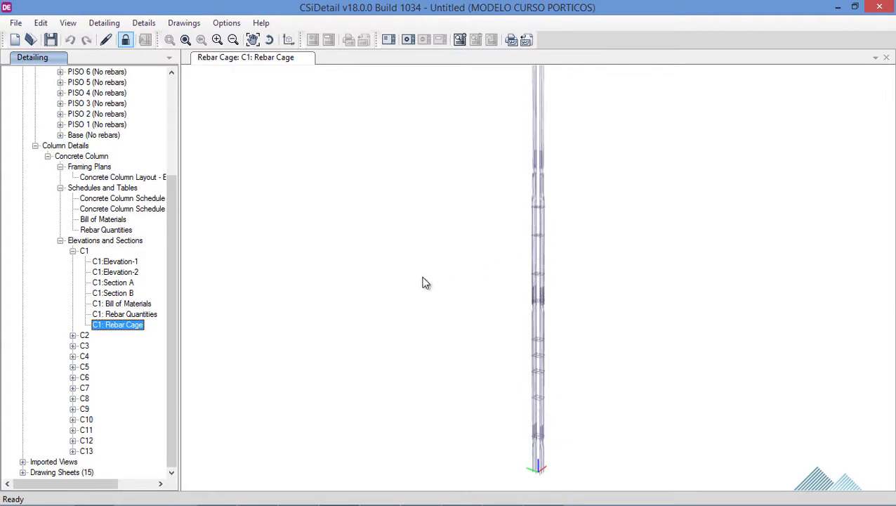
left_click(73, 345)
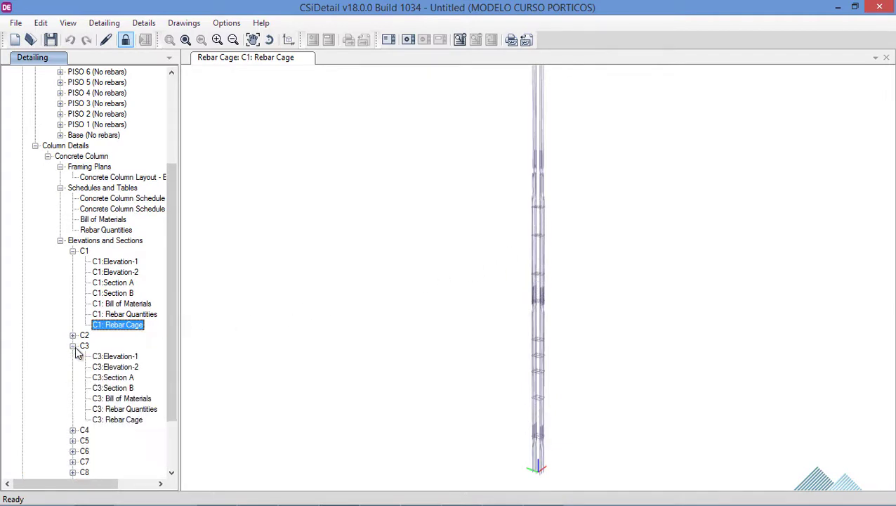
left_click(103, 358)
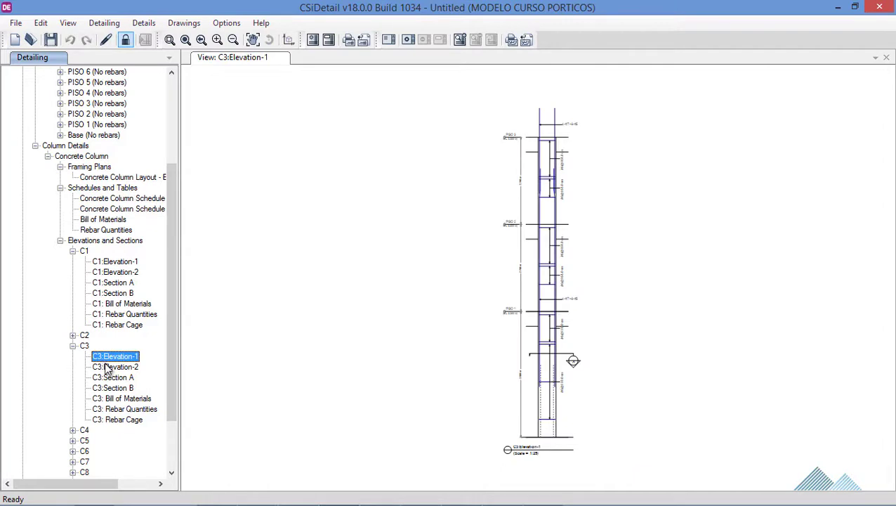
left_click(106, 366)
left_click(114, 379)
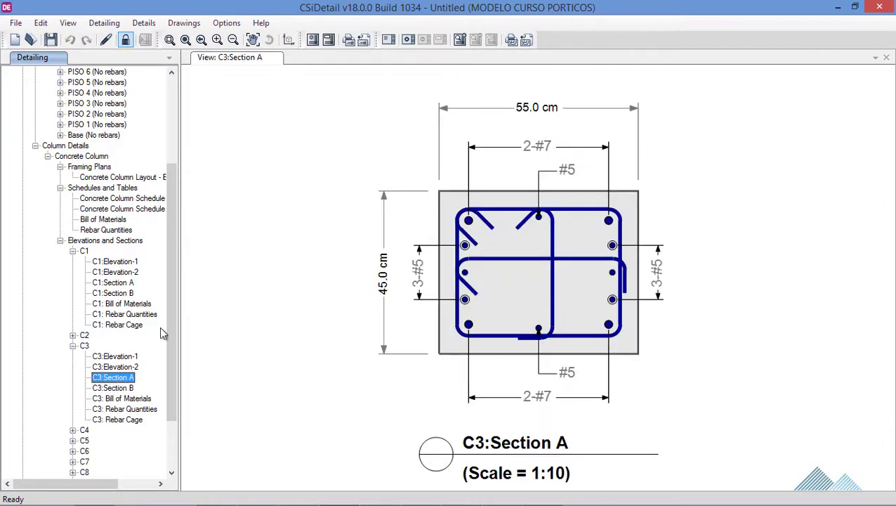
Look through the drawing sheets, viewing the Concrete Column Elevations and Sections sheets 1, 2 and 3 of 9.
left_click_drag(170, 317, 170, 383)
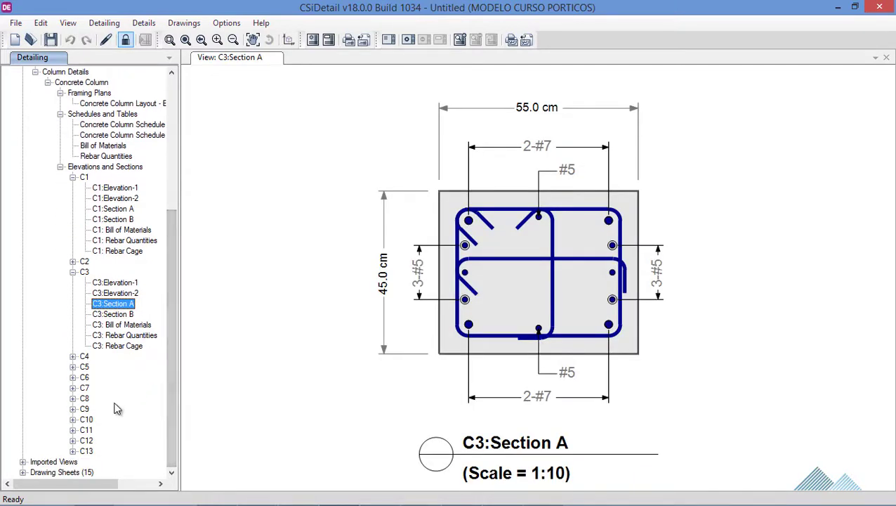
left_click(73, 440)
left_click(112, 420)
left_click(114, 430)
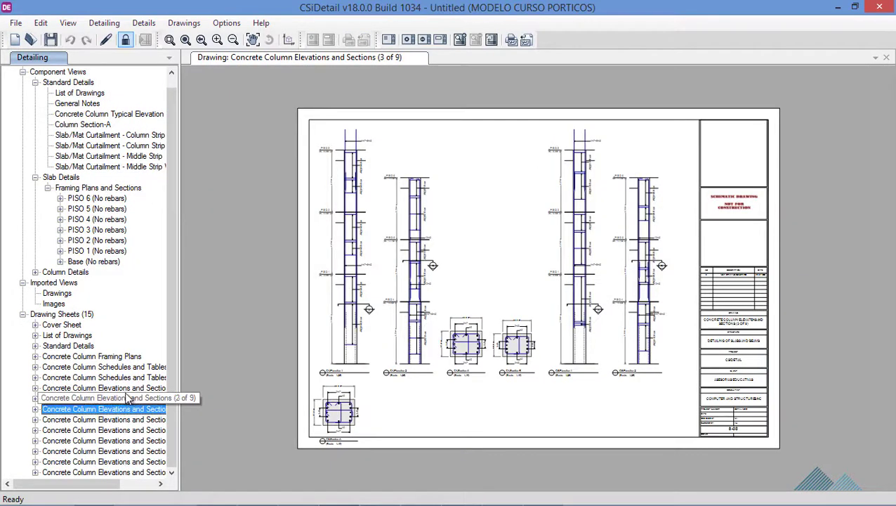
left_click(120, 368)
left_click(118, 389)
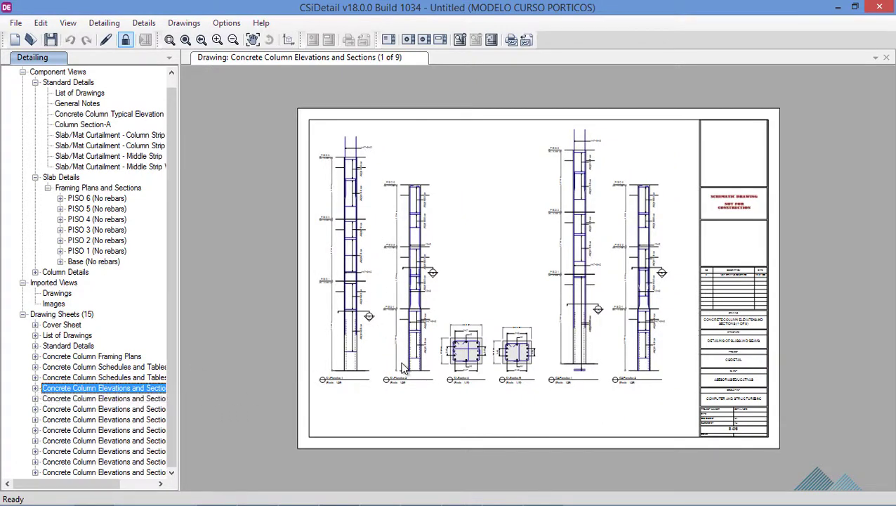
left_click(137, 399)
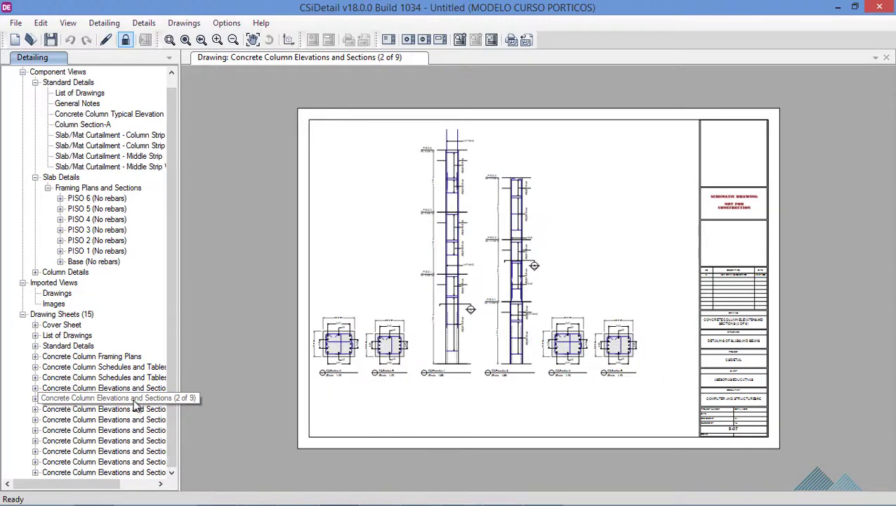
Open the Concrete Column Elevations and Sections sheet 4 of 9 and move its leftmost section view above the Section-A view beside Elevation-2.
left_click(126, 413)
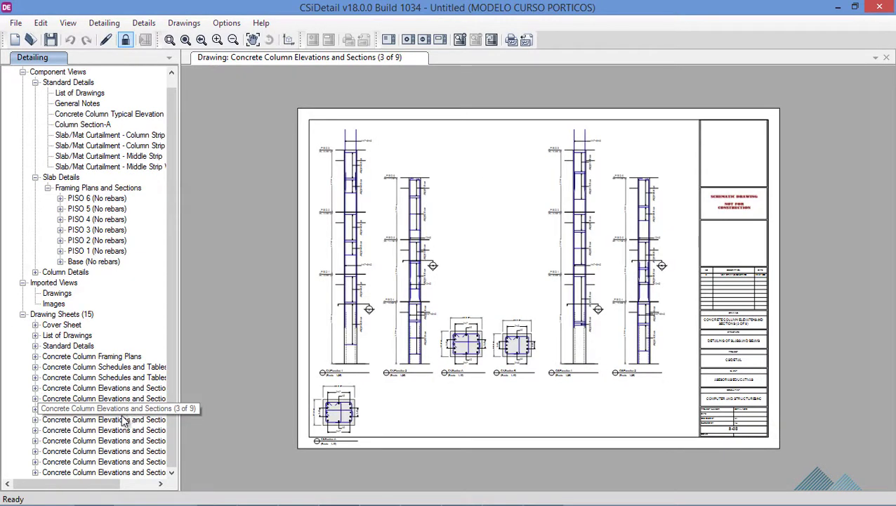
left_click(124, 420)
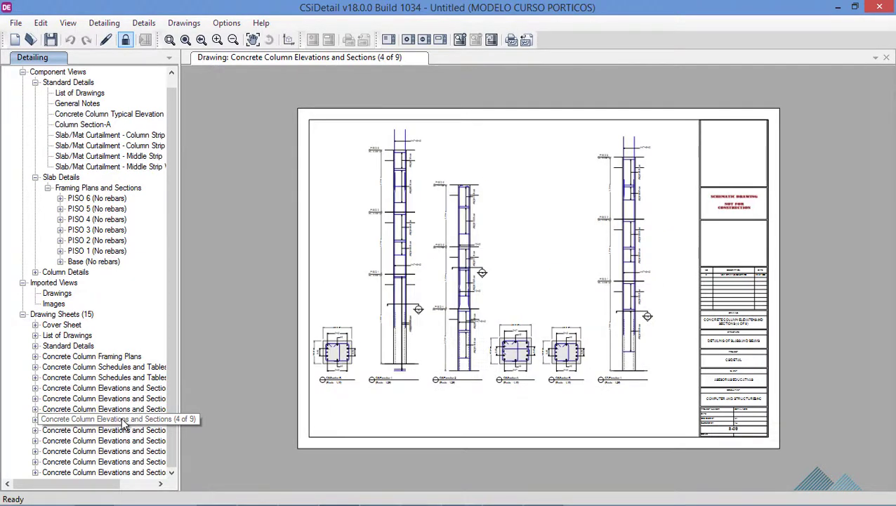
left_click(339, 355)
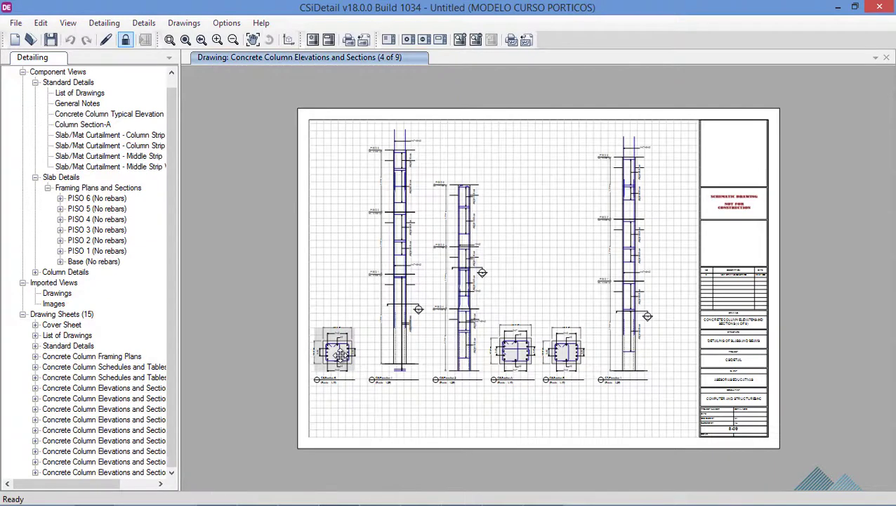
left_click_drag(339, 355, 520, 260)
left_click(502, 418)
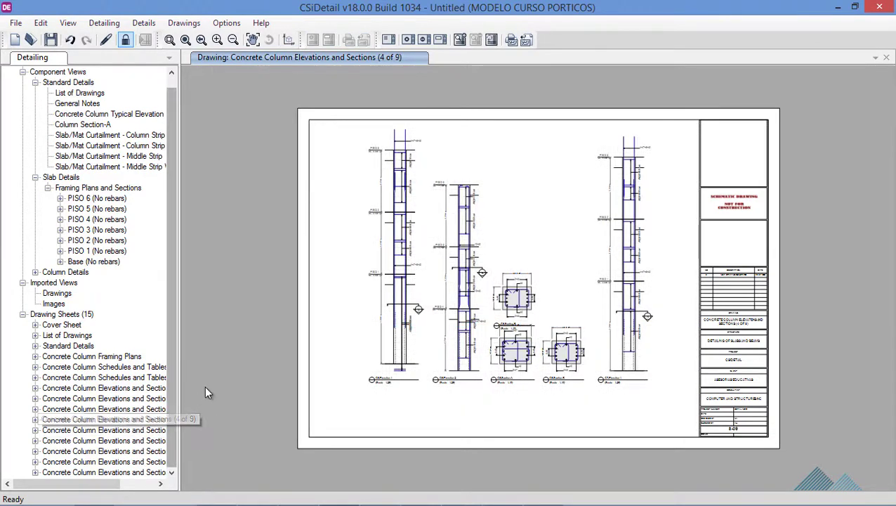
View the Concrete Column Elevations and Sections sheets 5 and 6 of 9, and collapse the Drawing Sheets, Imported Views and Slab Details groups.
left_click(151, 429)
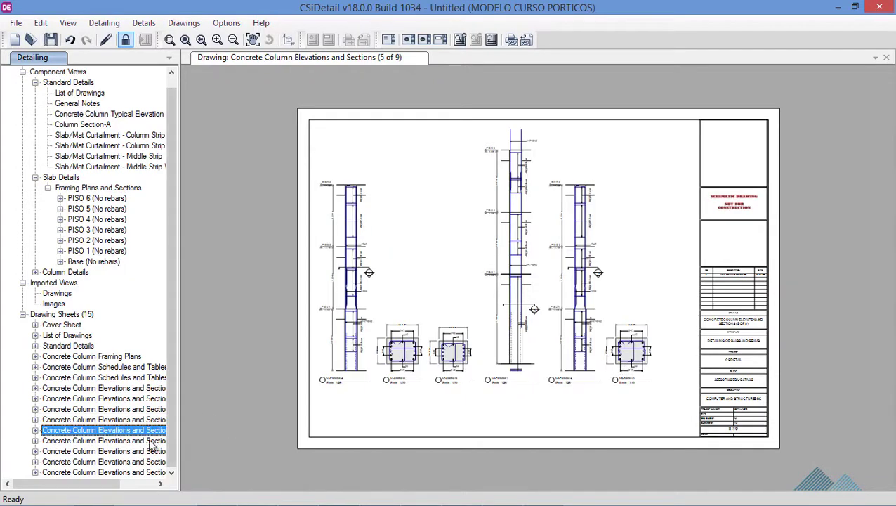
left_click(152, 441)
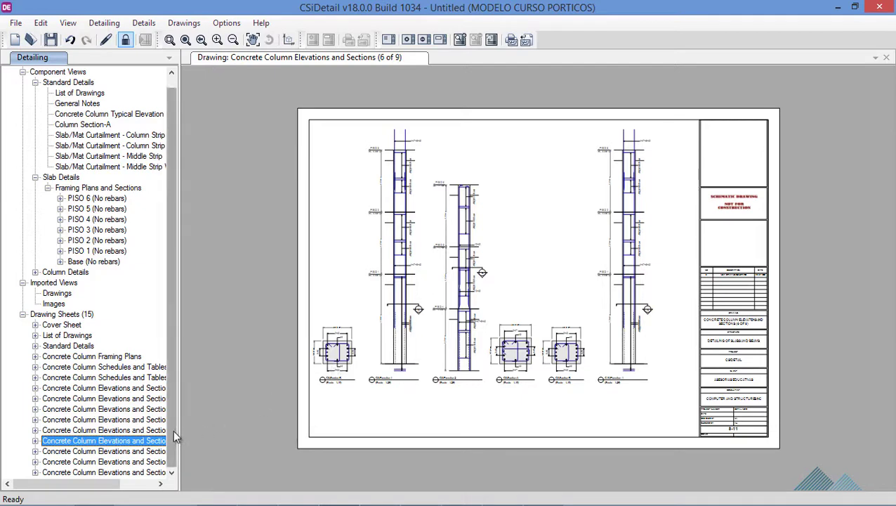
left_click(23, 314)
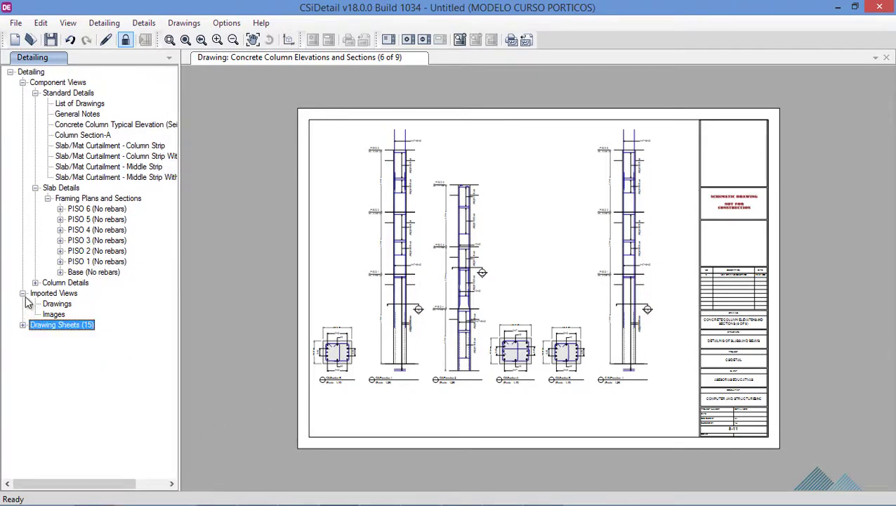
left_click(24, 294)
left_click(35, 188)
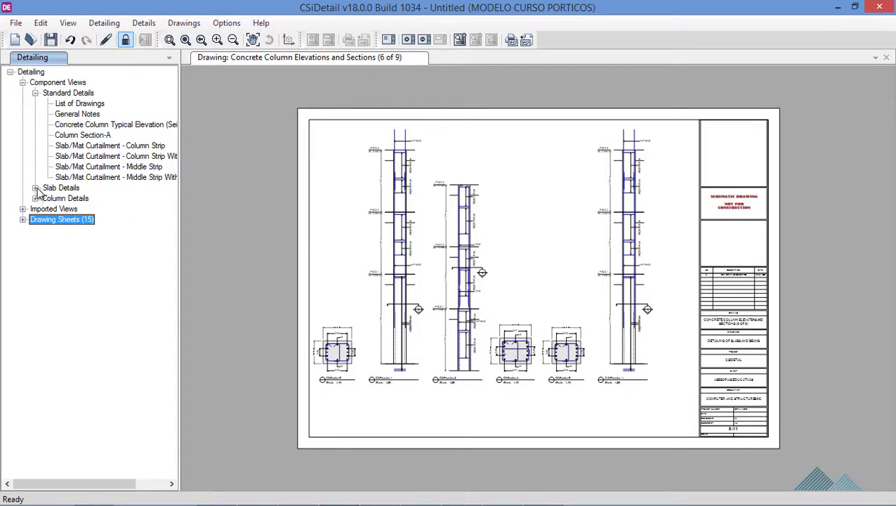
Show the model in the CSiDetail Viewer and inspect the 3D concrete surfaces from several angles.
left_click(103, 23)
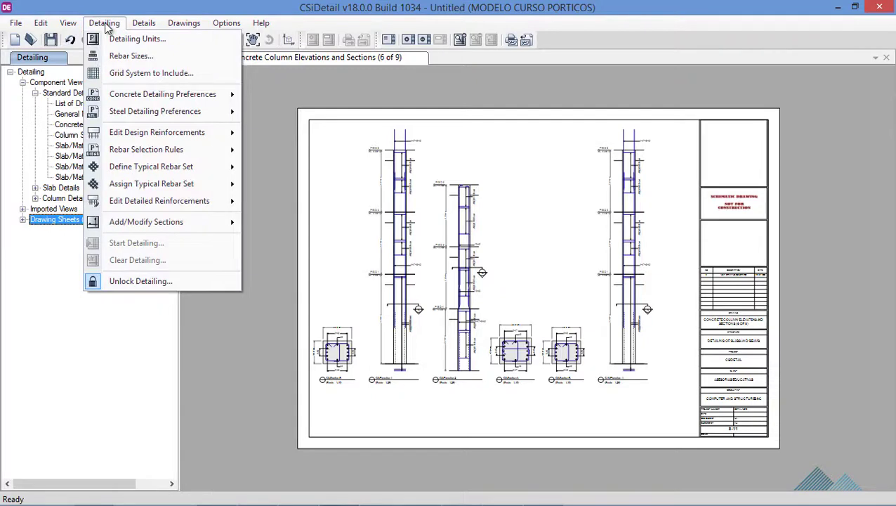
mouse_move(71, 24)
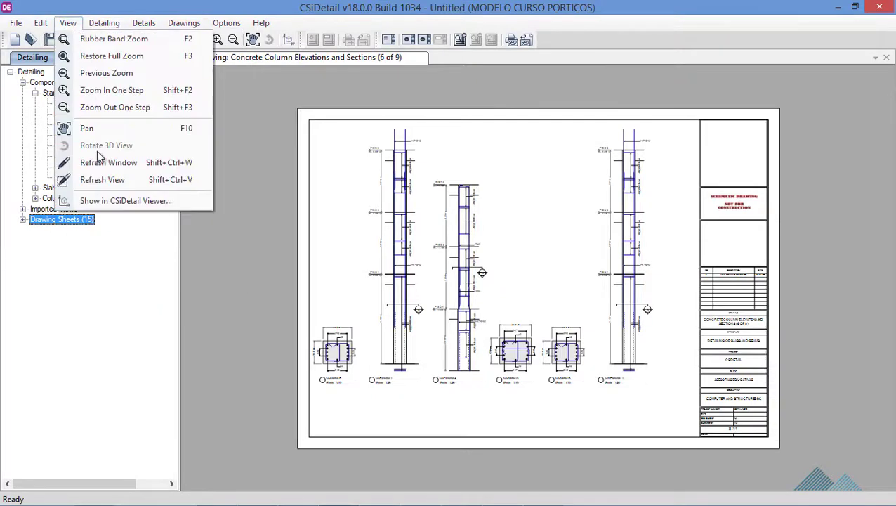
left_click(119, 201)
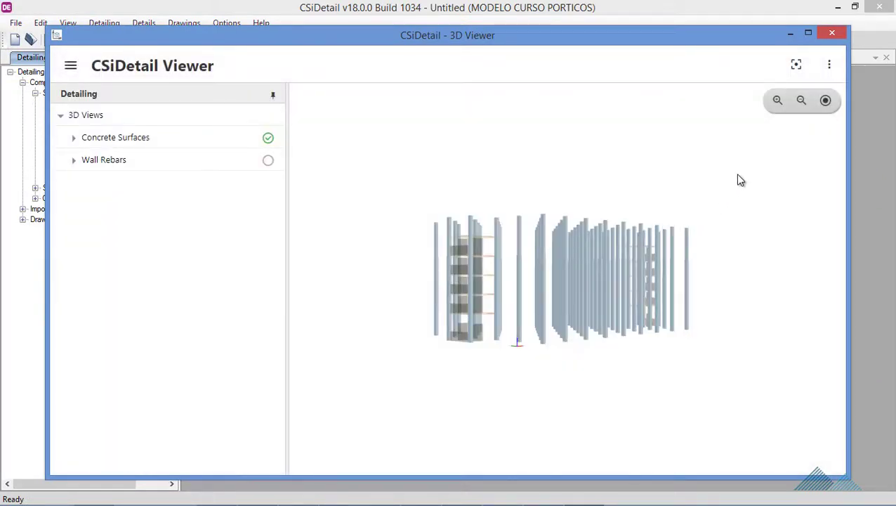
left_click_drag(728, 184, 717, 216)
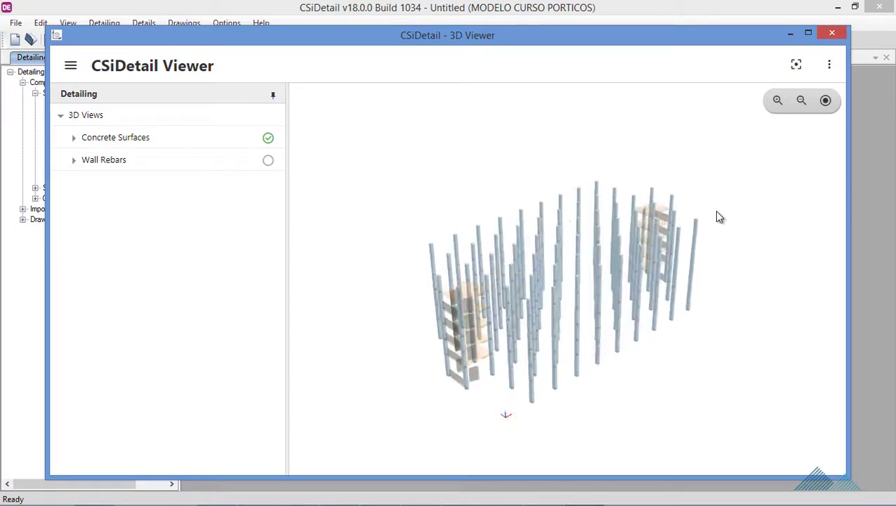
left_click(777, 101)
left_click(777, 101)
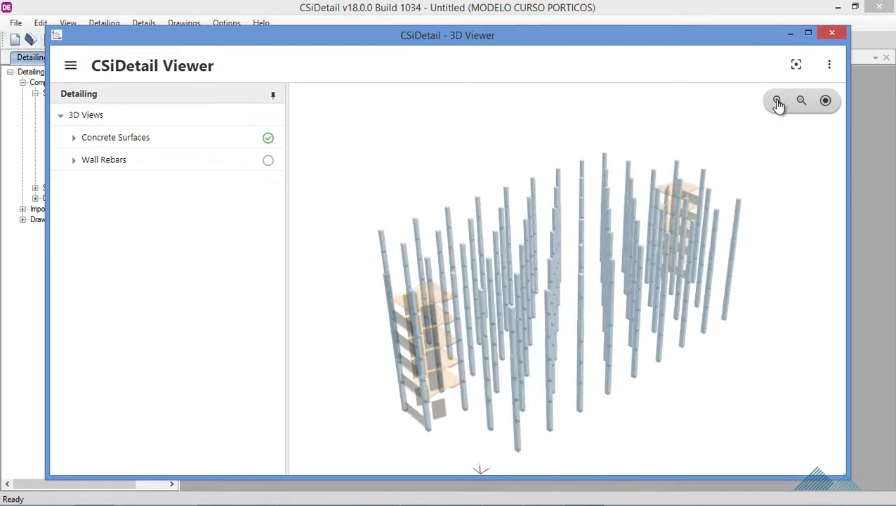
left_click(778, 100)
left_click_drag(584, 210, 456, 250)
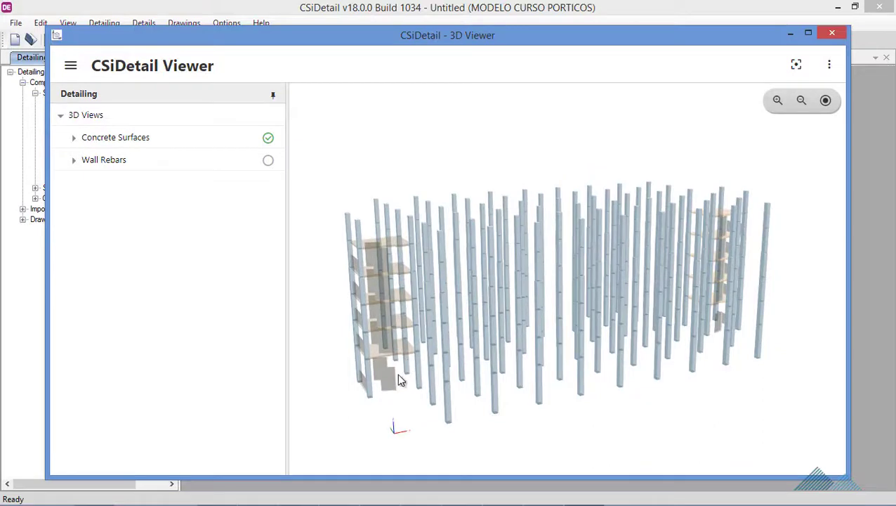
mouse_move(498, 383)
left_mouse_down()
mouse_move(472, 380)
mouse_move(468, 415)
mouse_move(500, 375)
left_mouse_up()
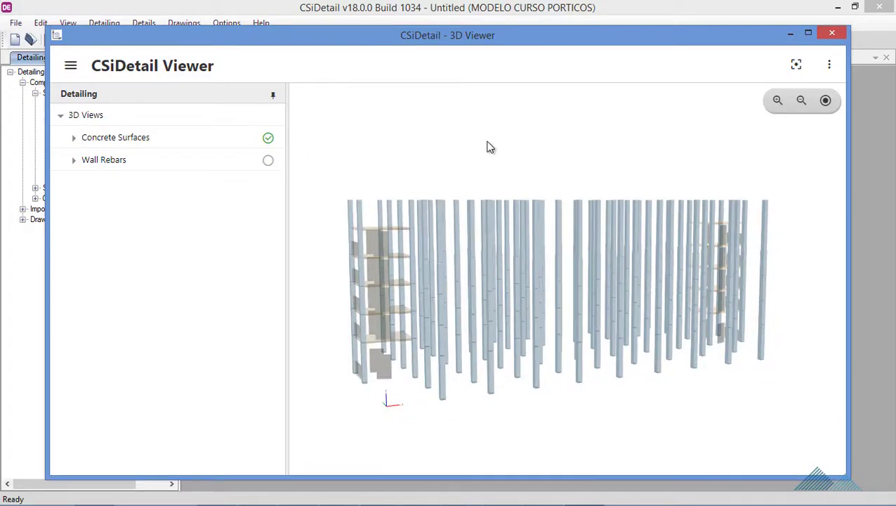
left_click_drag(470, 184, 467, 205)
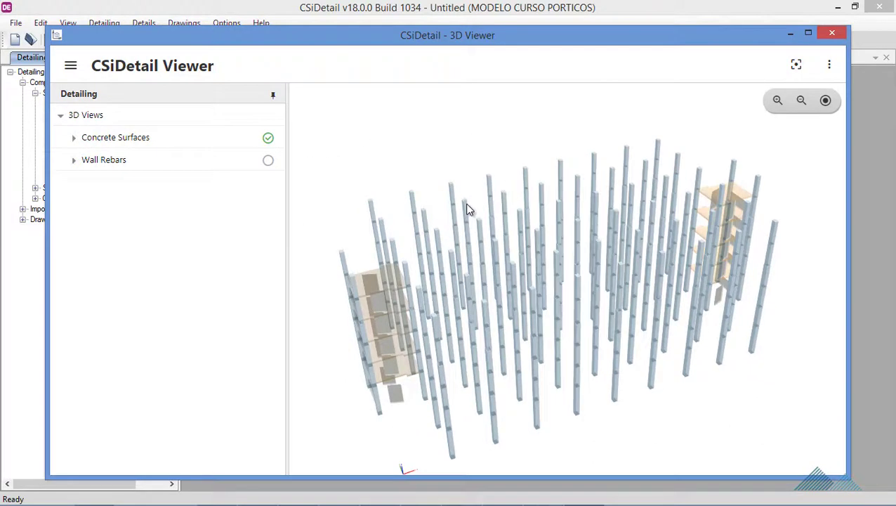
Hide the beam, slab and wall concrete surfaces in the 3D viewer so only the columns are displayed.
left_click(237, 142)
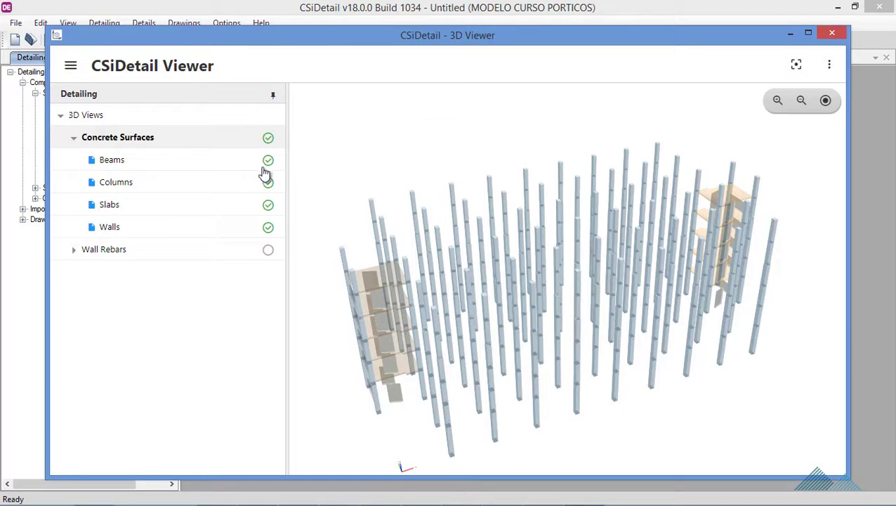
left_click(268, 160)
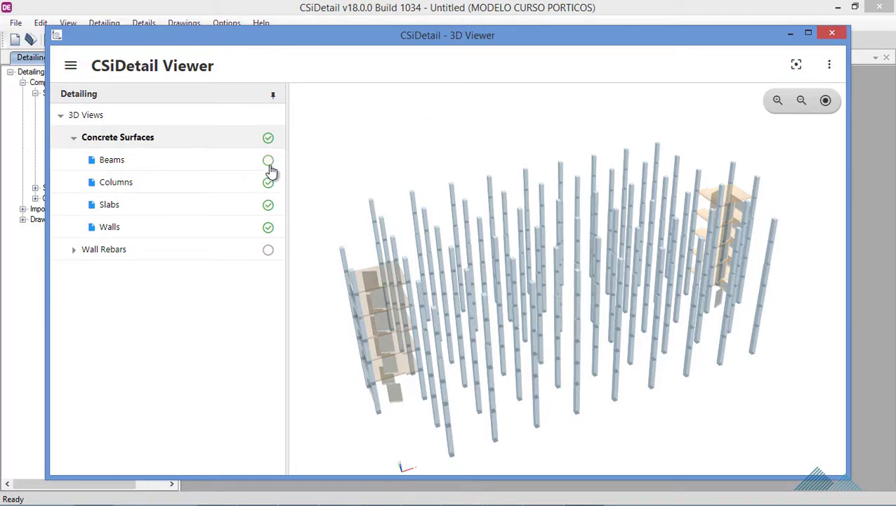
left_click(268, 206)
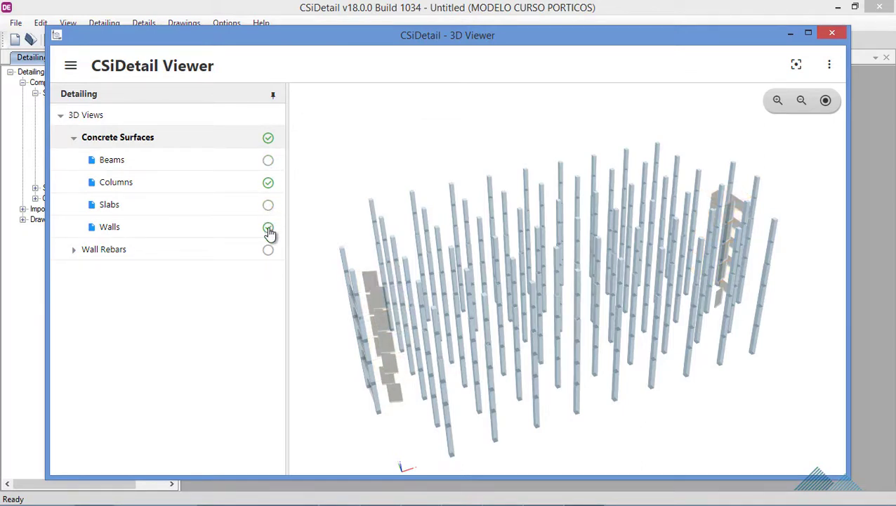
left_click(269, 229)
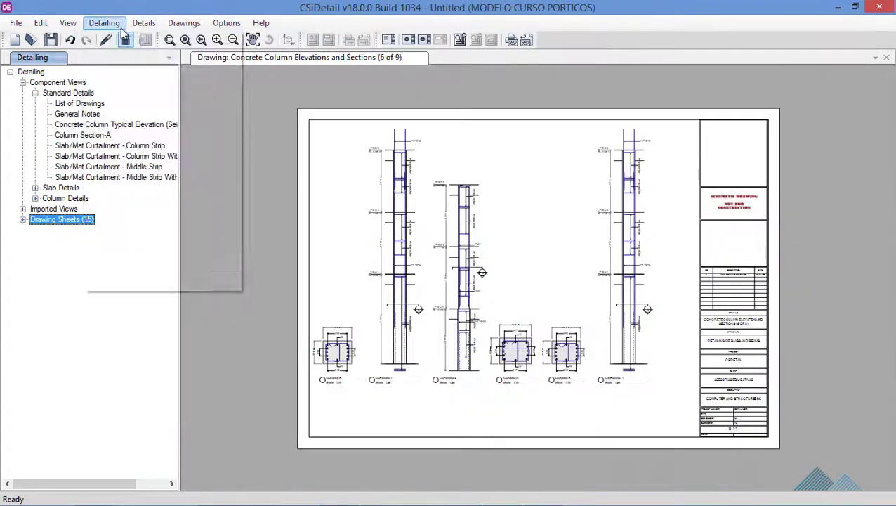
Check the detailing units and the reinforcing bar sizes, closing both dialogs without changes.
left_click(120, 39)
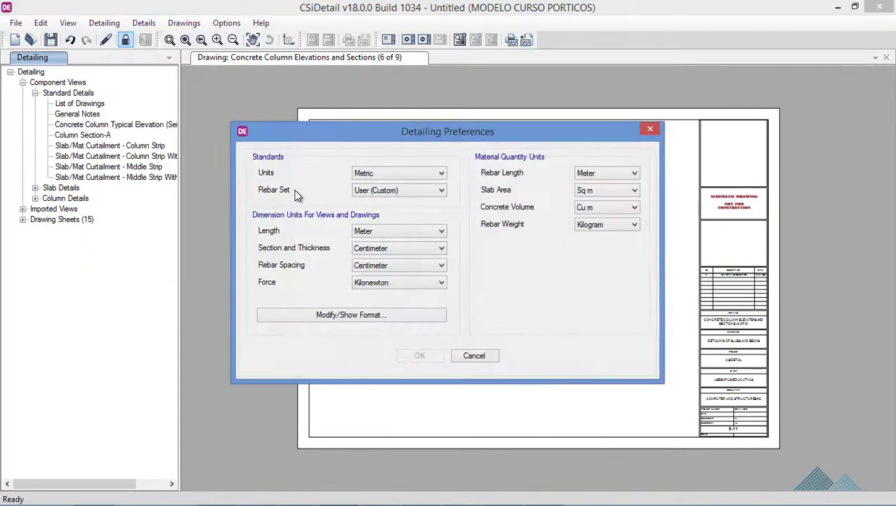
left_click(650, 130)
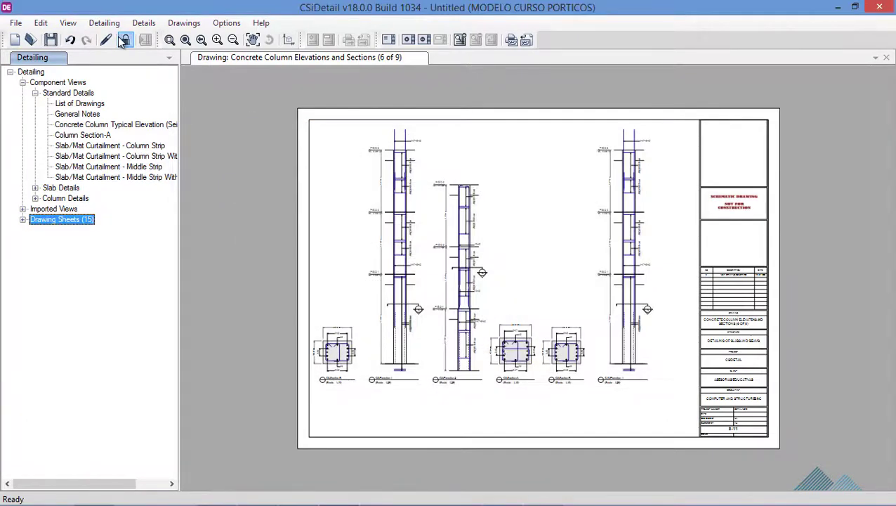
left_click(123, 40)
left_click(124, 56)
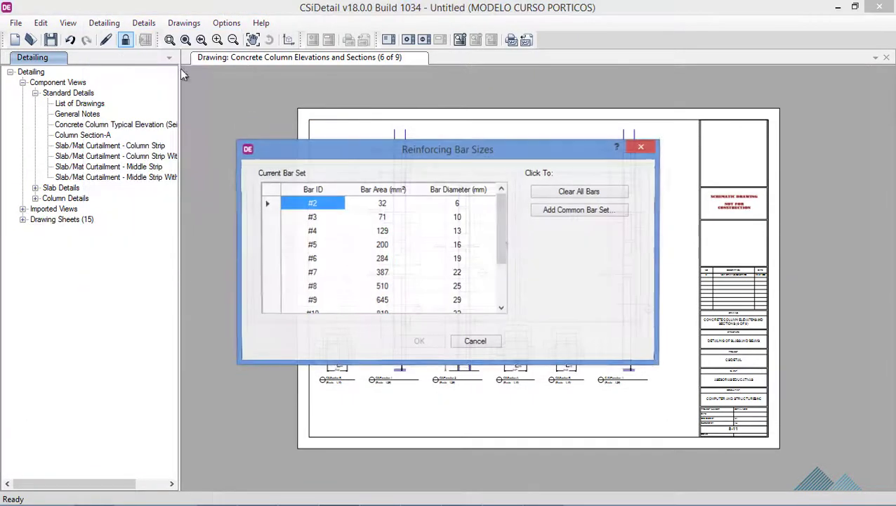
left_click(641, 149)
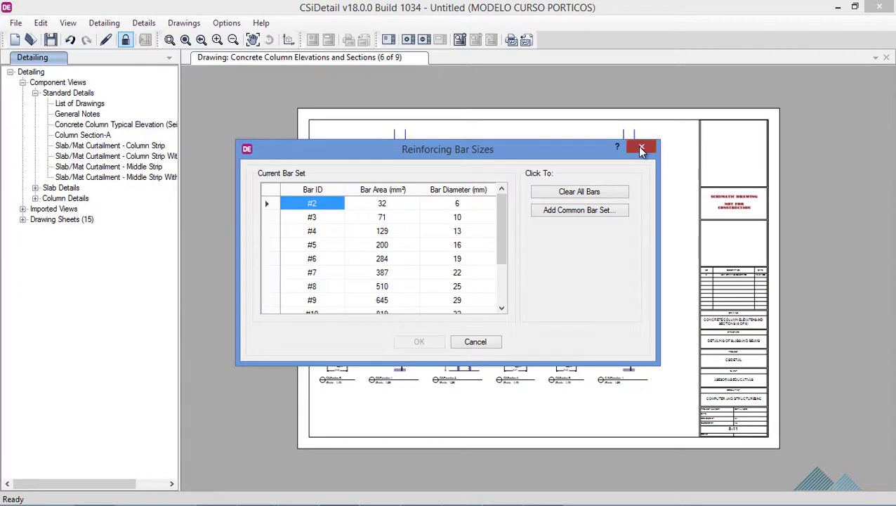
Review the concrete detailing preferences for columns, including the label prefix, scales, text sizes and grouping, without changing them.
left_click(104, 23)
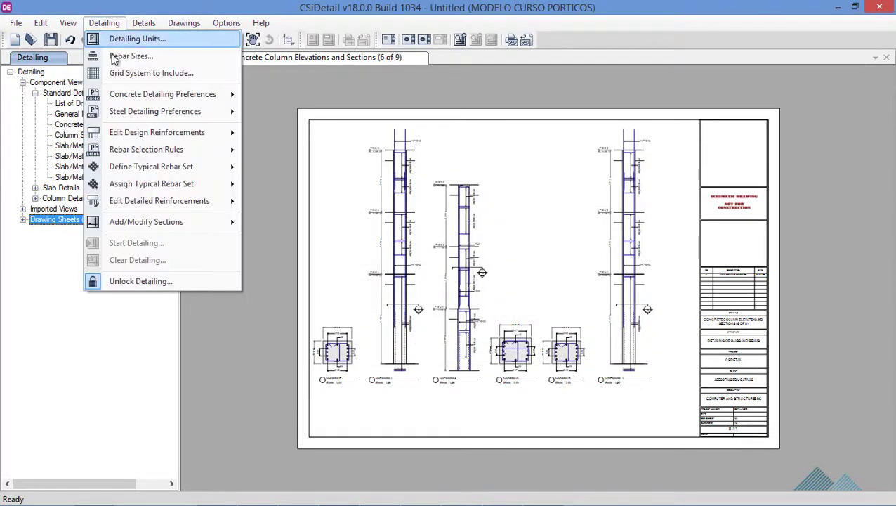
mouse_move(131, 95)
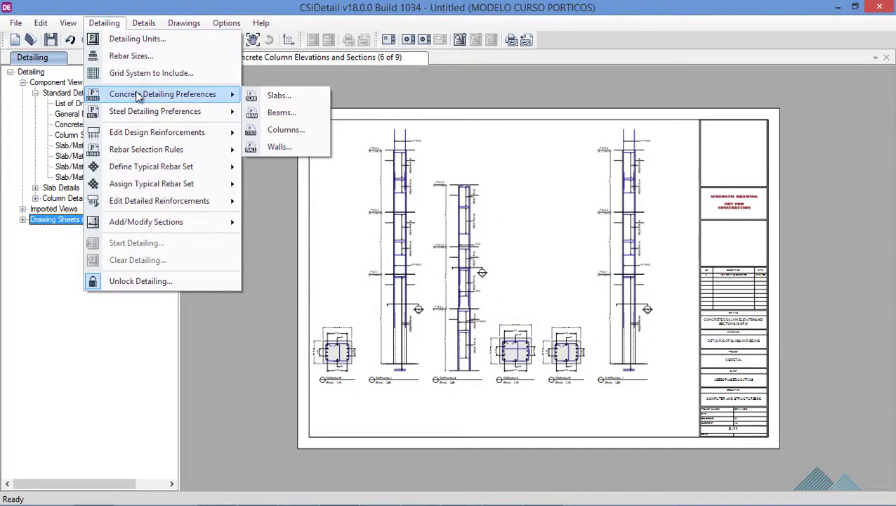
left_click(278, 129)
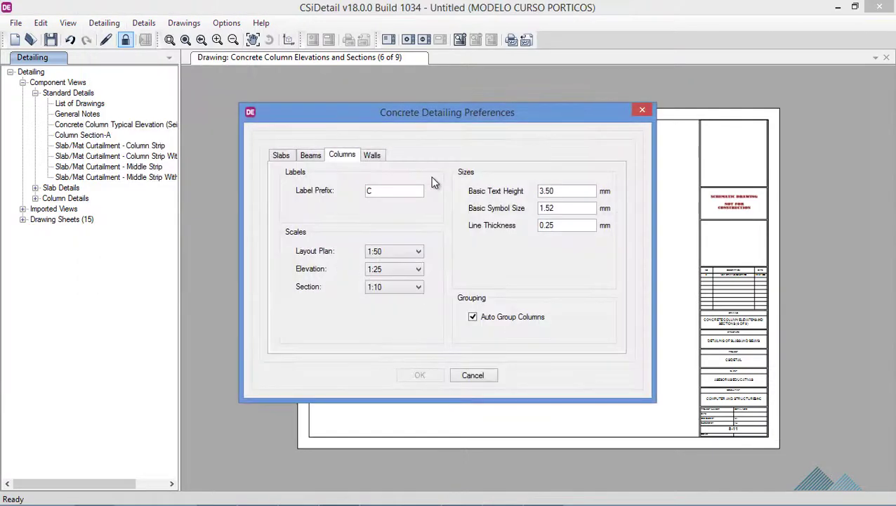
left_click(642, 114)
left_click(642, 110)
left_click(104, 23)
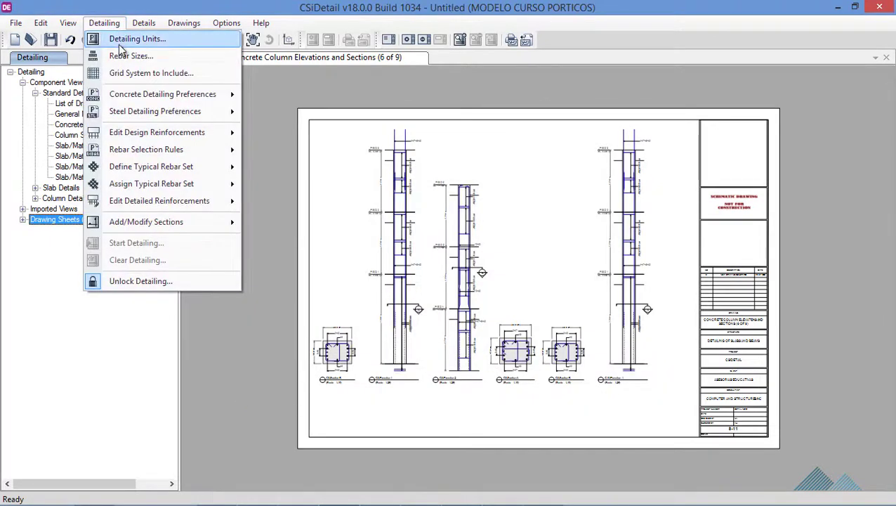
mouse_move(148, 97)
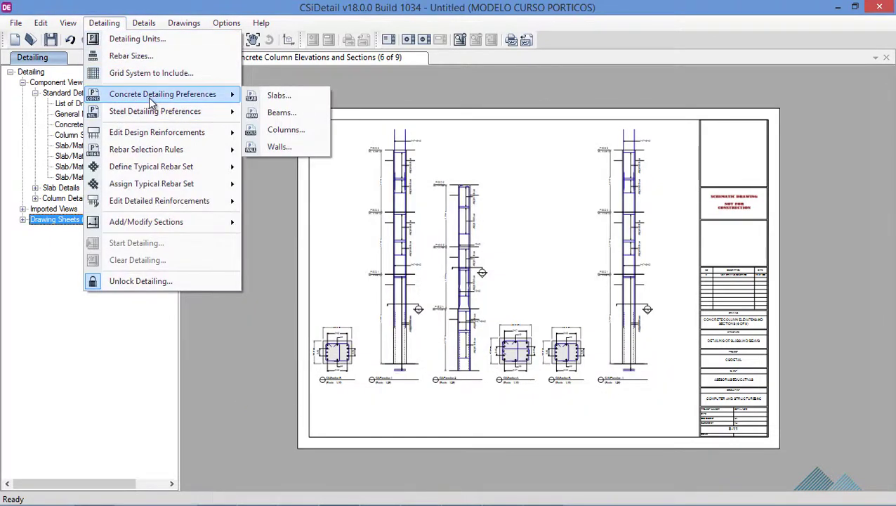
left_click(260, 129)
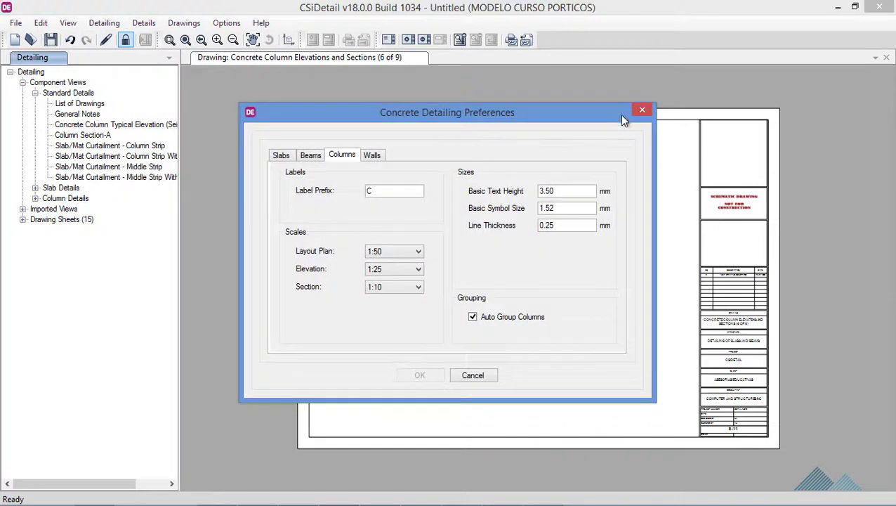
left_click(641, 109)
Look over the design reinforcement table for columns and close it without edits.
left_click(104, 23)
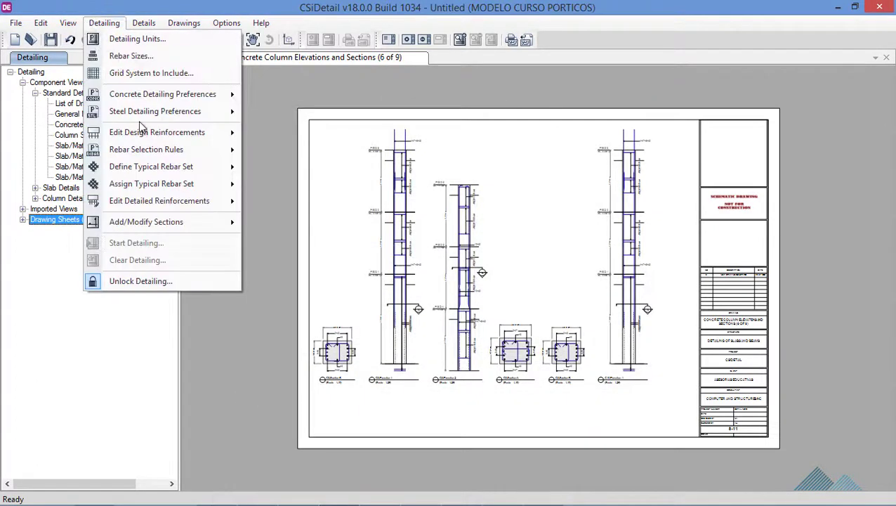
mouse_move(166, 133)
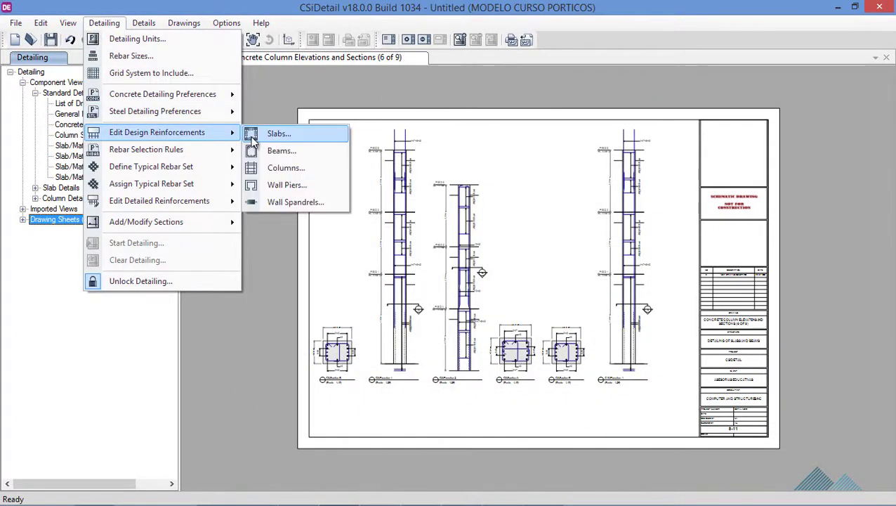
left_click(275, 166)
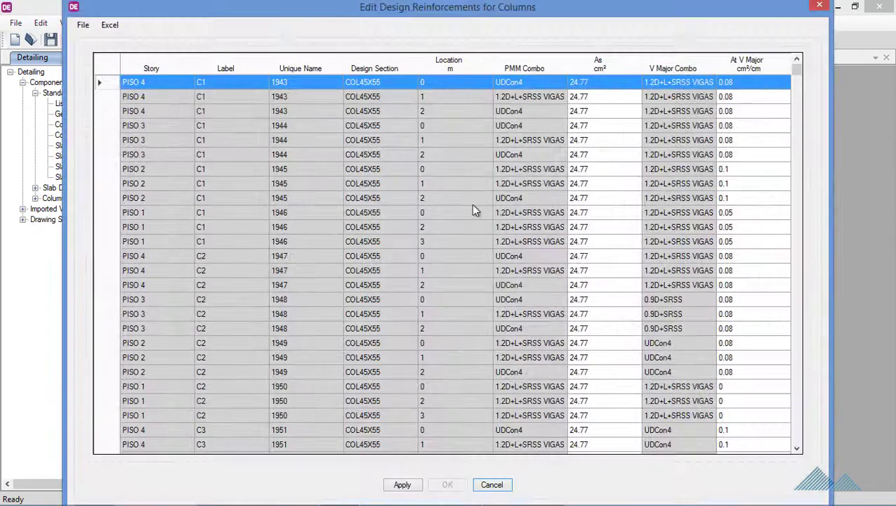
left_click(819, 7)
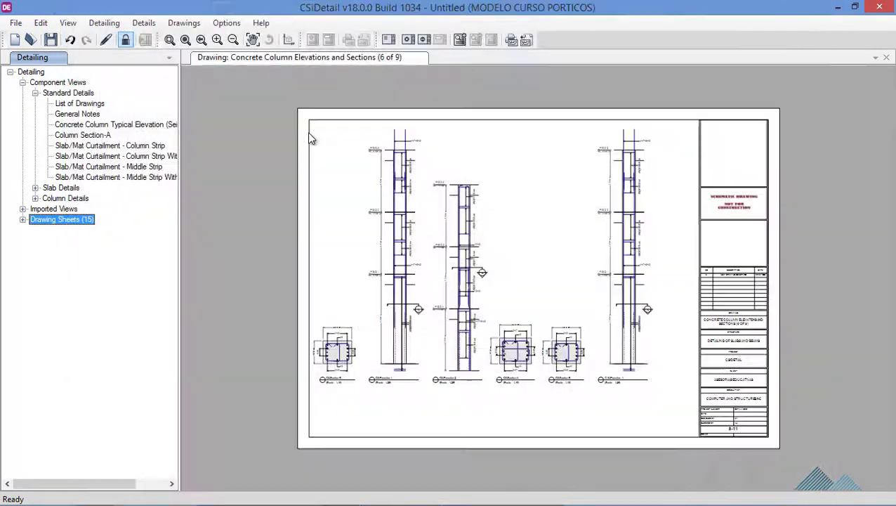
Check the seismic rebar selection rules for columns and close them without changes.
left_click(108, 26)
mouse_move(135, 156)
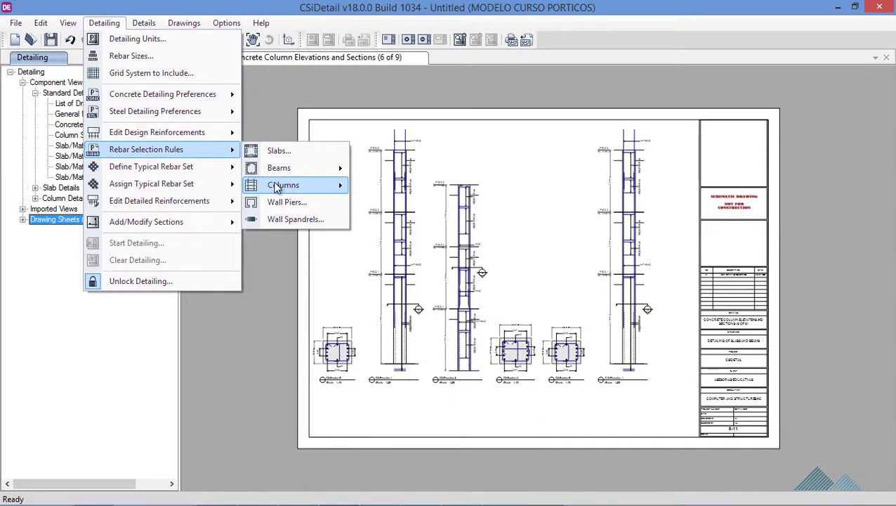
mouse_move(334, 186)
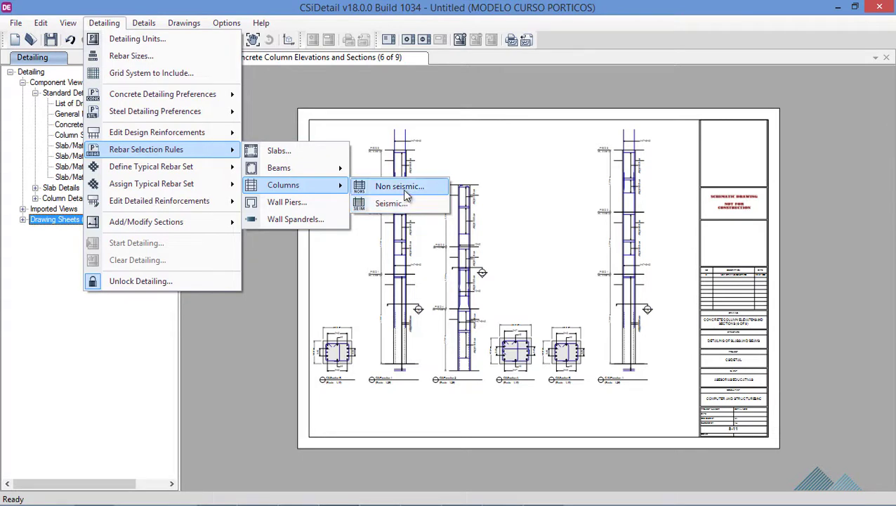
left_click(391, 203)
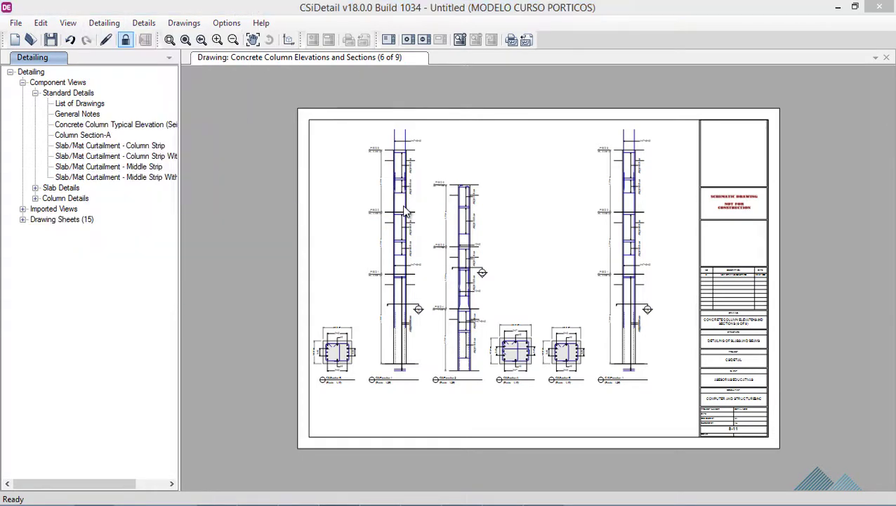
left_click(474, 439)
Assign the typical beam rebar rule RuleSet1-Seismic to all floors for longitudinal and transverse detailing.
left_click(104, 22)
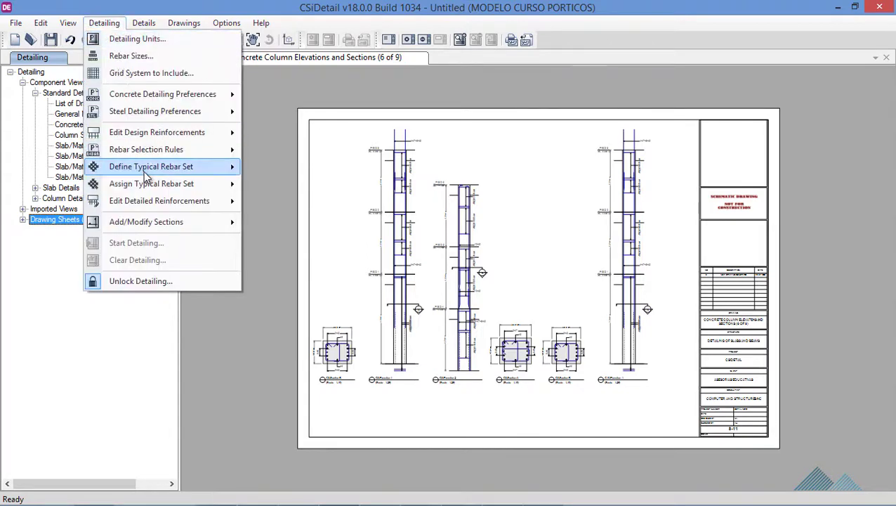
mouse_move(176, 184)
left_click(269, 185)
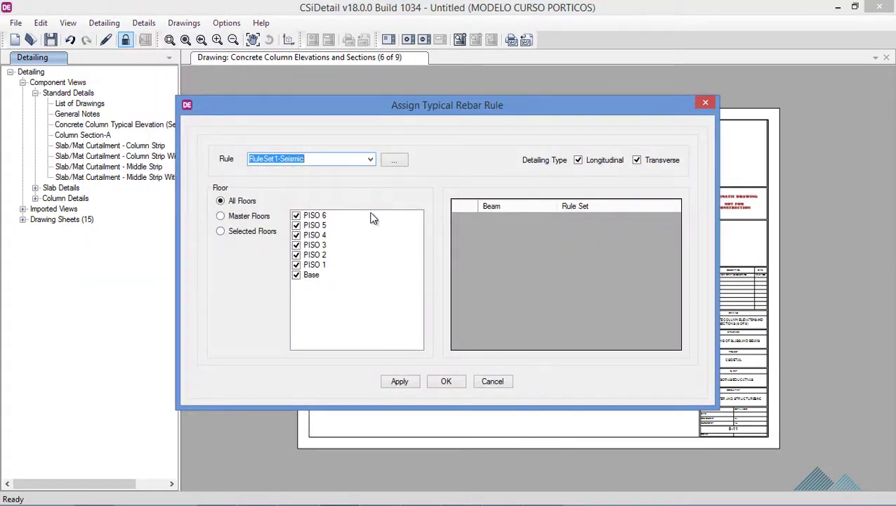
left_click(369, 159)
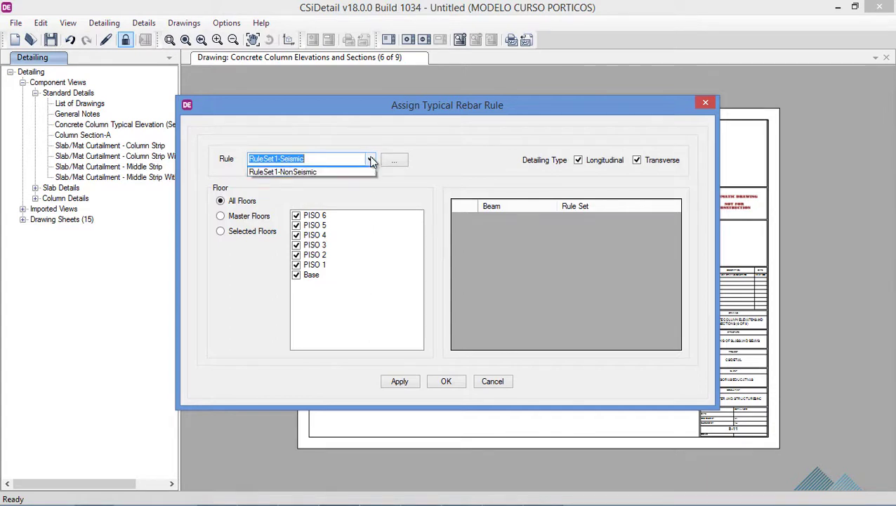
left_click(318, 181)
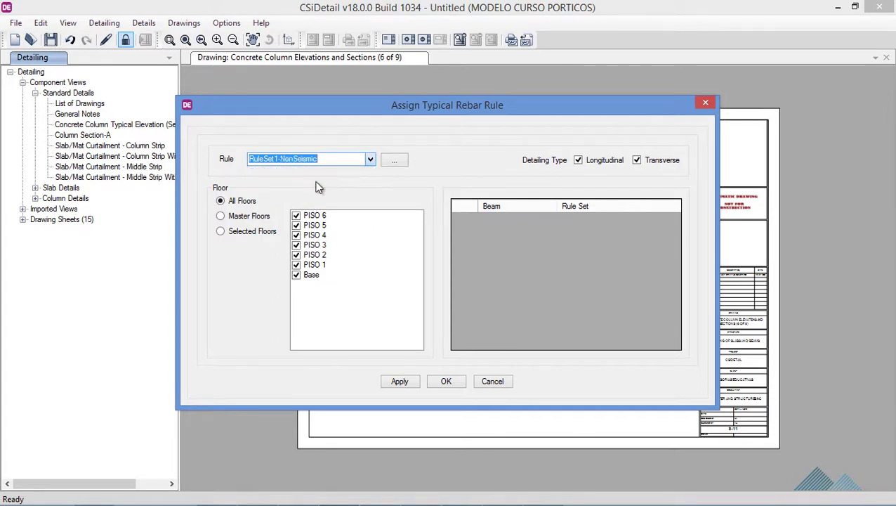
left_click(370, 159)
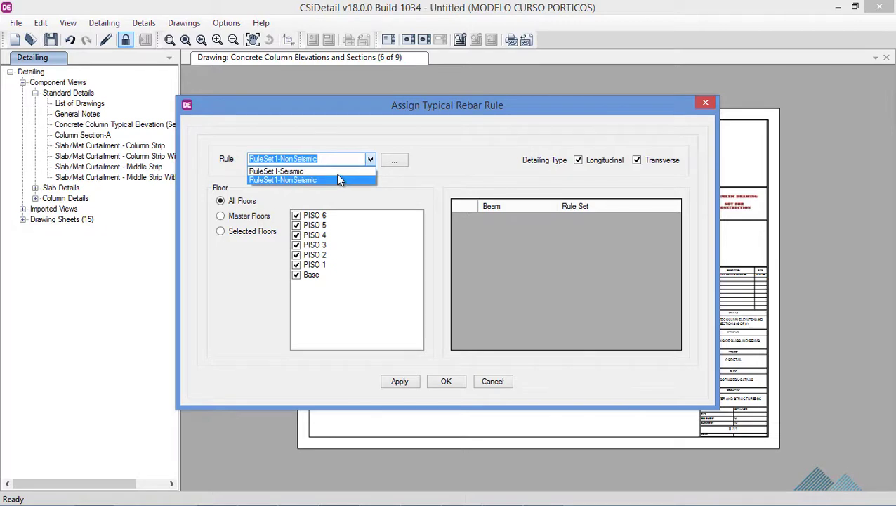
left_click(331, 170)
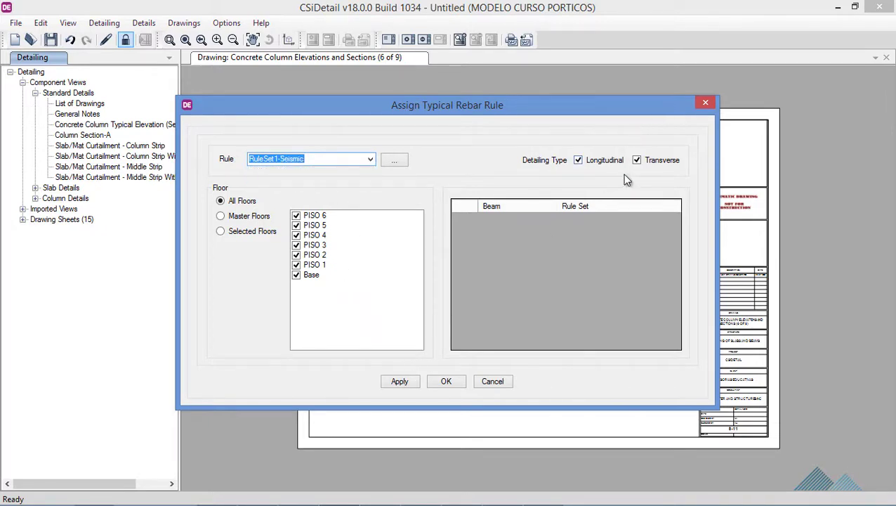
left_click(637, 161)
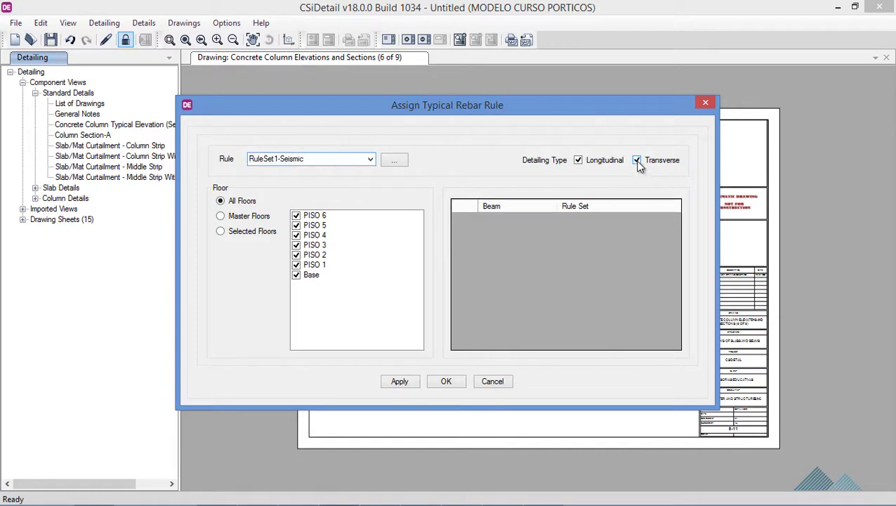
left_click(446, 381)
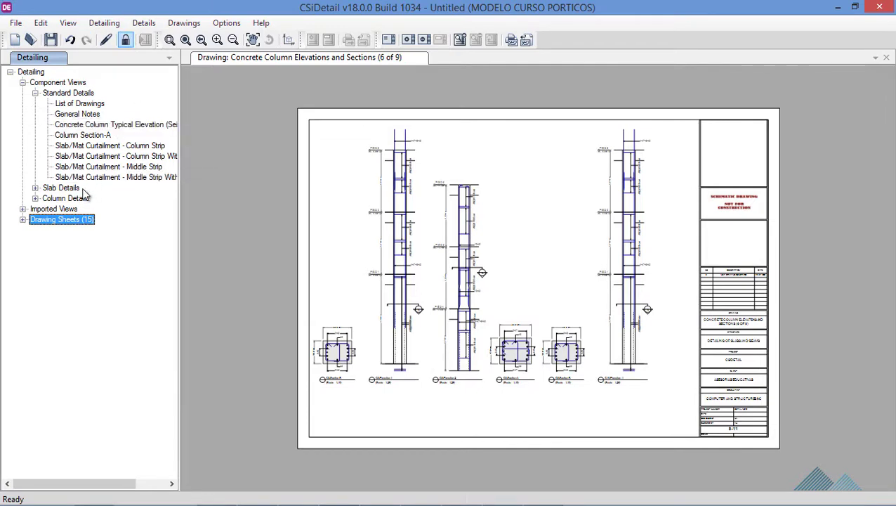
Review column C1's Elevation-1, the base column layout and both concrete column schedule views.
left_click(35, 198)
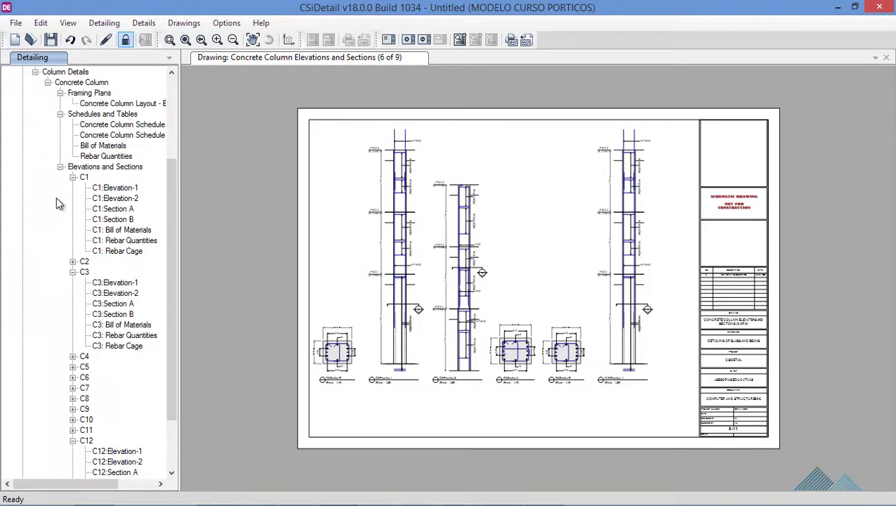
double_click(115, 188)
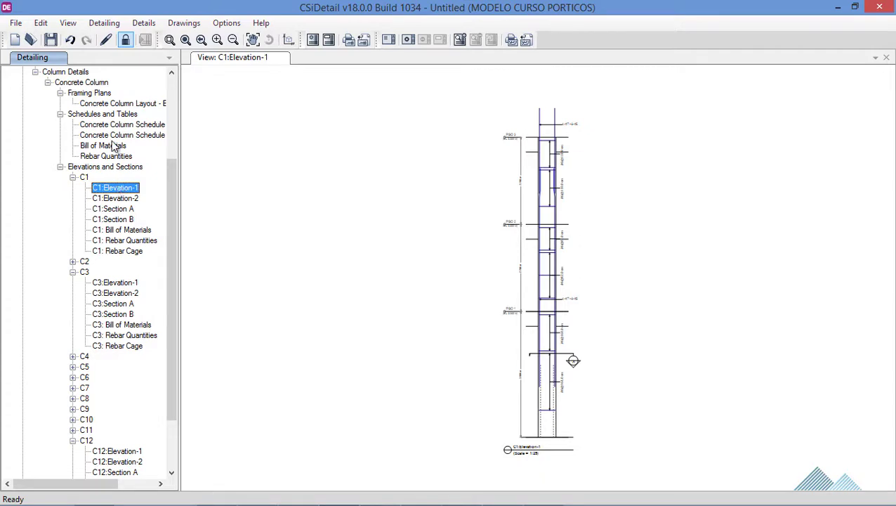
double_click(114, 104)
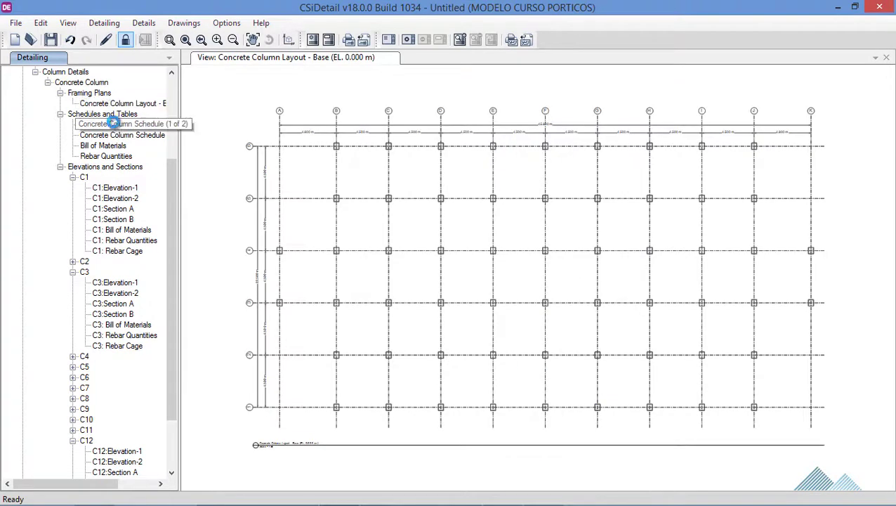
double_click(113, 123)
double_click(118, 137)
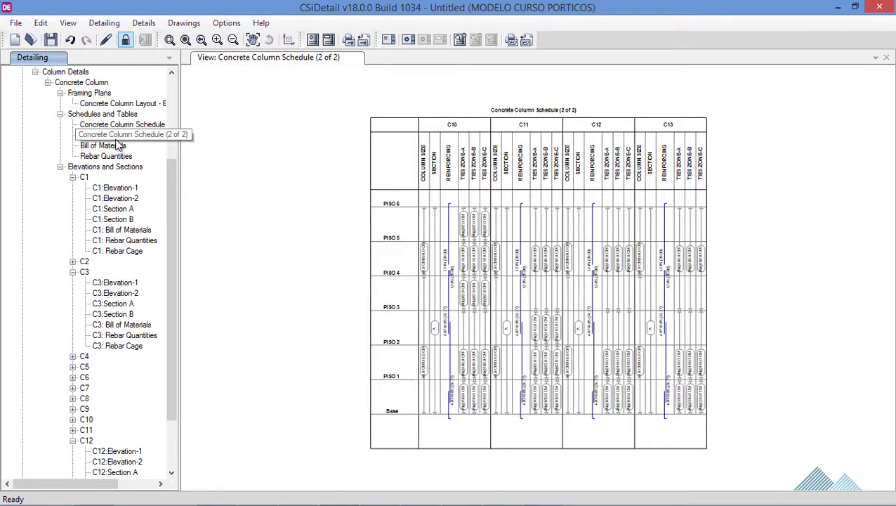
Check the DXF and DWG export options for Concrete Column Schedule (2 of 2) and close them without exporting.
left_click(331, 99)
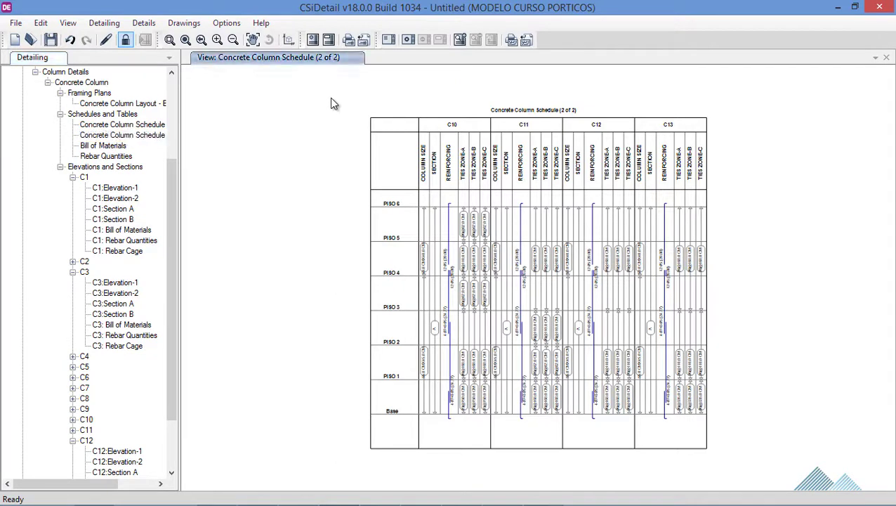
right_click(332, 100)
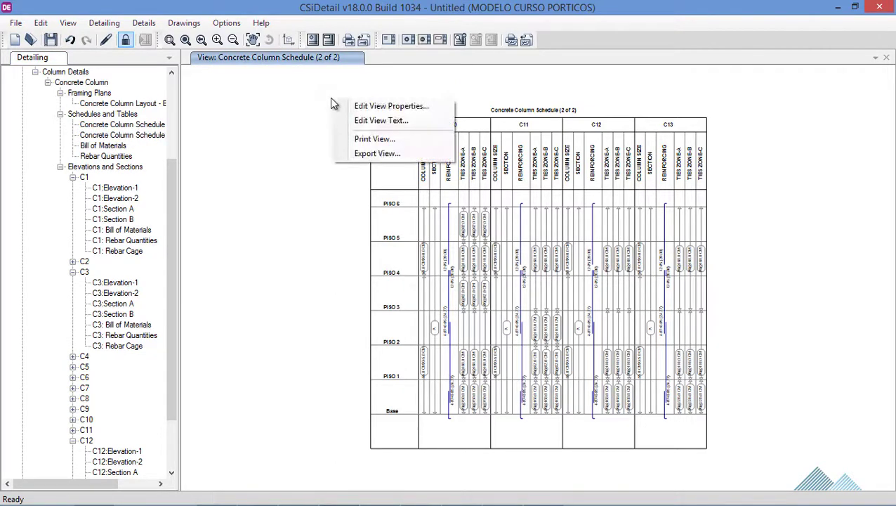
left_click(377, 153)
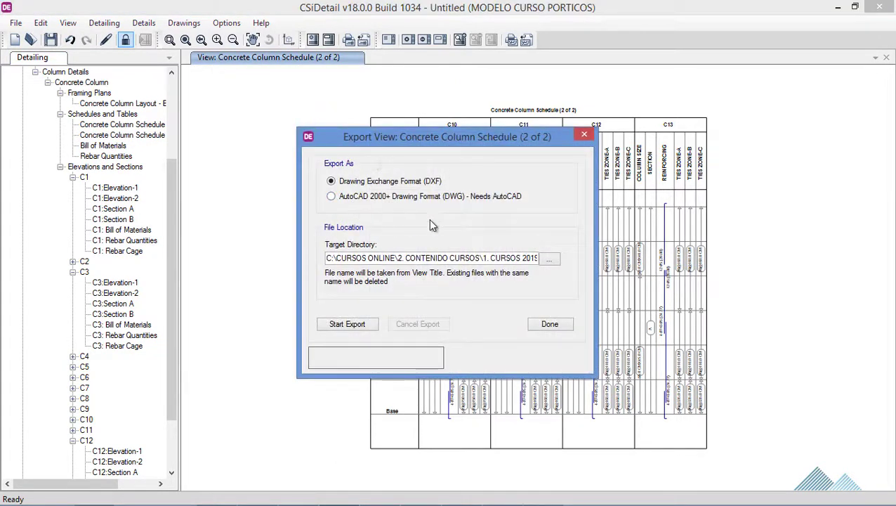
left_click(413, 199)
left_click(586, 135)
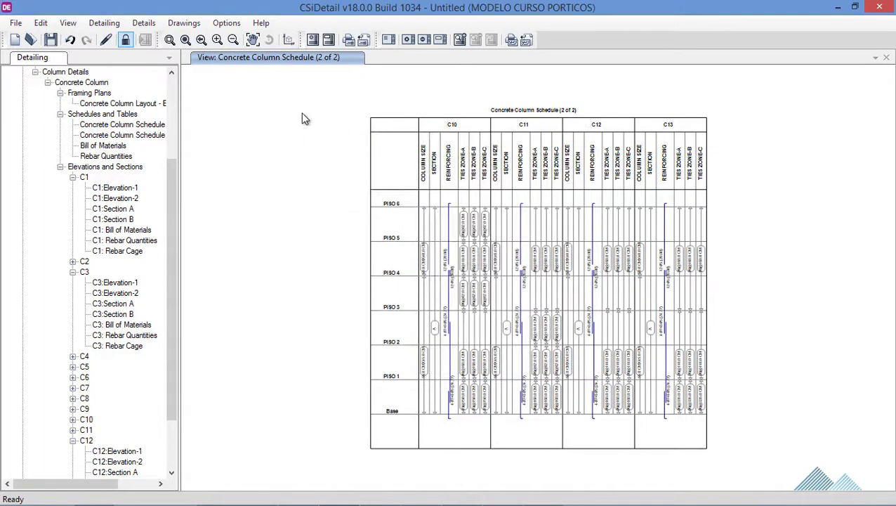
Look at the section editing options and open the slab/mat section editor.
left_click(112, 23)
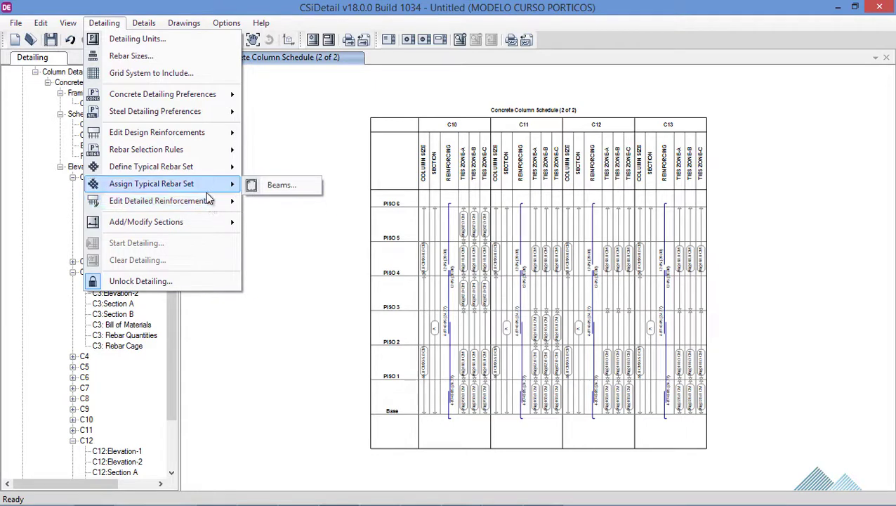
mouse_move(194, 223)
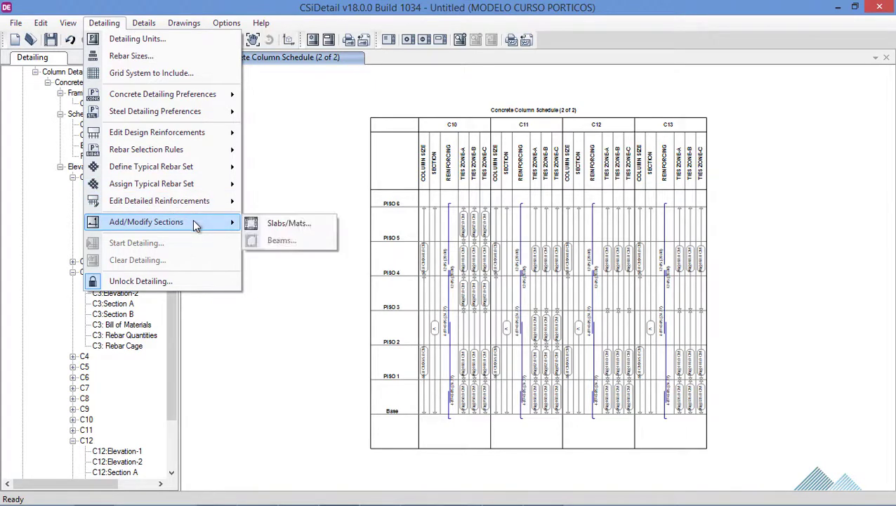
left_click(288, 223)
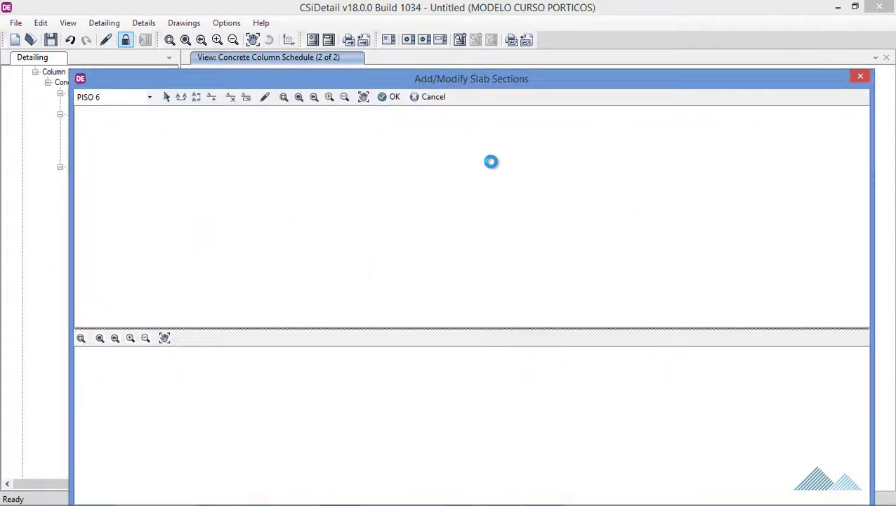
Review the drawing format line properties for columns, including colors, thicknesses, styles and visibility.
left_click(185, 23)
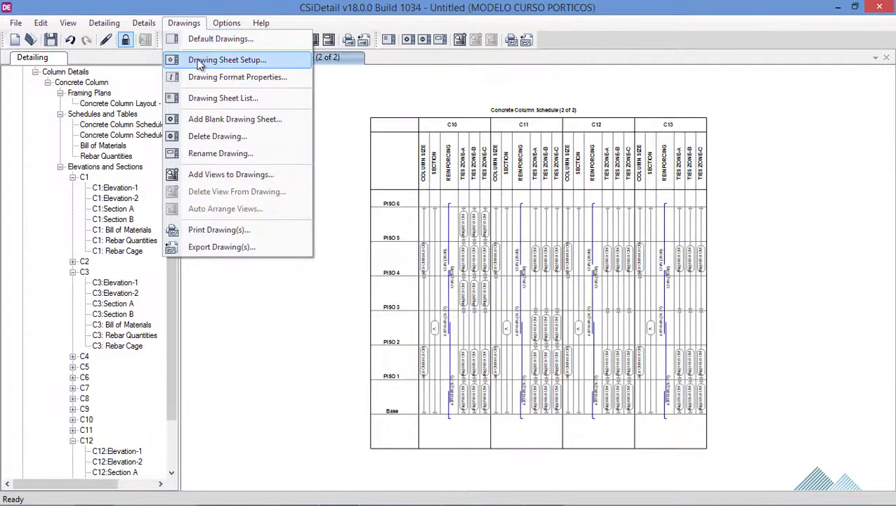
left_click(207, 78)
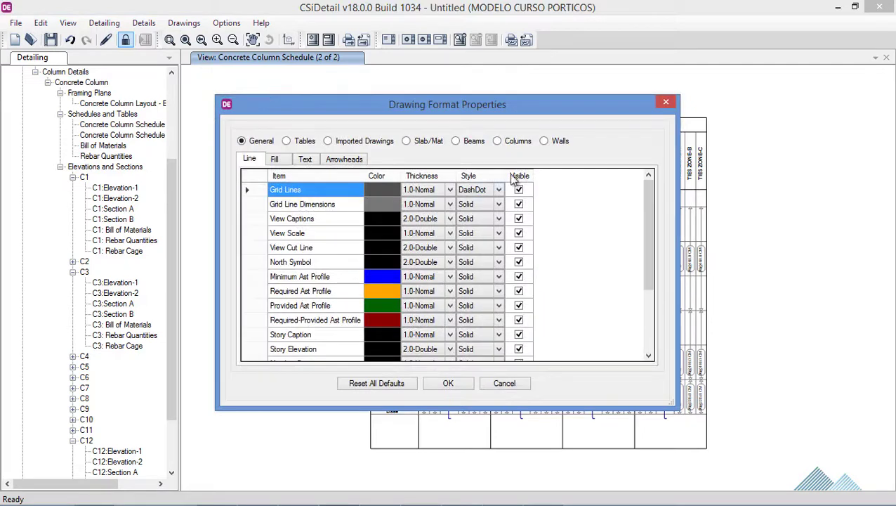
left_click(497, 141)
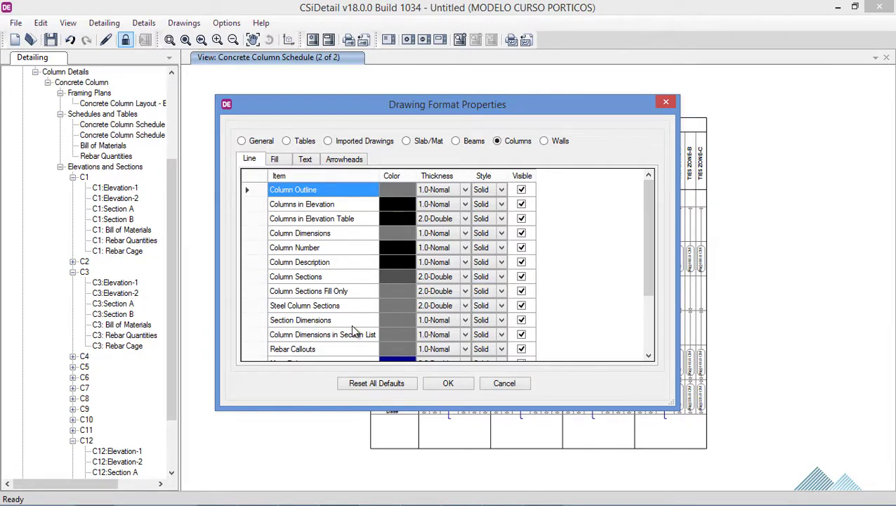
left_click_drag(649, 207, 650, 275)
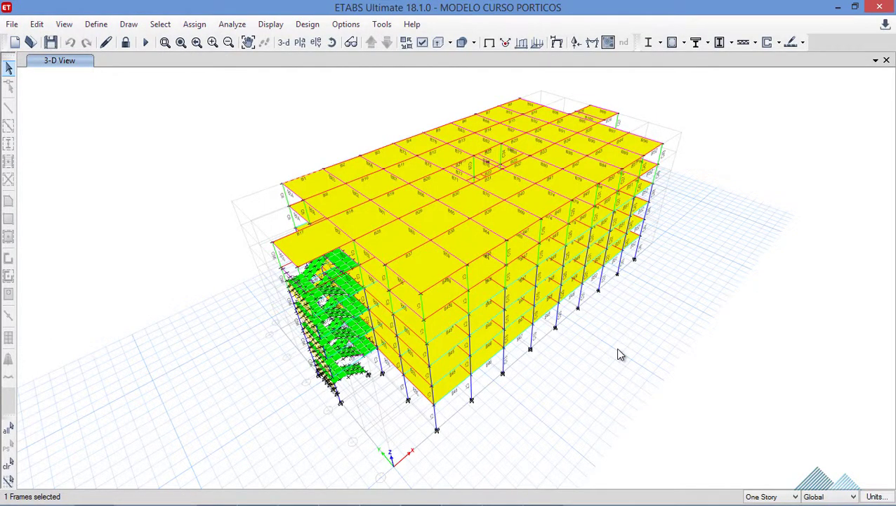
Switch to ETABS and orbit the 3D view of the building model.
left_click(331, 43)
left_click_drag(519, 320, 478, 304)
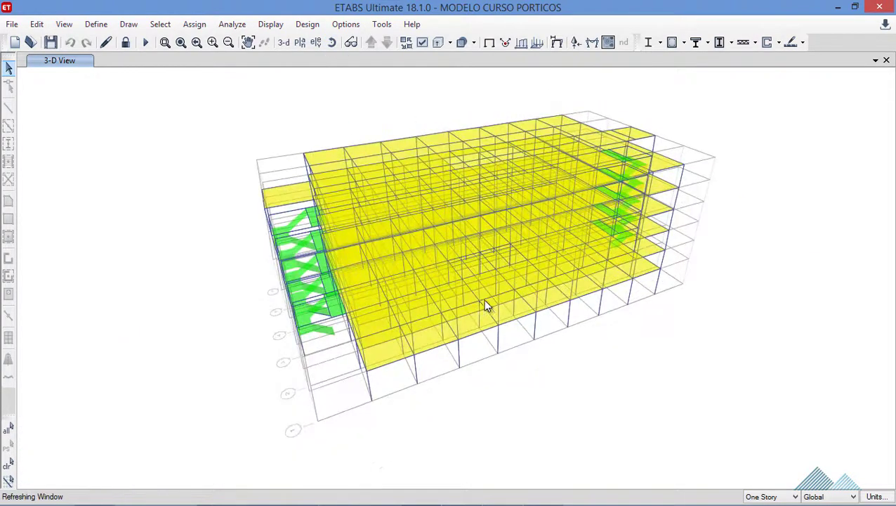